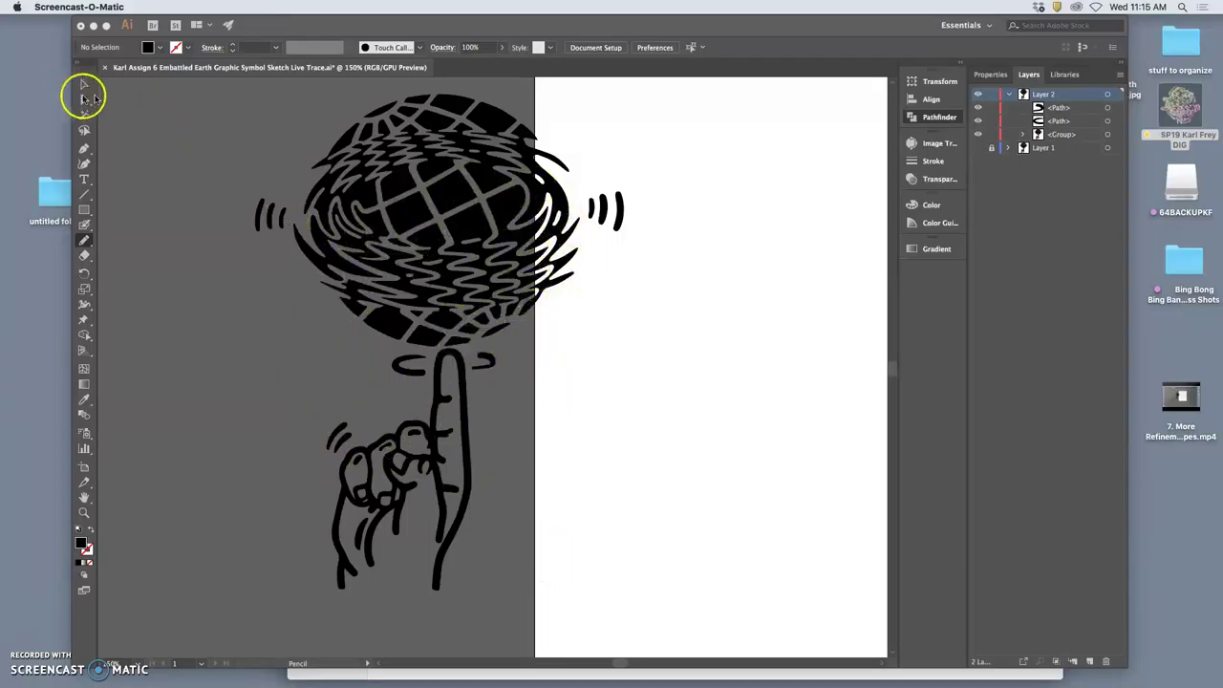
Select all the artwork on Layer 2 and move it completely off the artboard onto the pasteboard to its left
left_click(1104, 100)
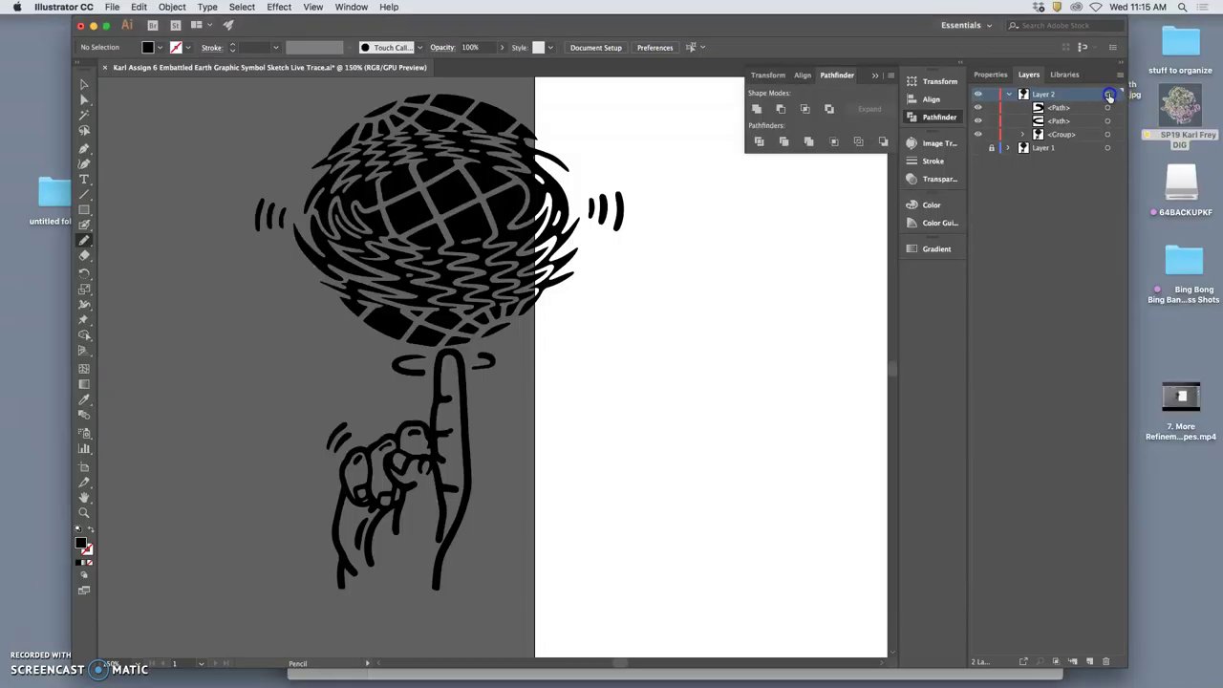
left_click(1107, 94)
left_click(83, 86)
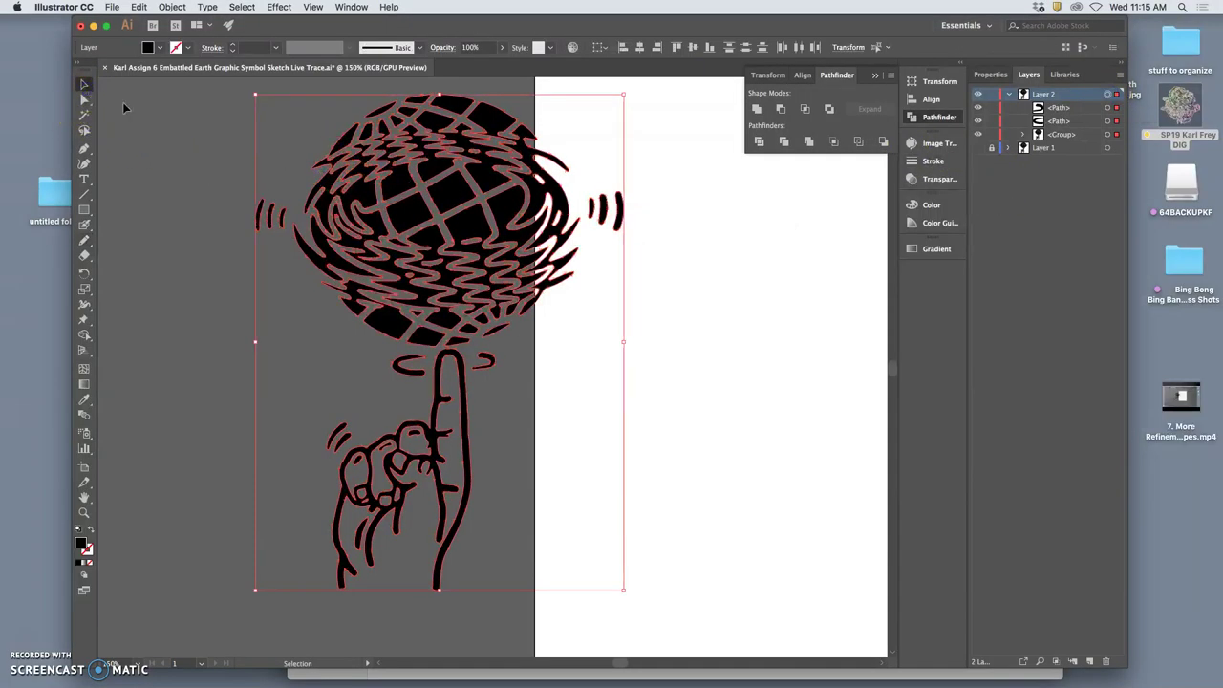
left_click_drag(437, 205, 277, 216)
scroll(374, 328, "left", 5)
scroll(377, 328, "left", 1)
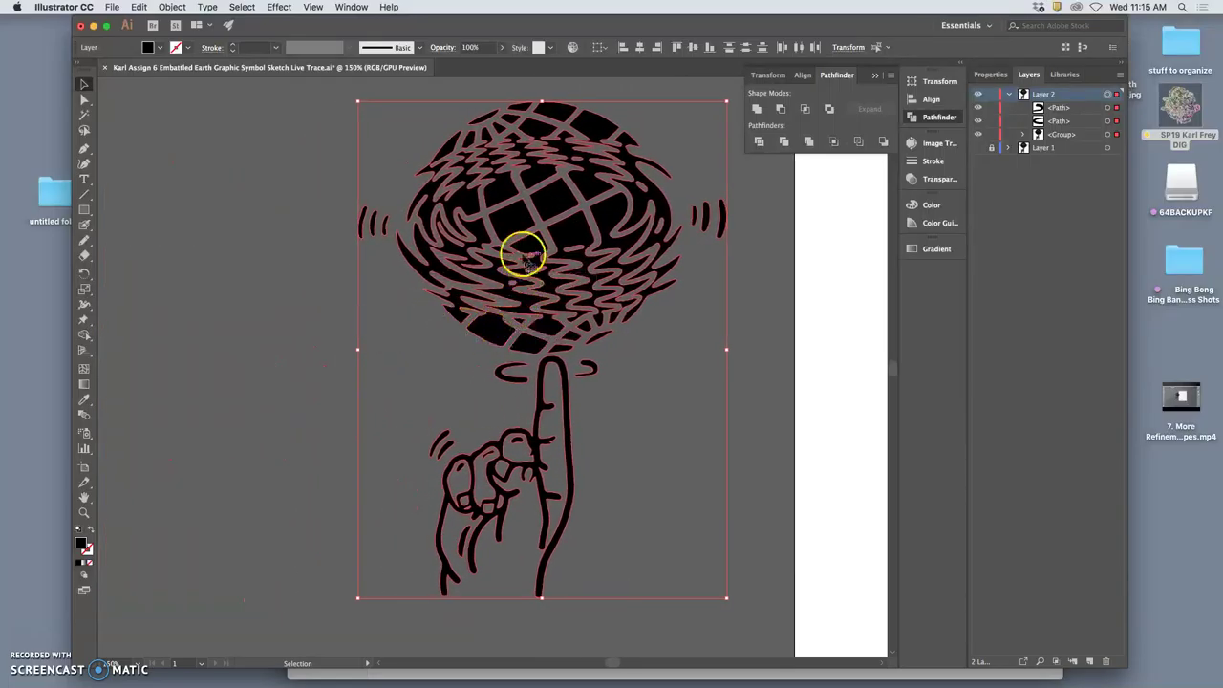
left_click_drag(510, 224, 352, 243)
scroll(497, 291, "left", 4)
scroll(498, 296, "right", 2)
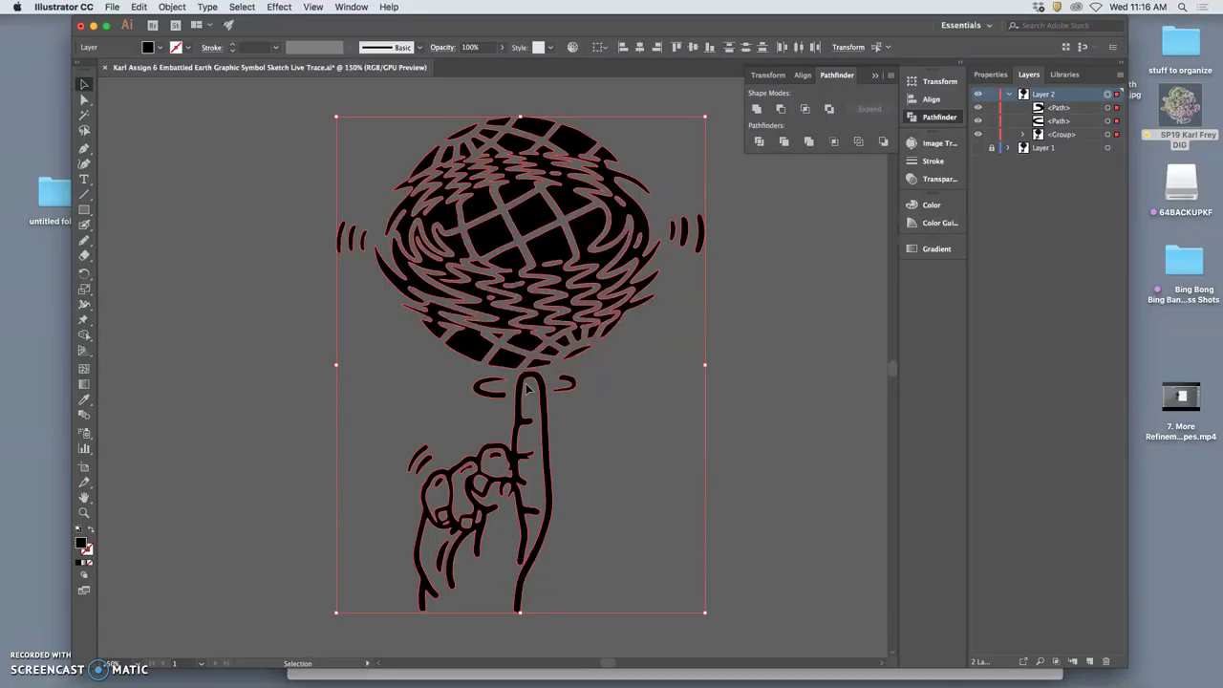
left_click(754, 409)
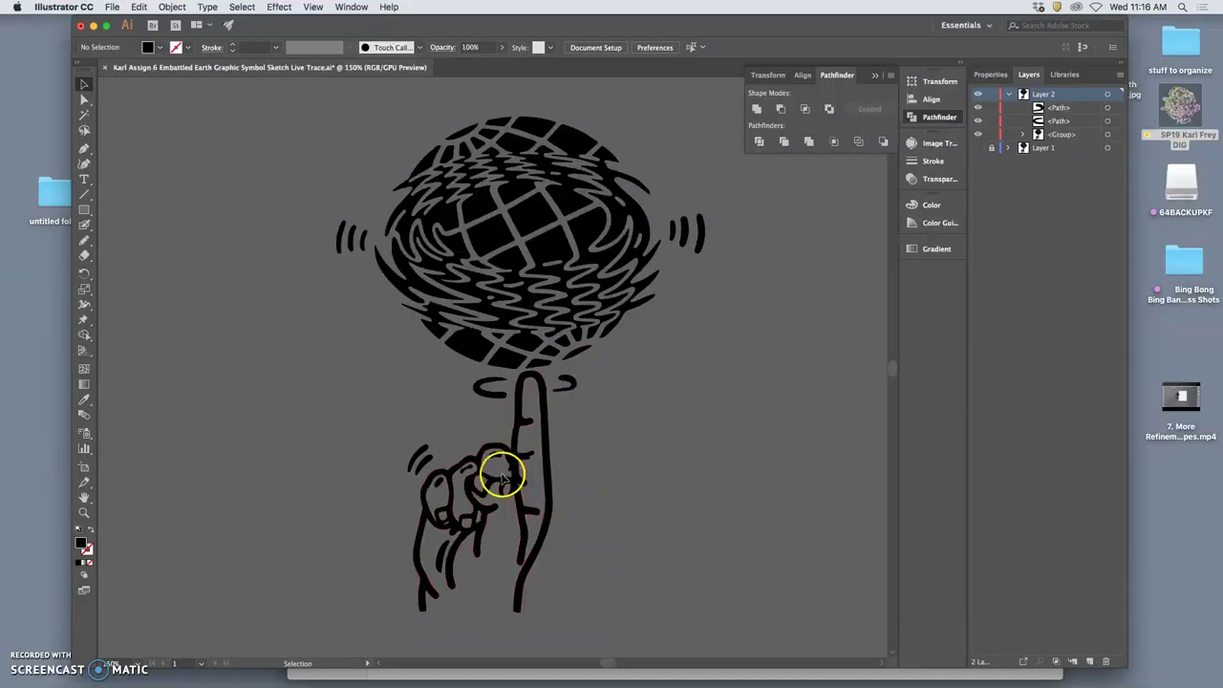
Examine the linework of the globe and the hand up close for shapes that still need refinement
scroll(624, 370, "right", 3)
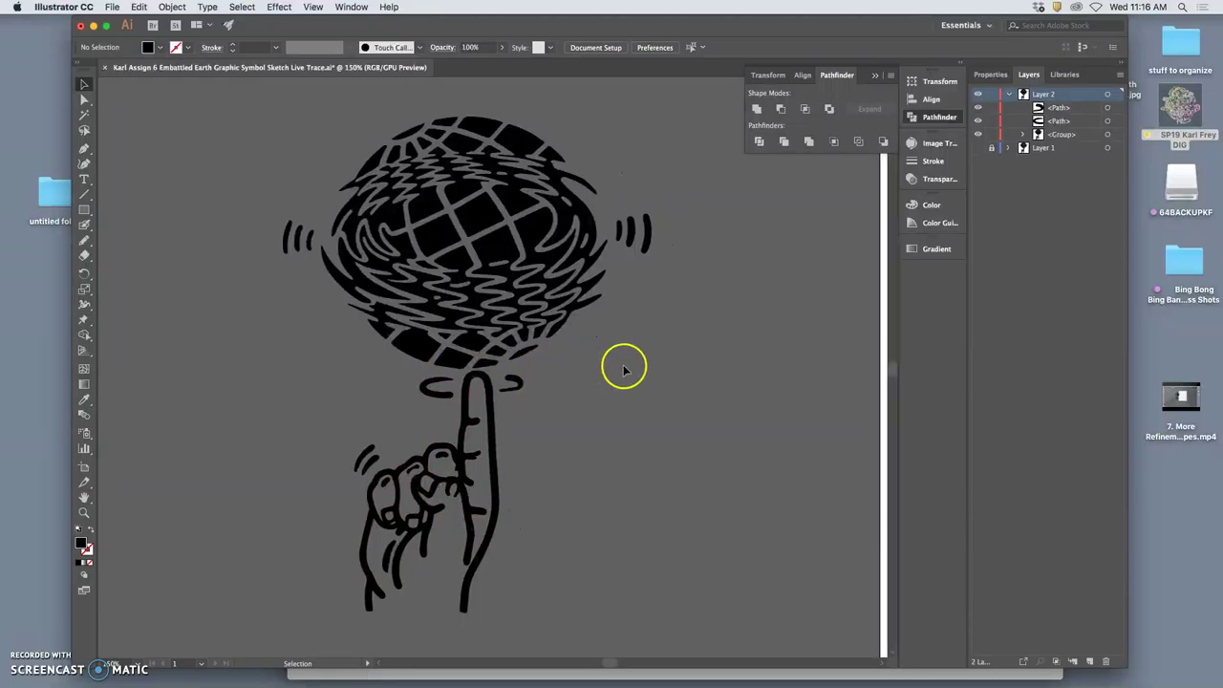
scroll(624, 370, "left", 8)
scroll(624, 370, "right", 4)
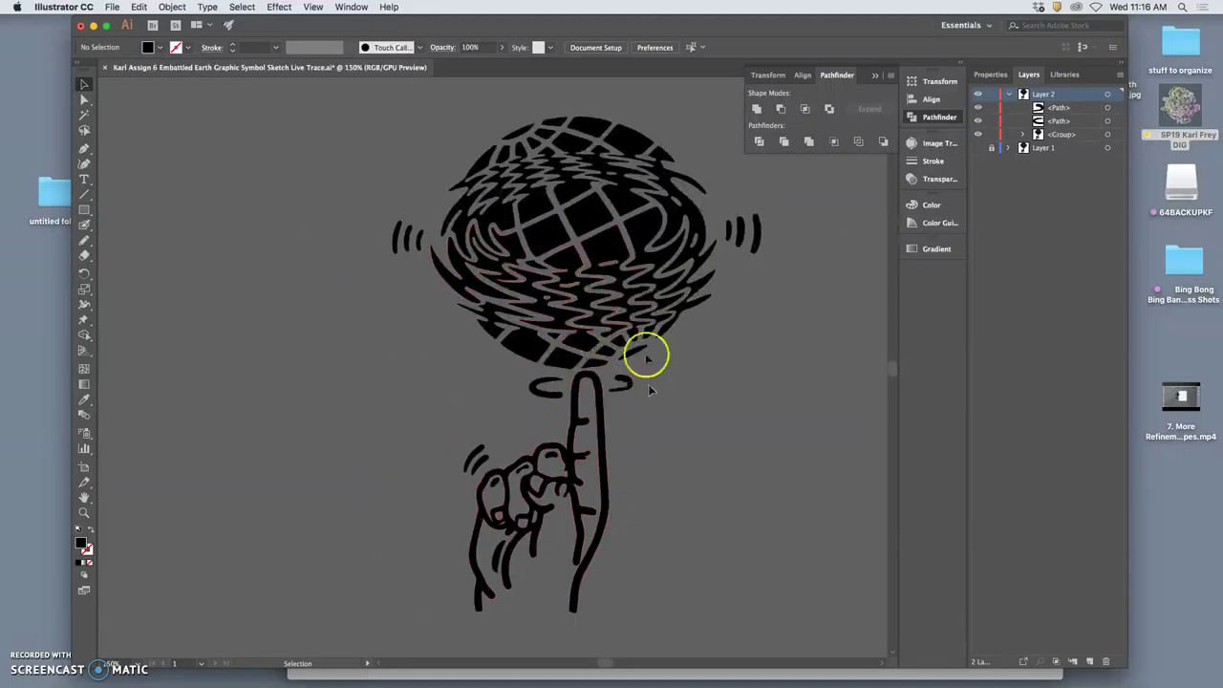
key("super+equal")
key("super+equal")
key("super+equal")
key("super+equal")
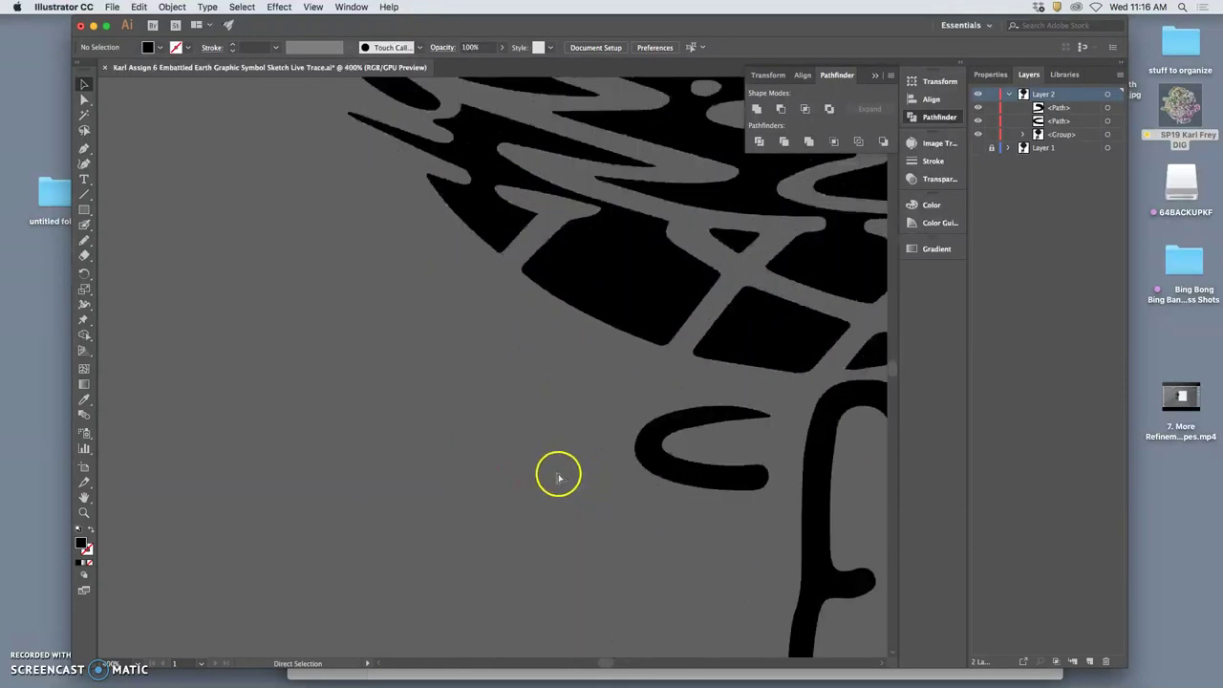
scroll(554, 472, "down", 10)
scroll(553, 470, "down", 5)
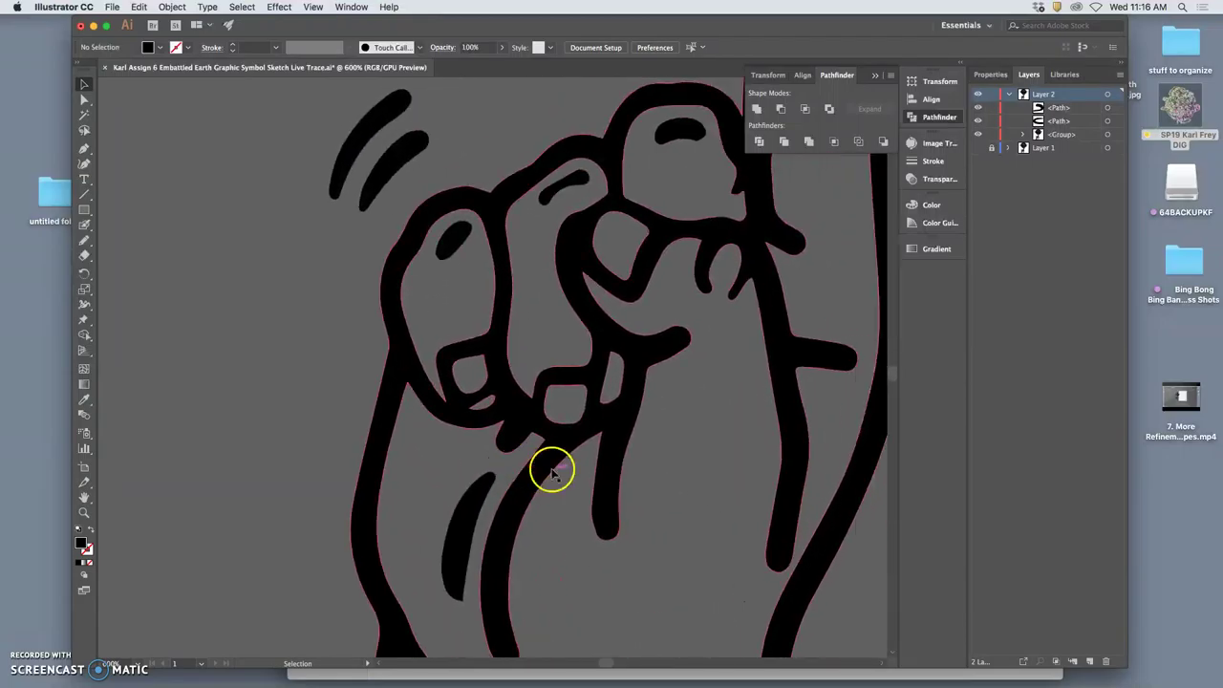
scroll(538, 560, "up", 5)
scroll(573, 505, "up", 5)
key("super+minus")
key("super+minus")
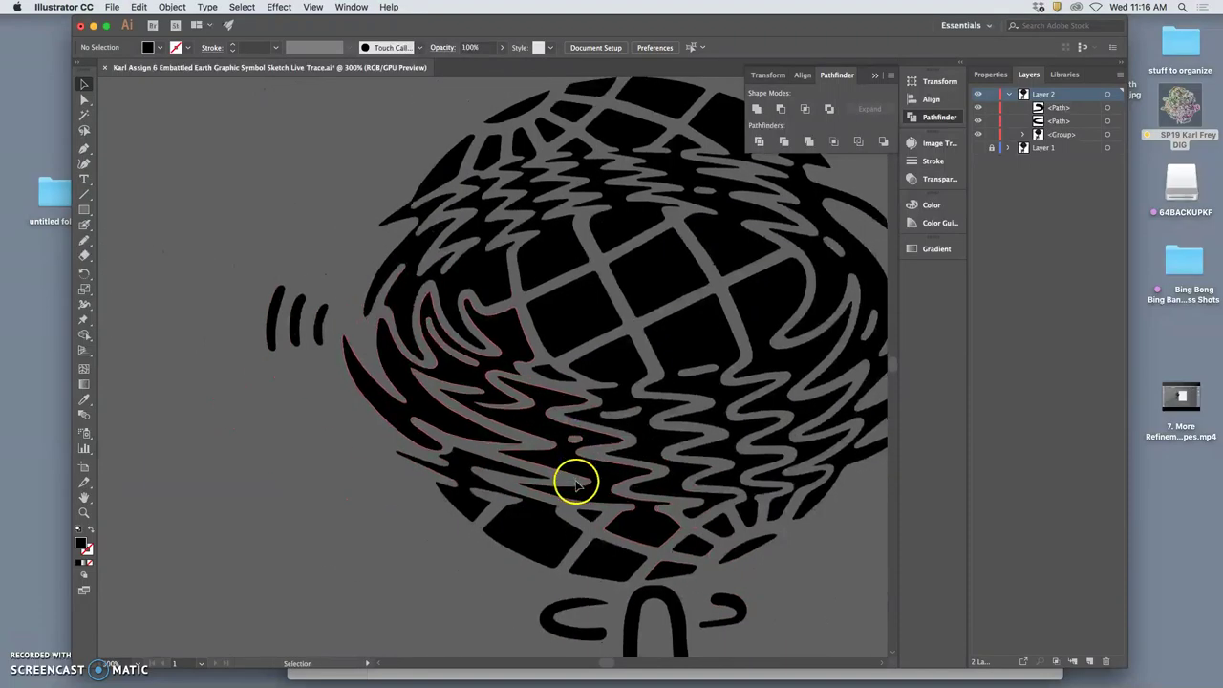
scroll(574, 483, "down", 10)
scroll(574, 481, "up", 10)
scroll(571, 464, "down", 8)
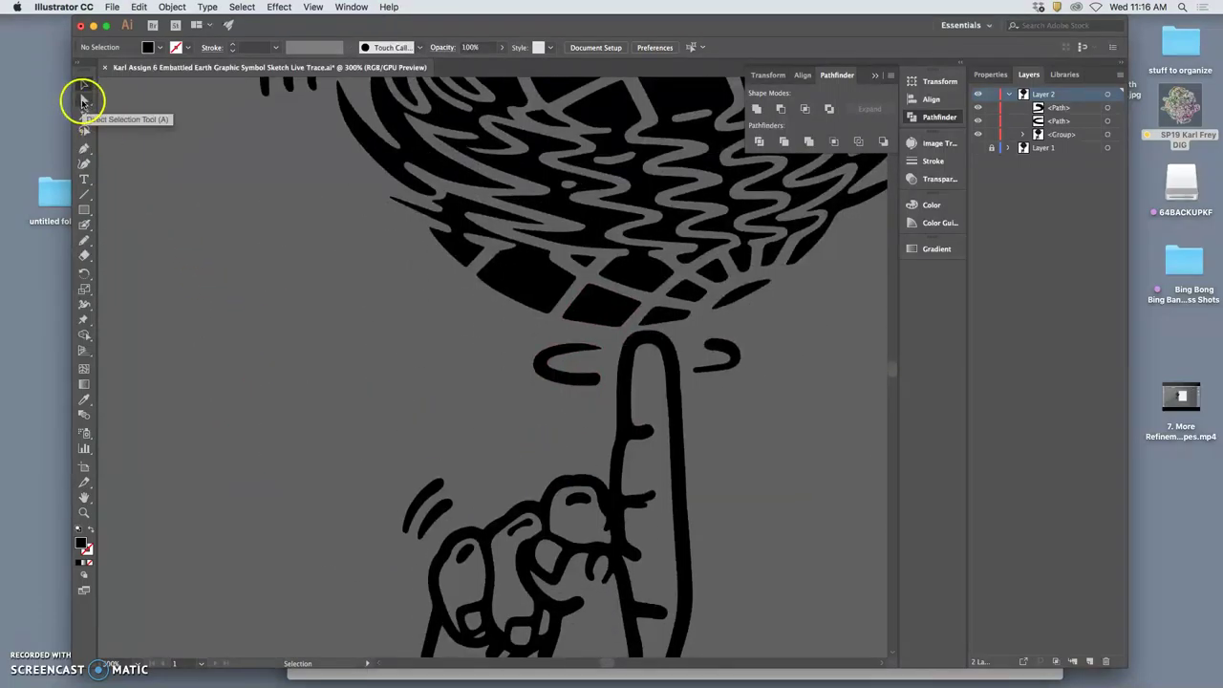
Reshape the small highlight marks on the tips of the three curled fingers into thinner curves with the Pencil tool
left_click(82, 101)
left_click(466, 555)
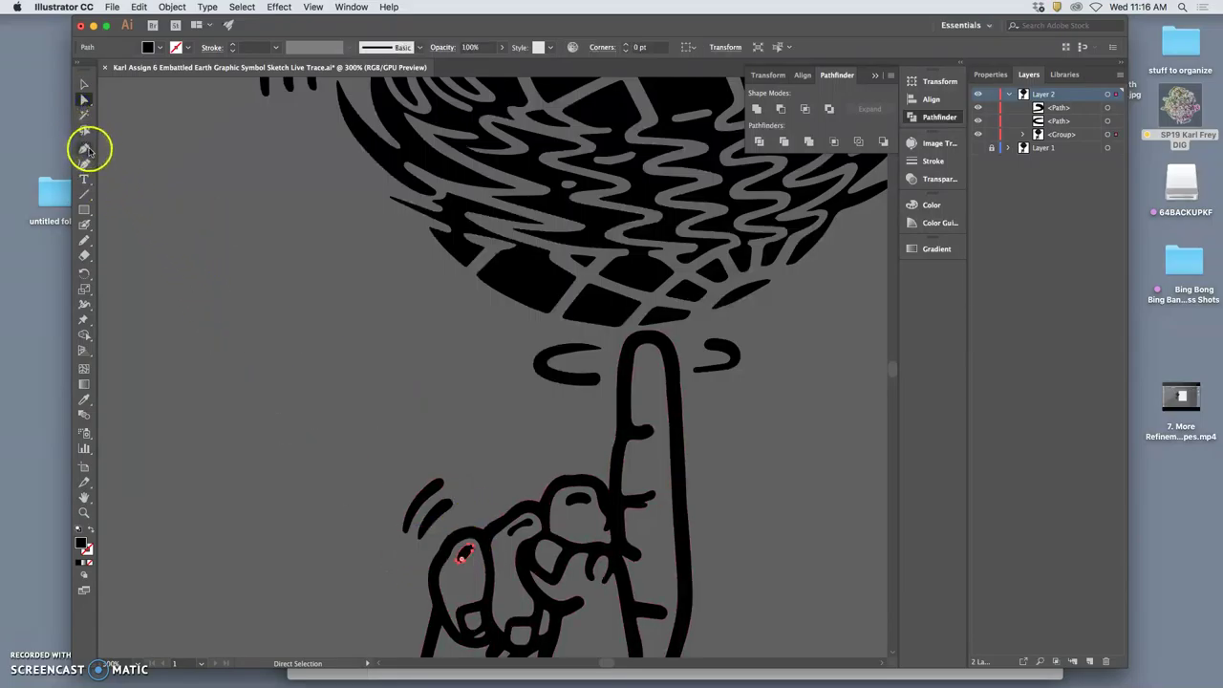
left_click(86, 243)
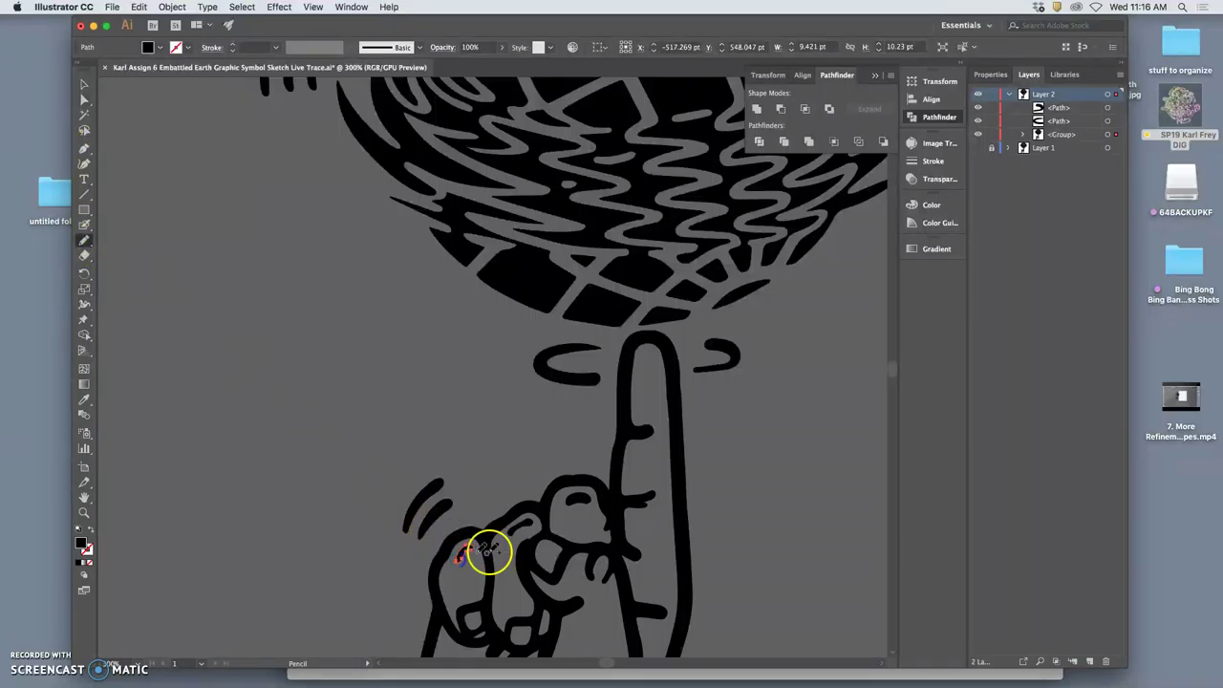
key("super")
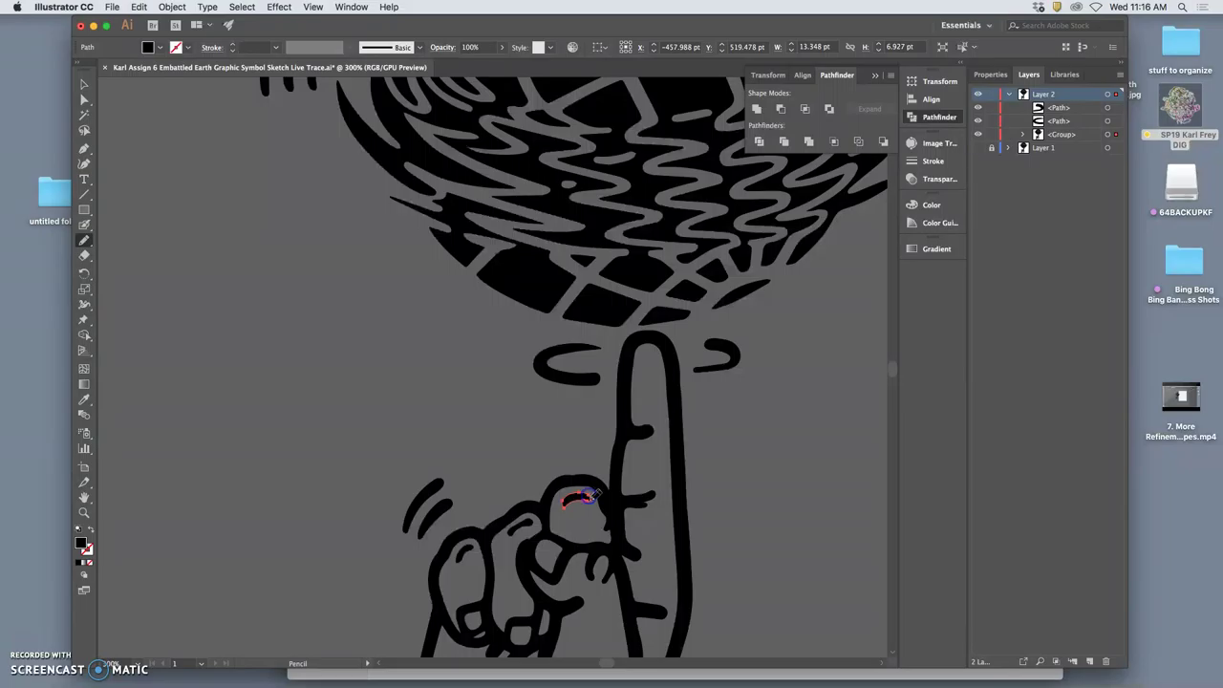
left_click(589, 526, "super")
Review the refined hand and globe at large and very small magnifications to judge how the symbol reads
scroll(560, 556, "down", 10)
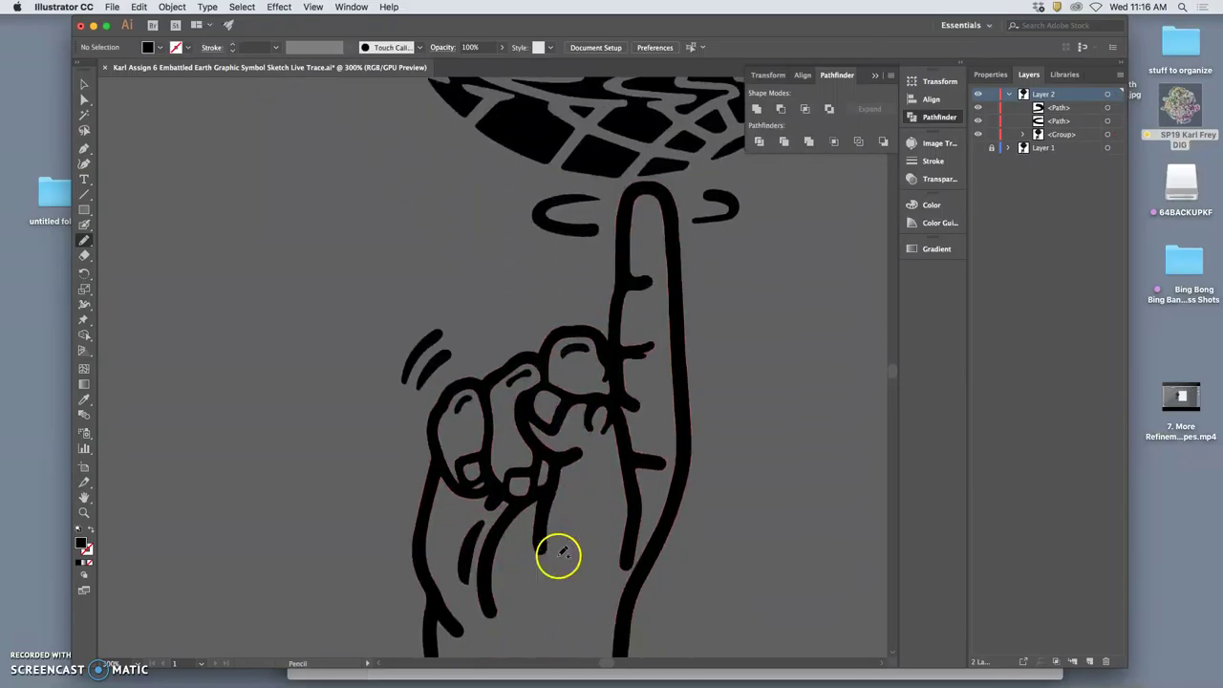
scroll(560, 554, "up", 6)
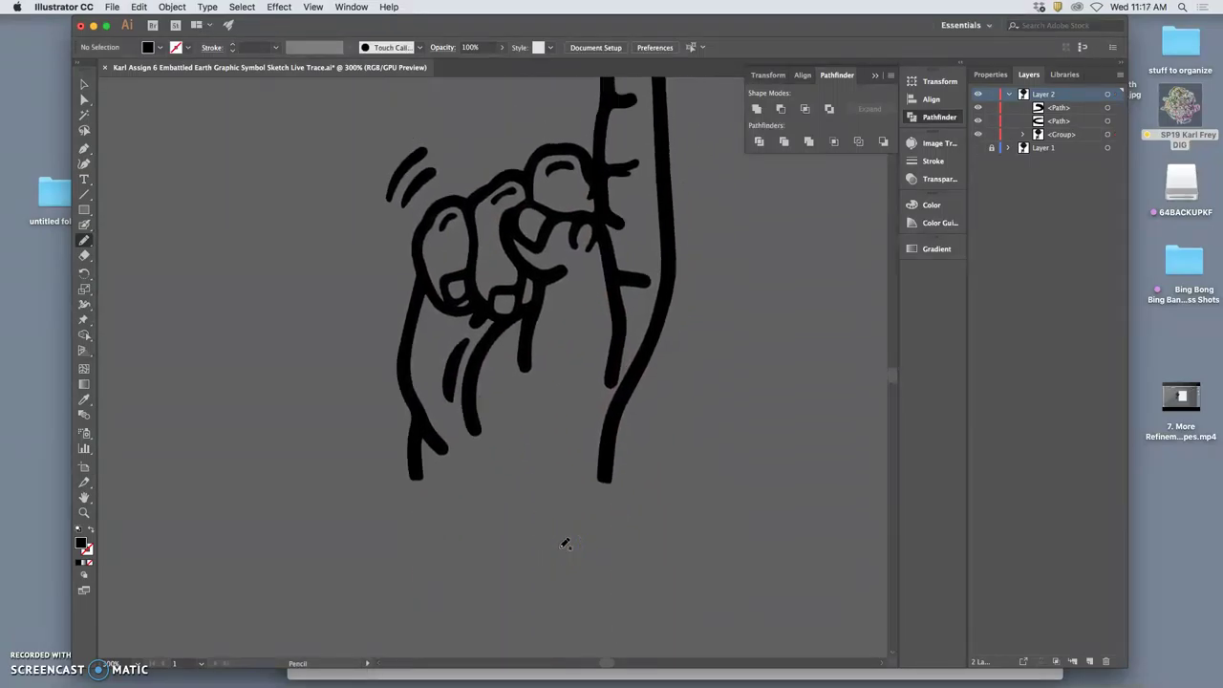
scroll(565, 543, "up", 3)
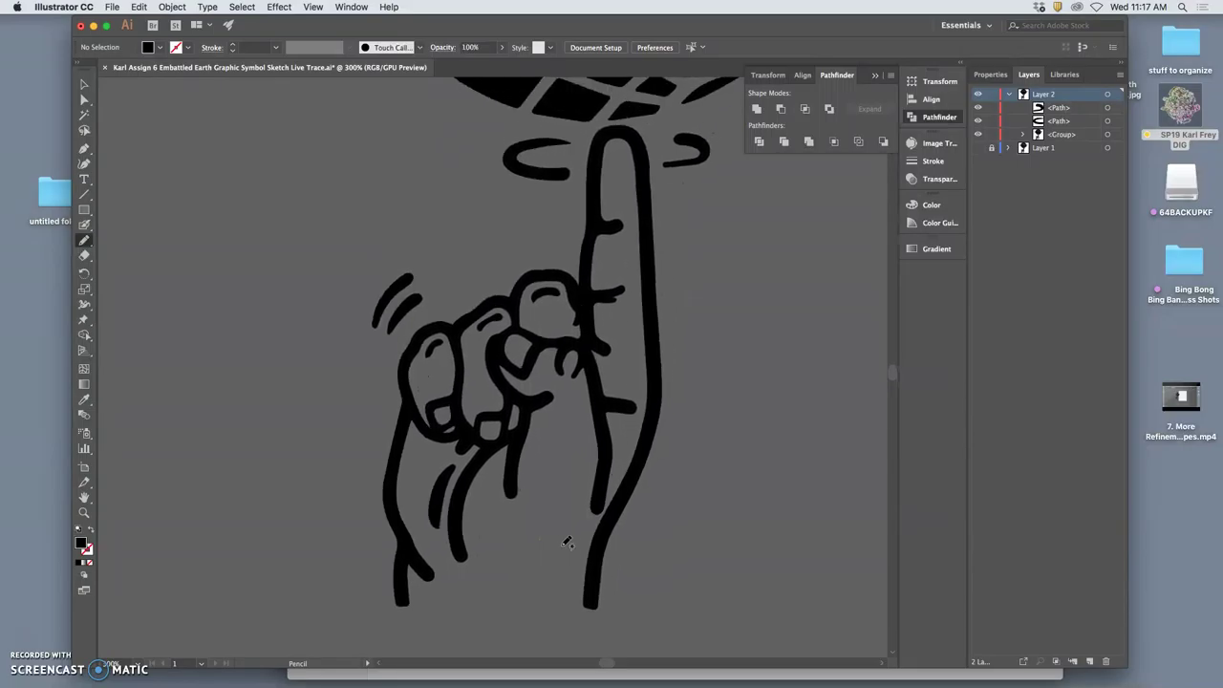
scroll(567, 542, "up", 10)
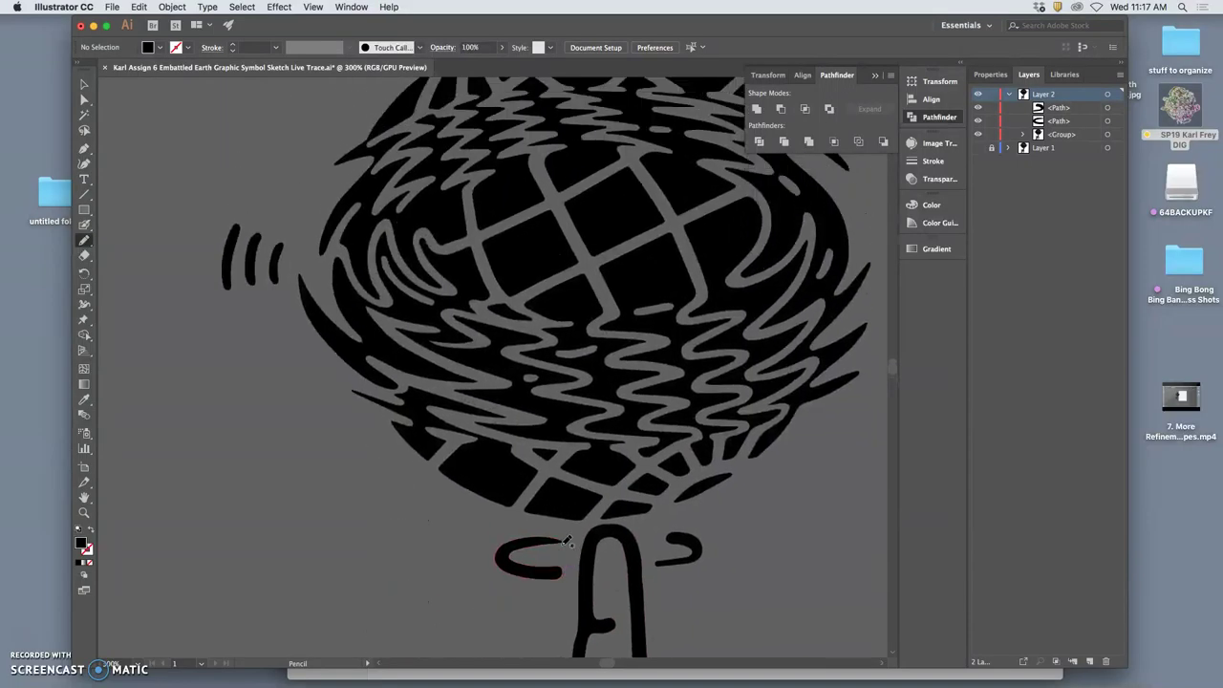
key("super+minus")
key("super+minus")
key("super+minus")
key("super+minus")
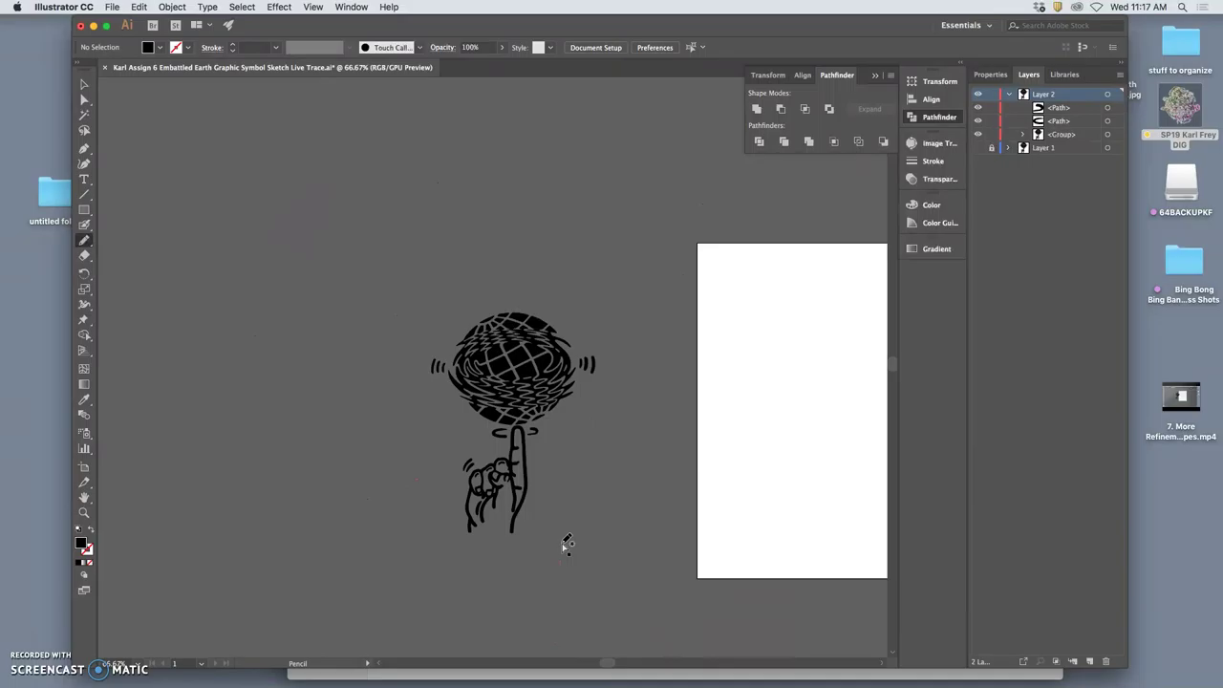
key("super+minus")
key("super+minus")
key("super+minus")
key("super+minus")
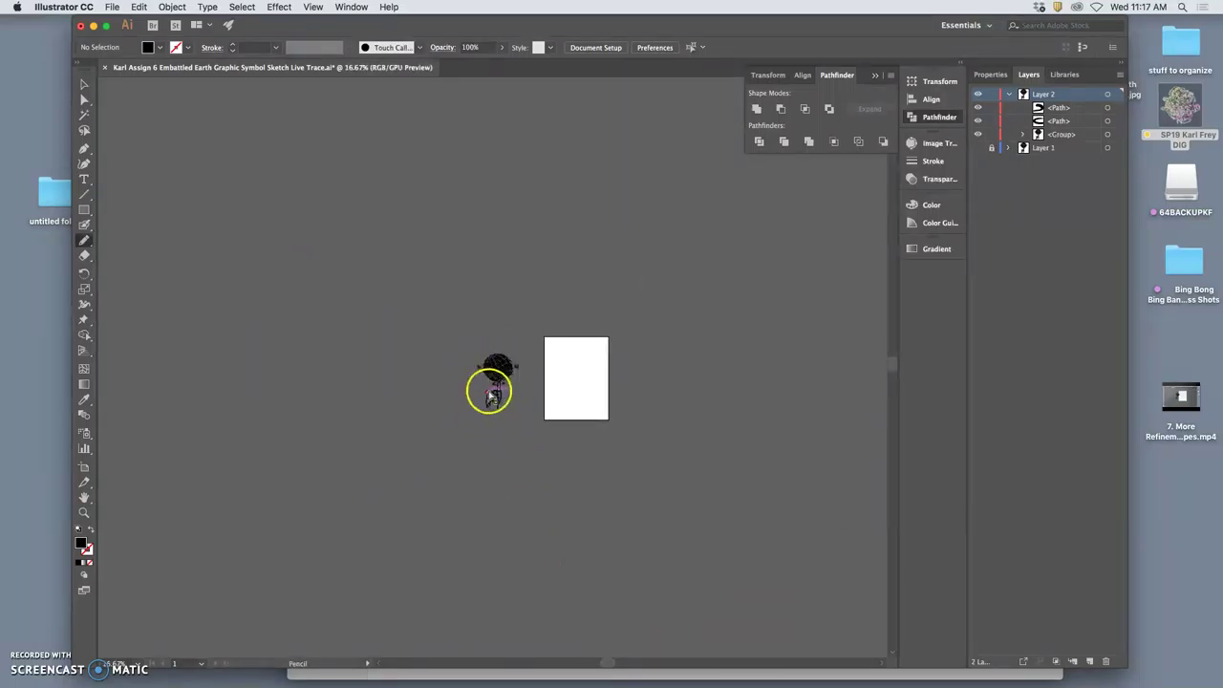
key("super+plus")
key("super+plus")
key("super+plus")
key("super+plus")
key("super+plus")
key("super+plus")
key("super+plus")
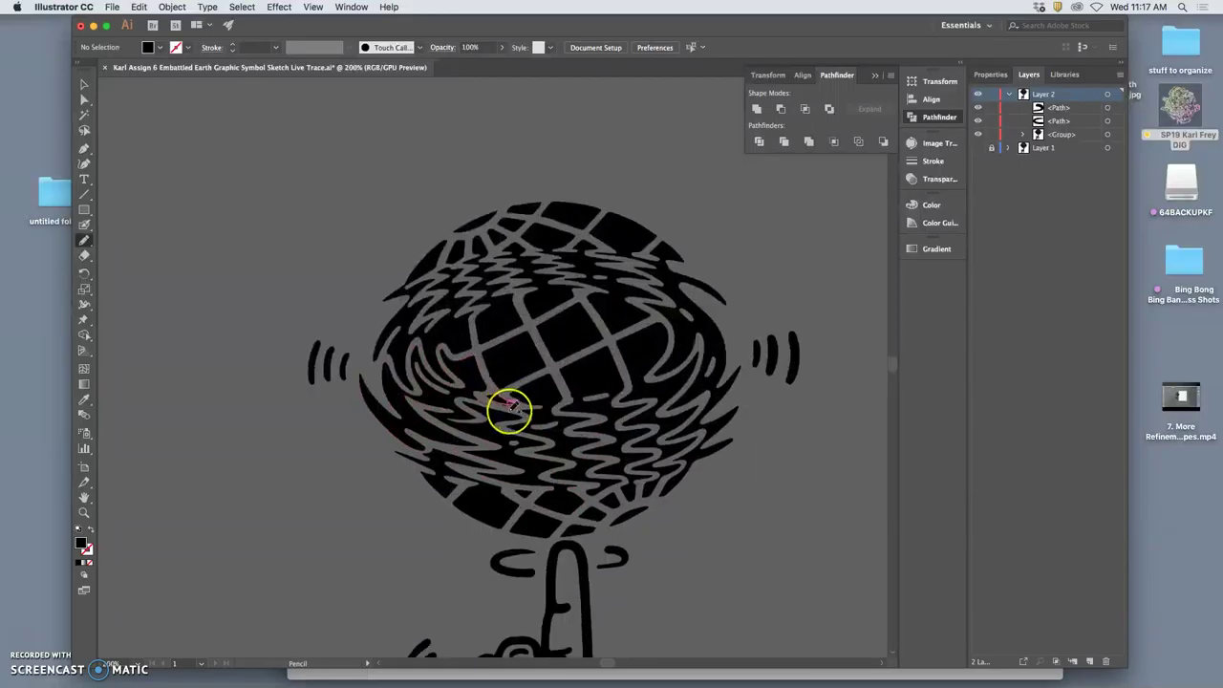
scroll(510, 410, "down", 5)
scroll(510, 409, "down", 2)
scroll(513, 413, "down", 2)
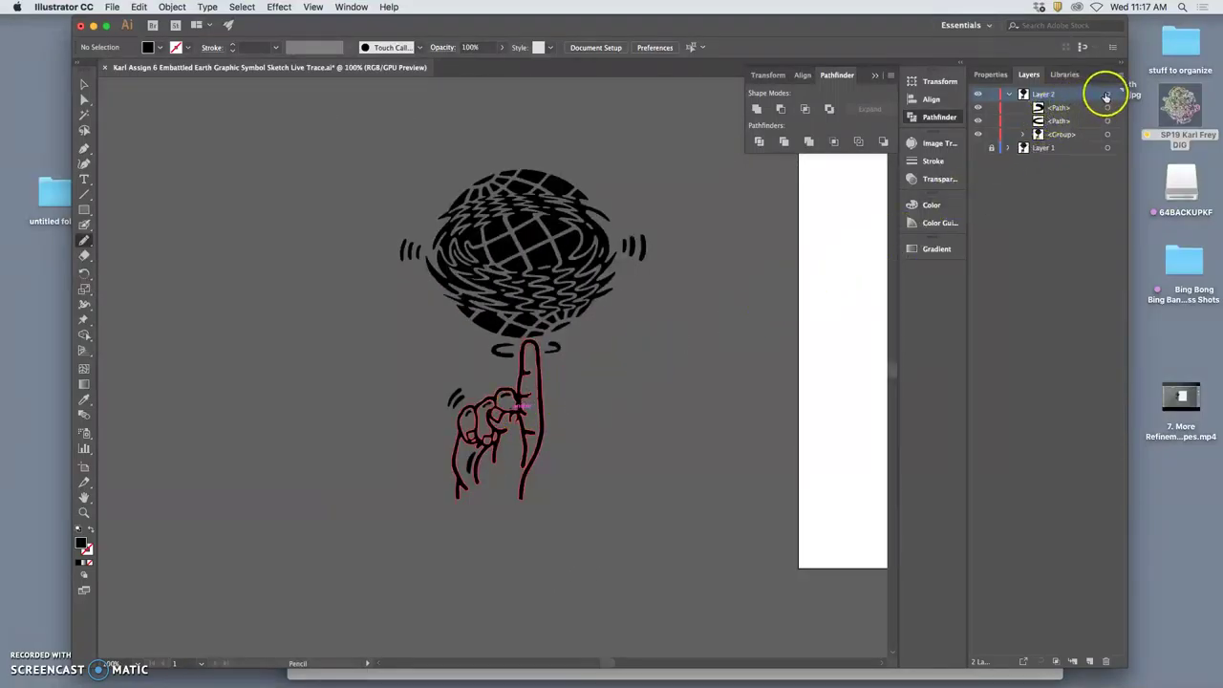
Select all the artwork on Layer 2 and copy it
left_click(1106, 94)
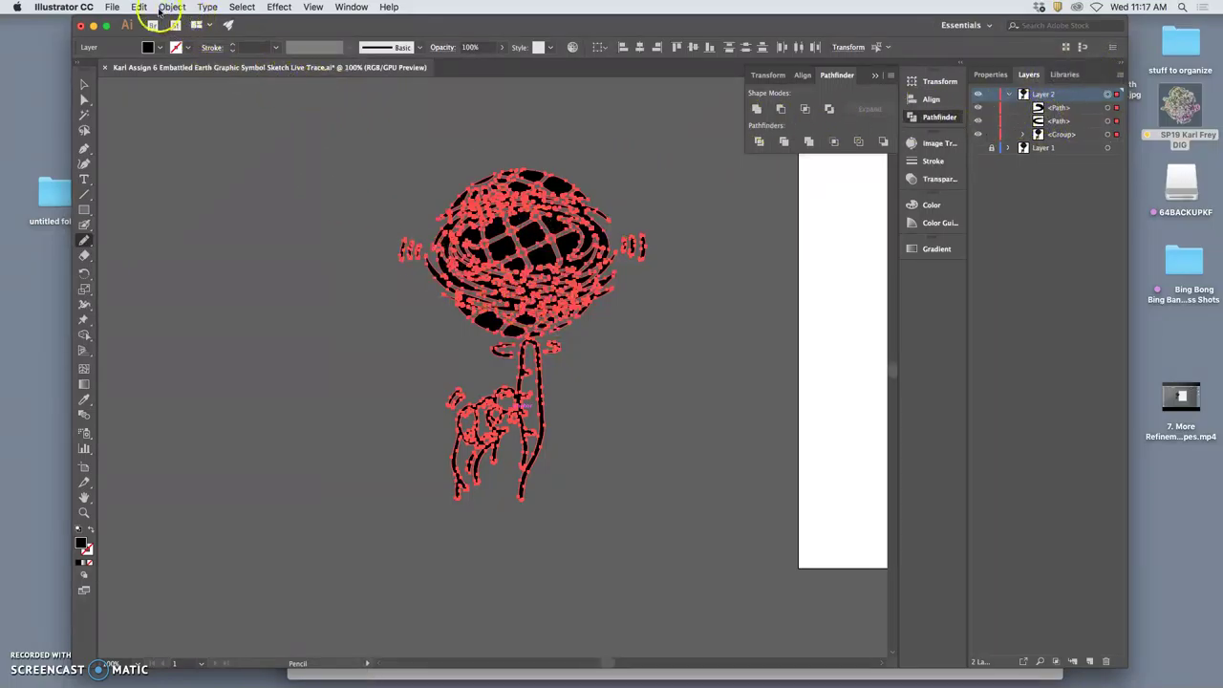
left_click(141, 7)
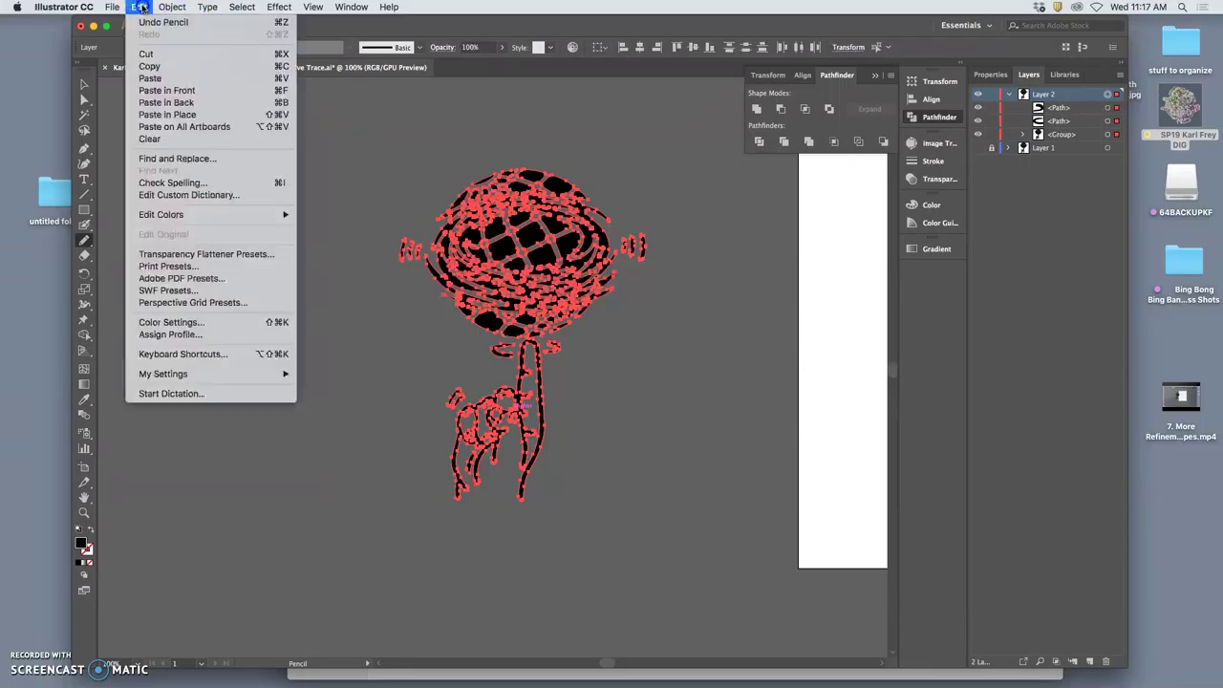
left_click(150, 67)
Lock and hide Layer 2, and paste the copied artwork in place on a new layer above it
left_click(1010, 95)
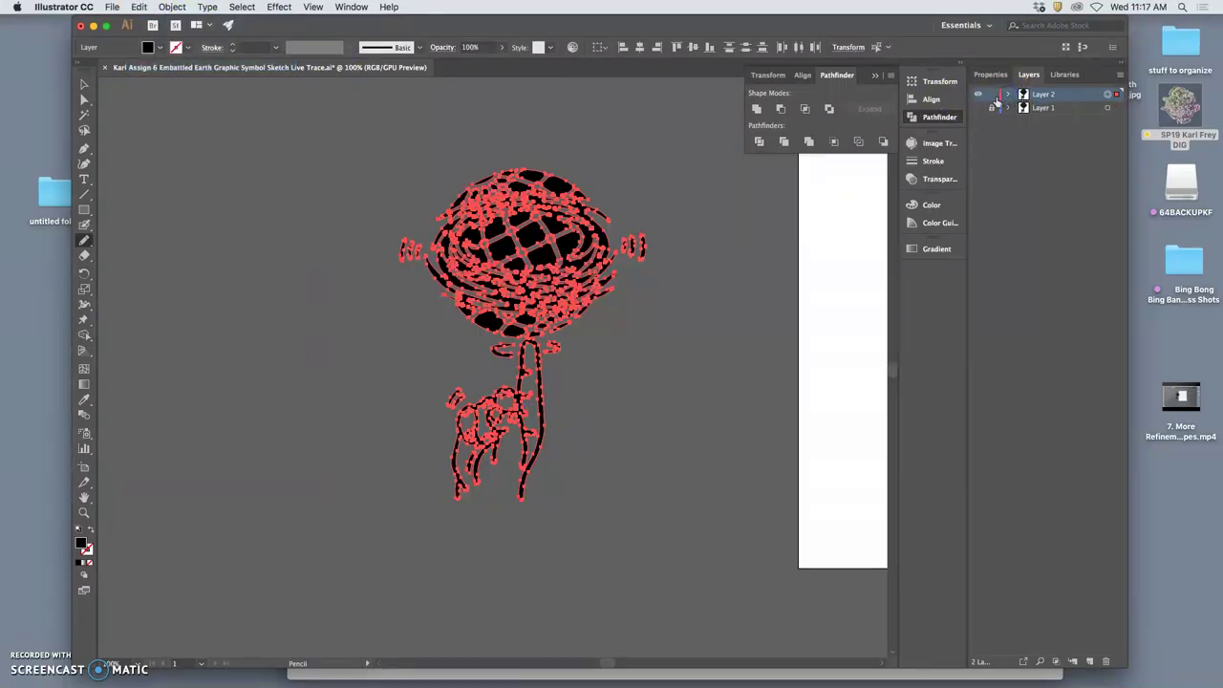
left_click(993, 96)
left_click(977, 96)
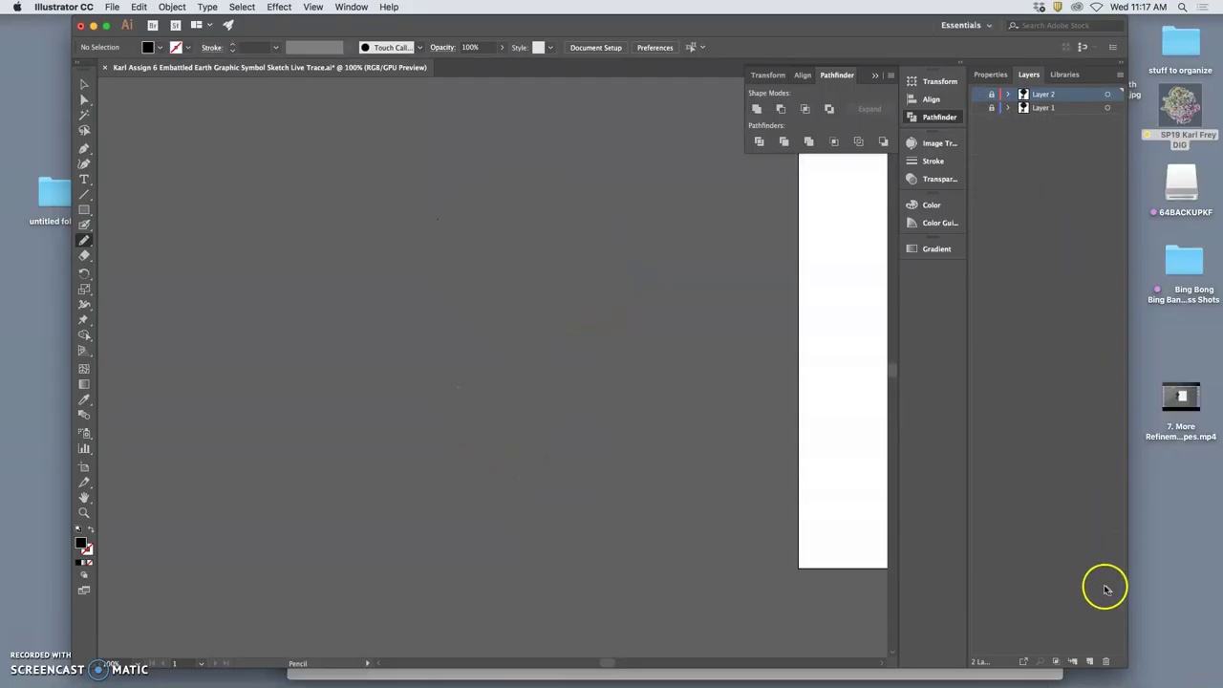
left_click(139, 7)
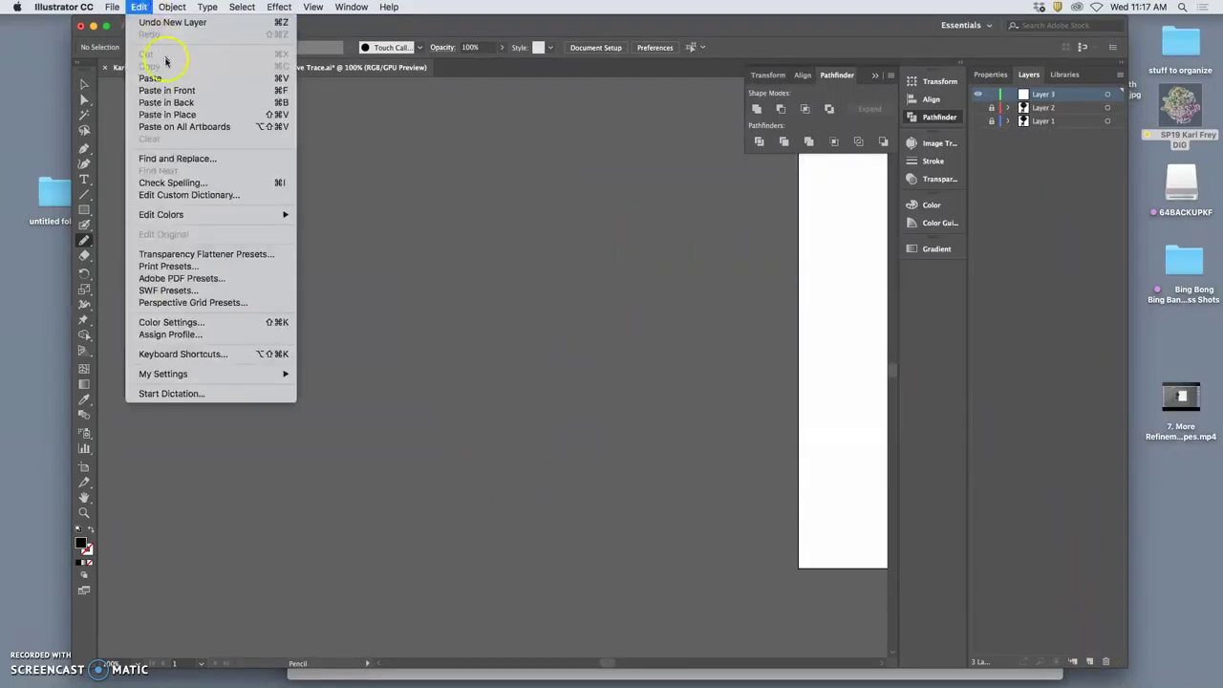
left_click(167, 114)
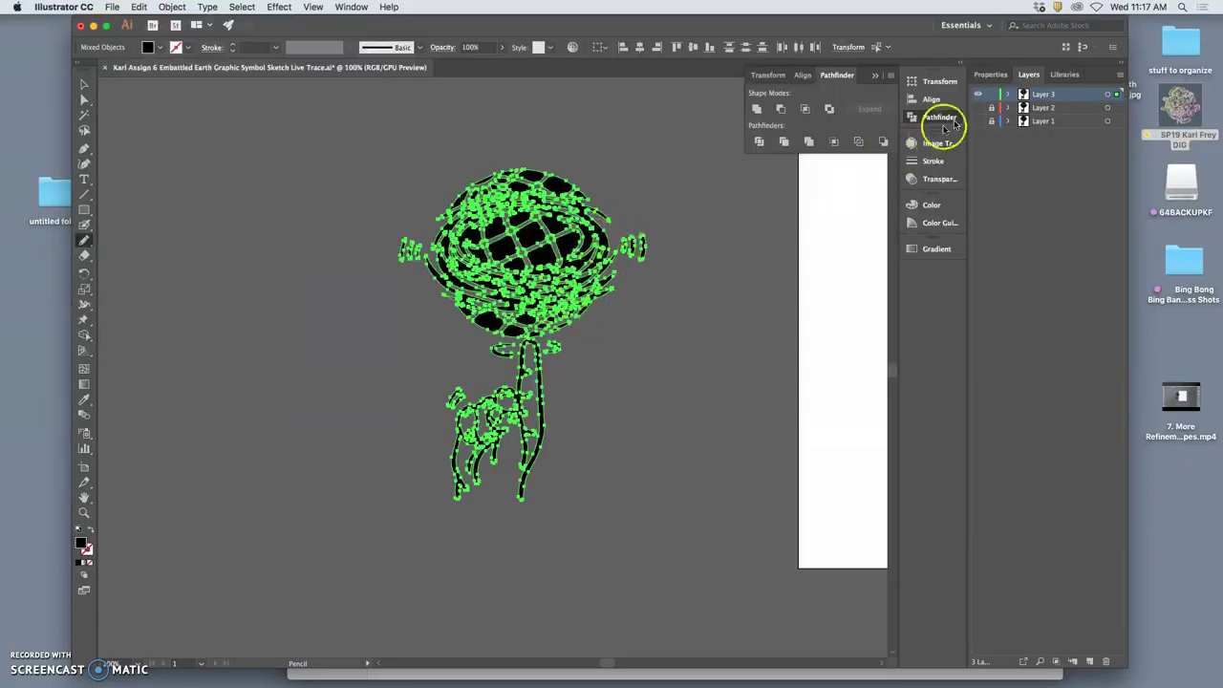
Show and unlock Layer 2, and move the Layer 3 copy to the left of the original artwork
left_click(993, 108)
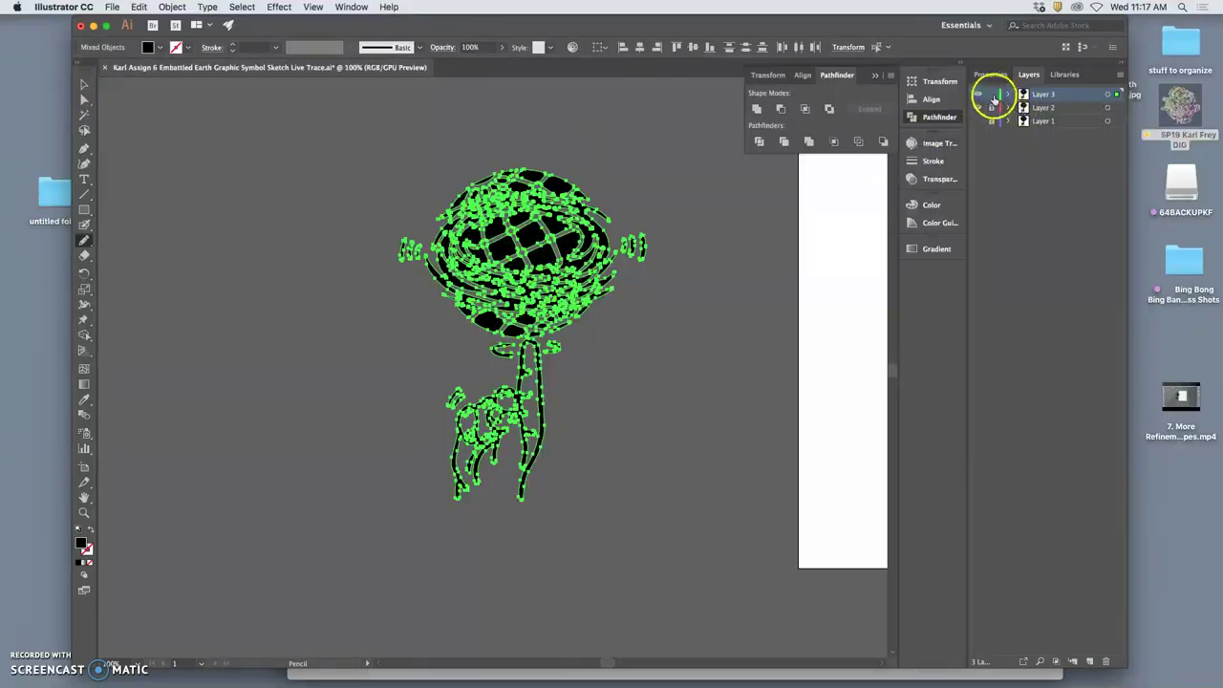
left_click(993, 107)
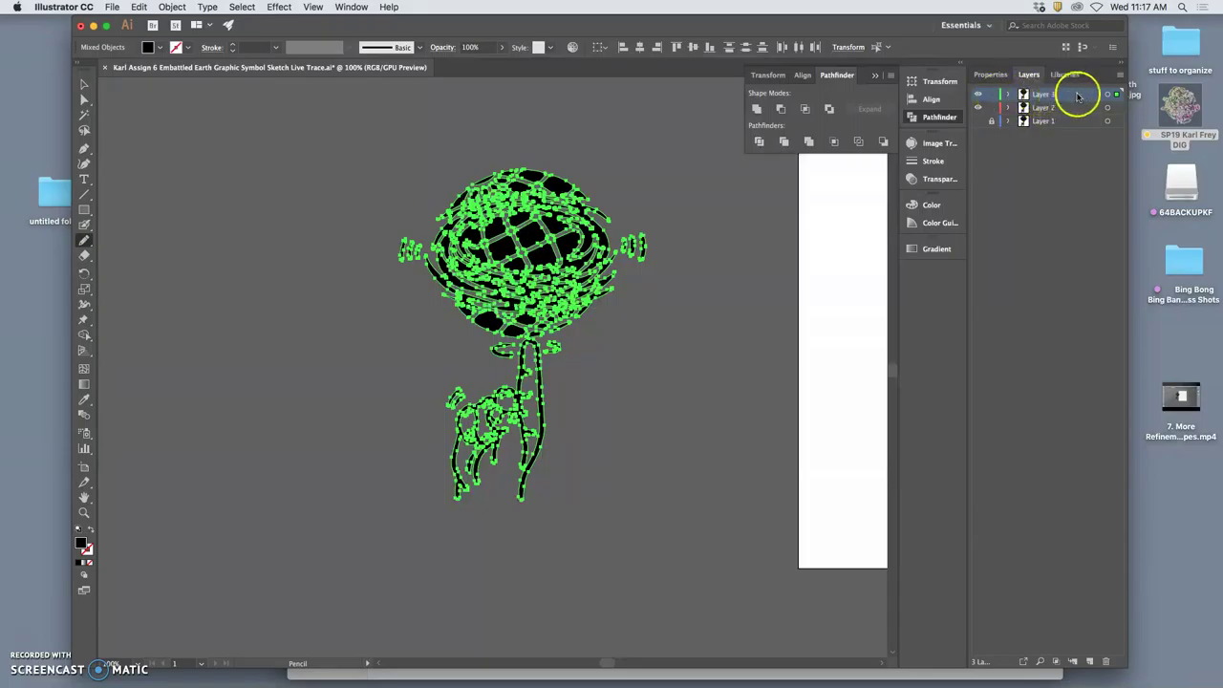
left_click(83, 85)
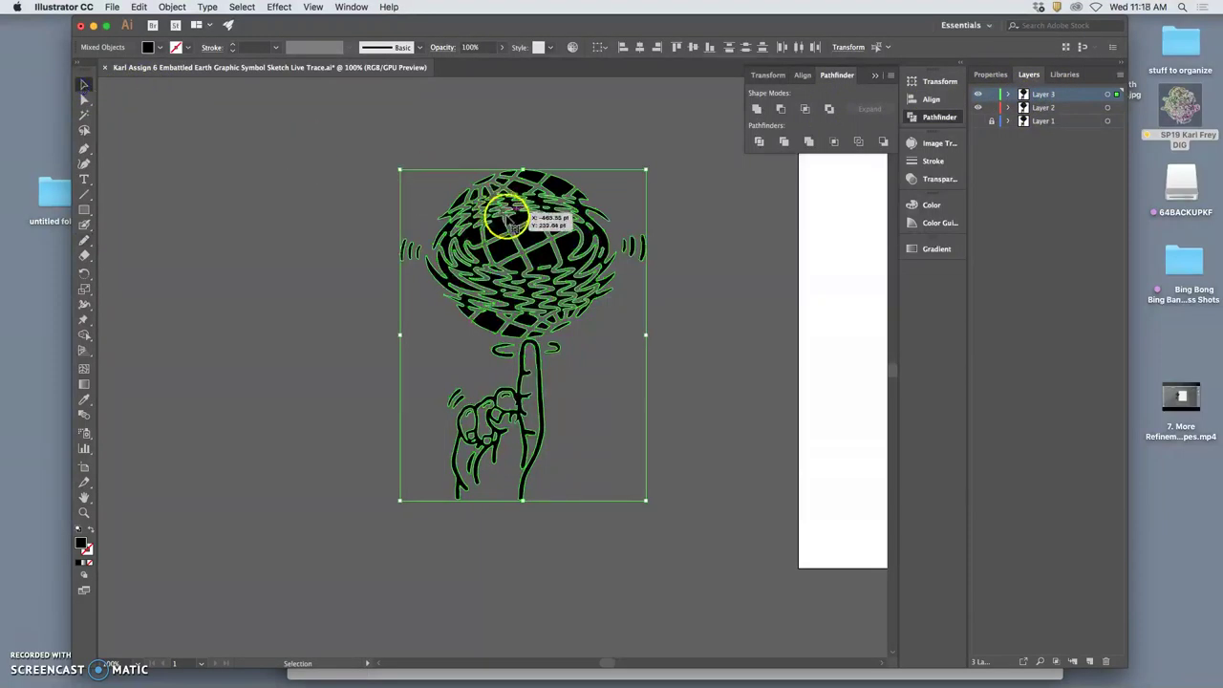
left_click_drag(497, 240, 244, 247)
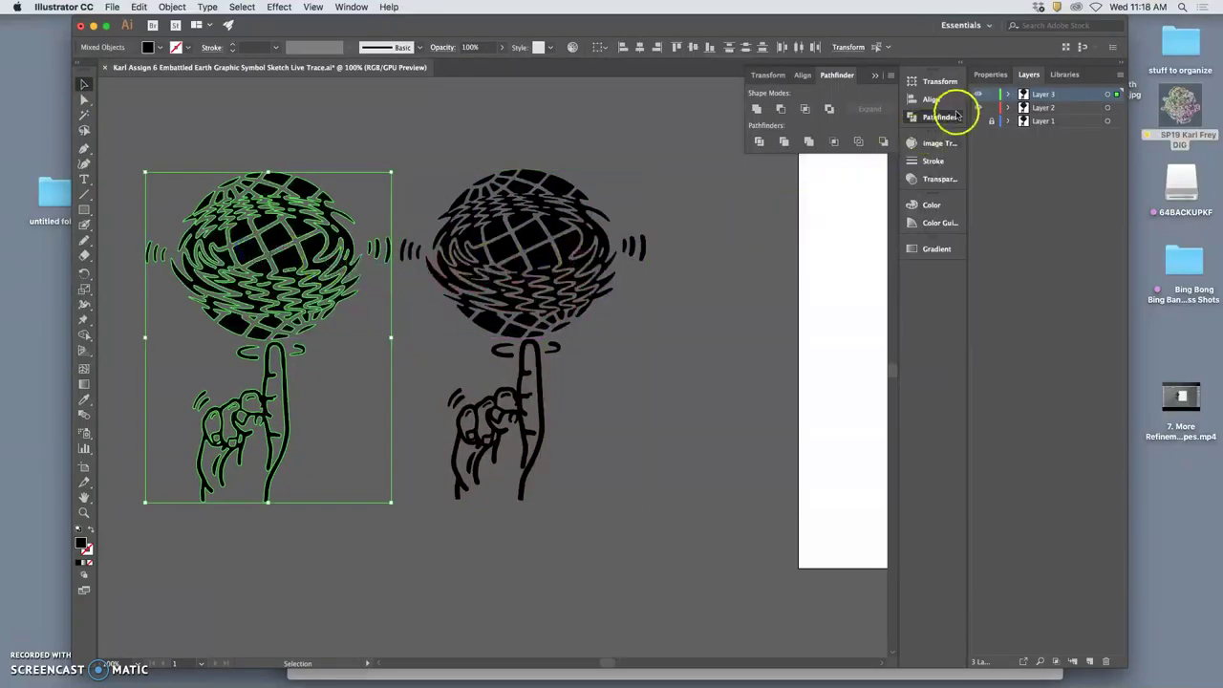
Select the artwork of Layer 3 and Layer 2 in turn to check which version sits on which layer
left_click(1108, 108)
left_click(1107, 94)
left_click(1108, 108)
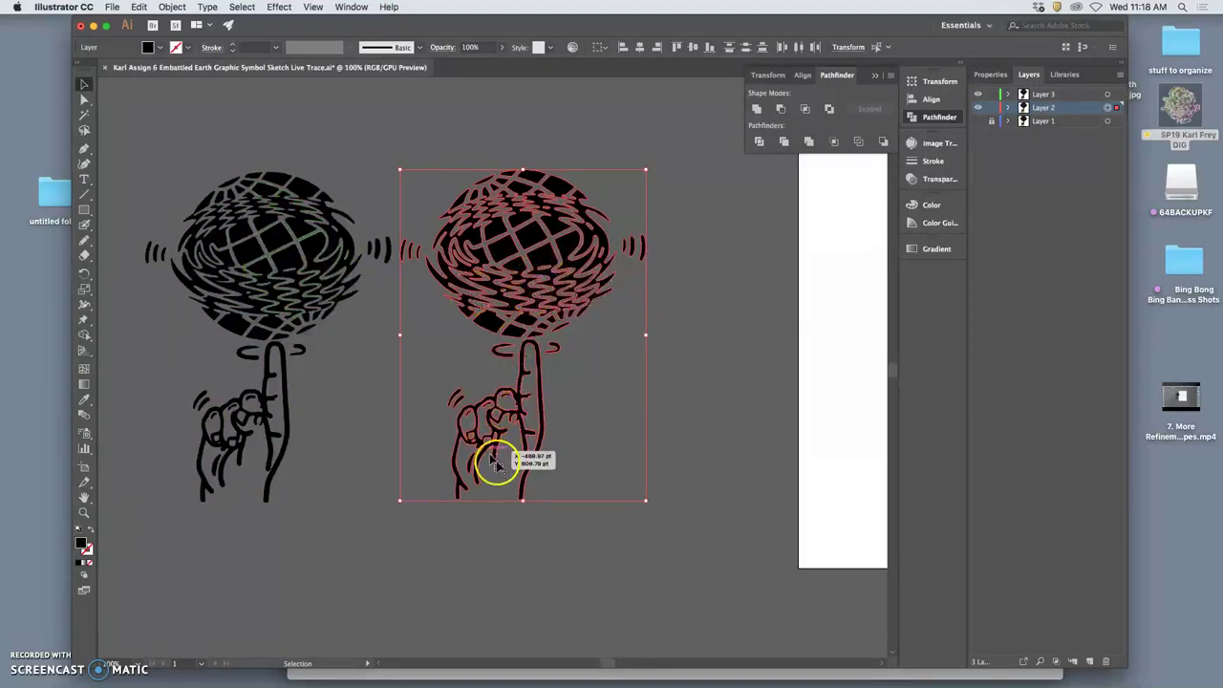
left_click(547, 517)
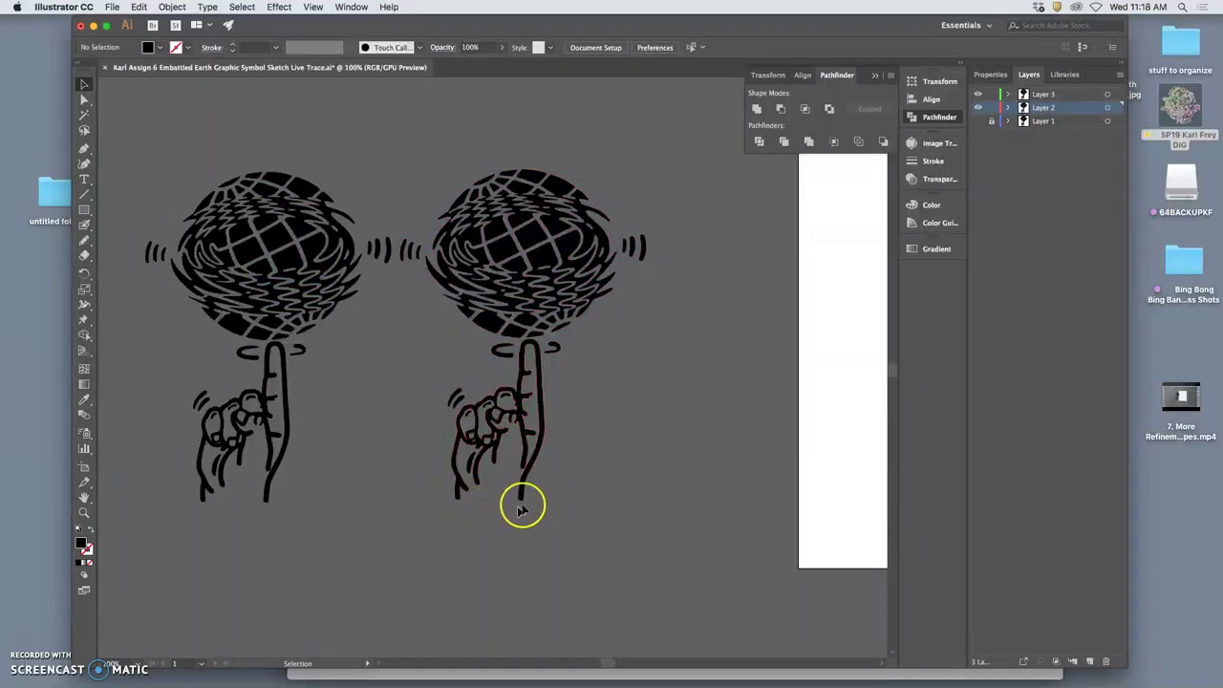
Close the open wrist of the Layer 2 hand with a black Blob Brush stroke joining its two lower ends, and deselect it
key("super+equal")
key("super+equal")
key("super+equal")
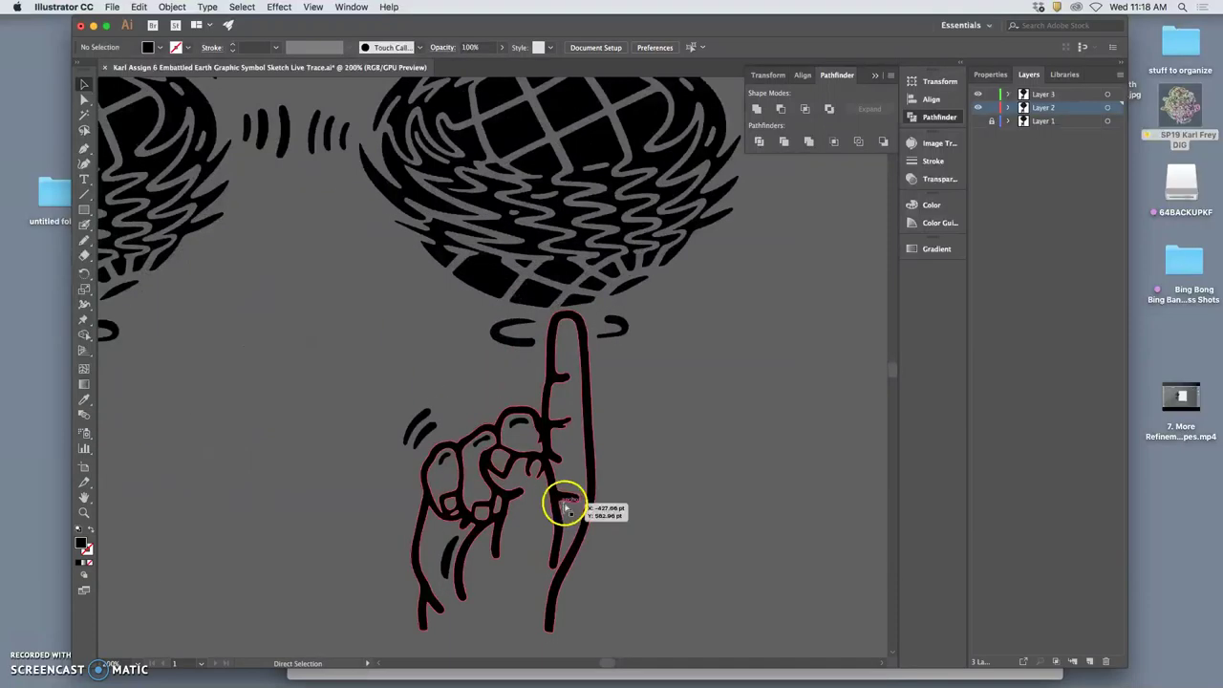
scroll(568, 501, "down", 5)
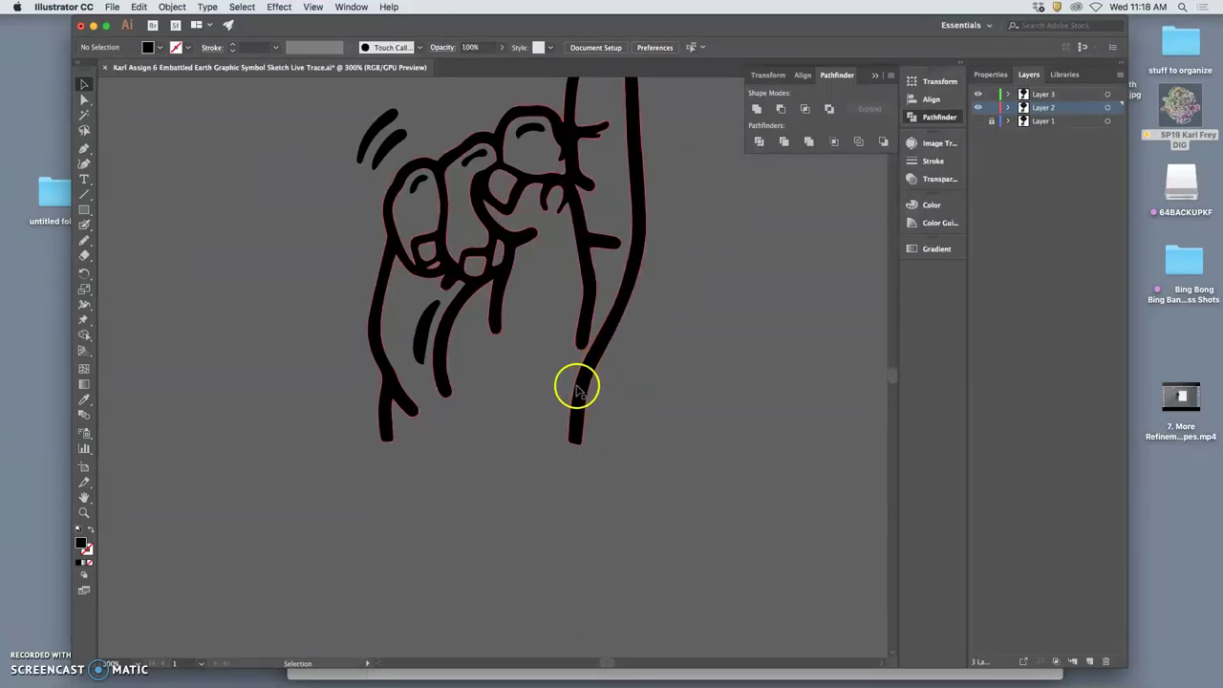
left_click(84, 223)
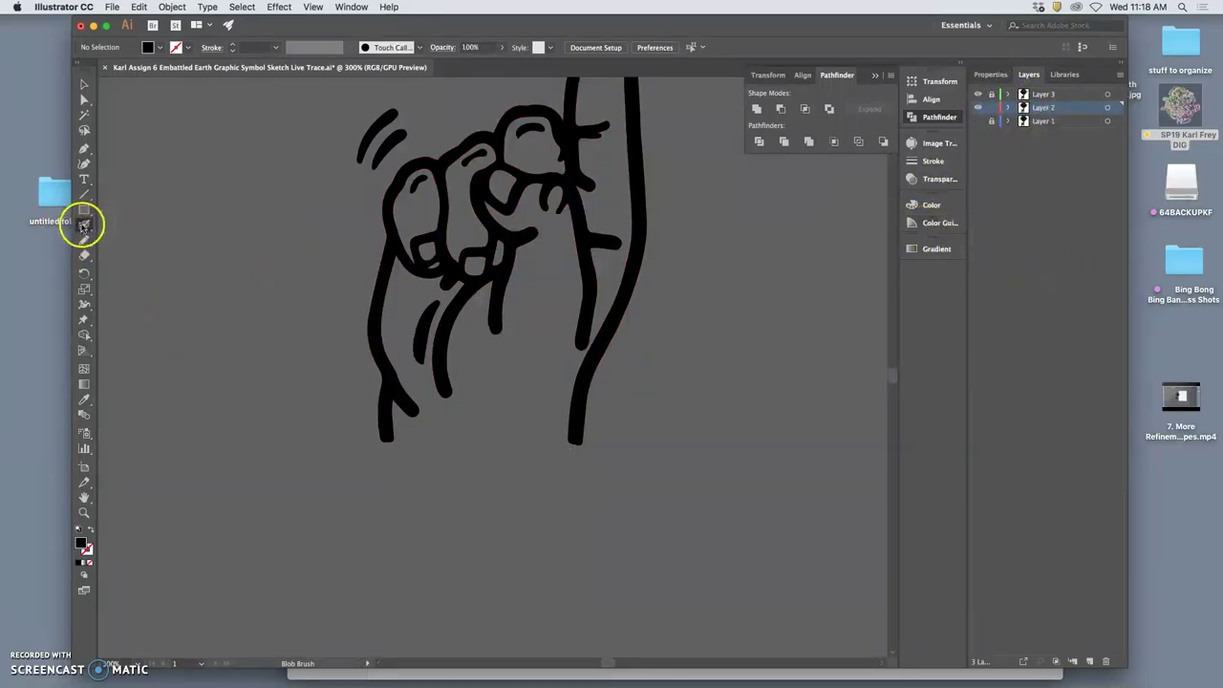
left_click_drag(84, 224, 124, 237)
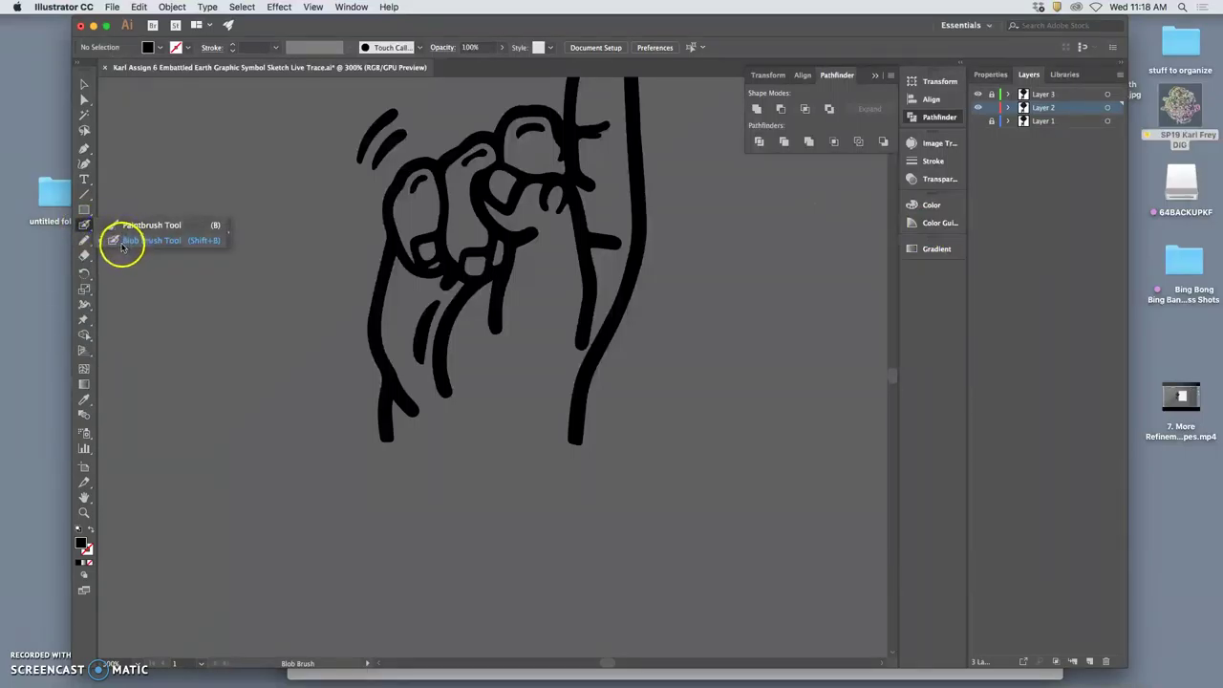
left_click_drag(123, 246, 126, 246)
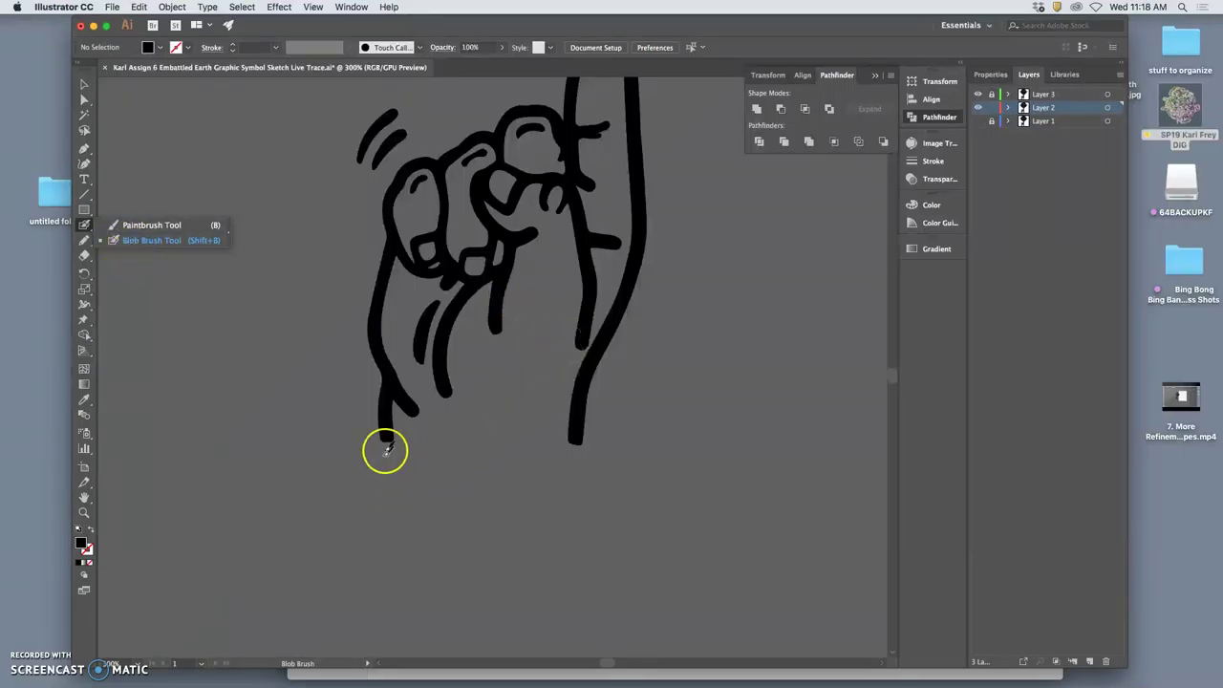
left_click_drag(387, 435, 442, 459)
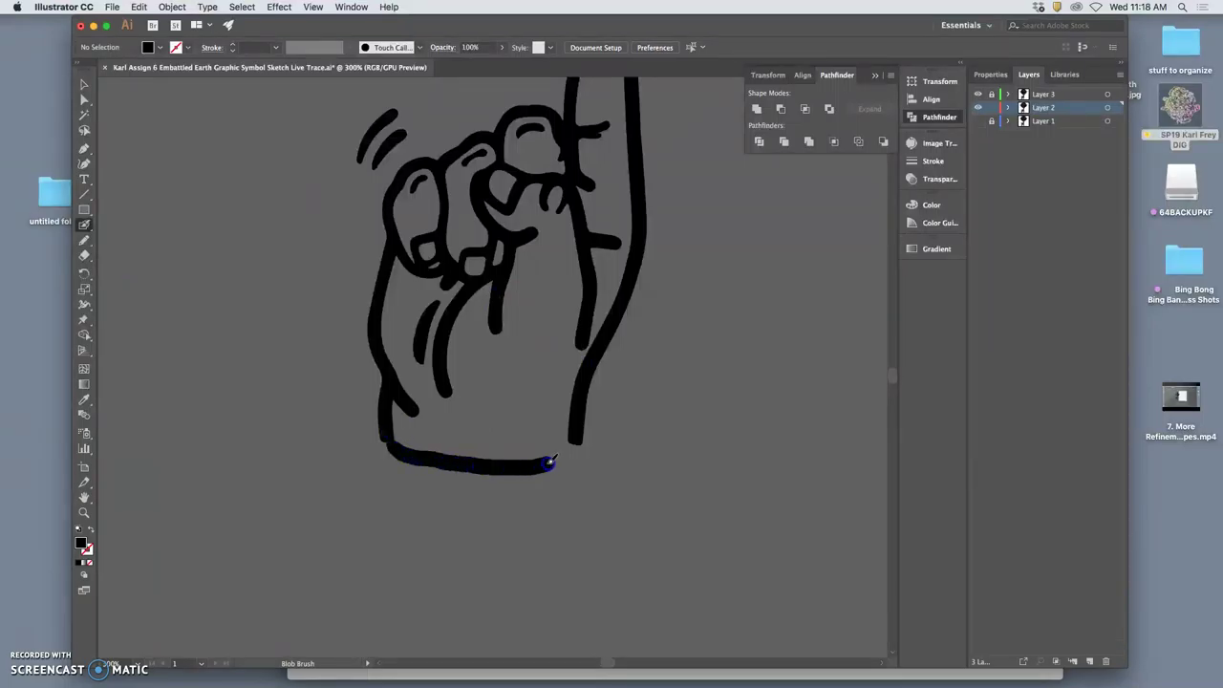
left_click_drag(574, 438, 576, 436)
mouse_move(577, 446)
left_mouse_down()
mouse_move(577, 419)
mouse_move(574, 443)
left_mouse_up()
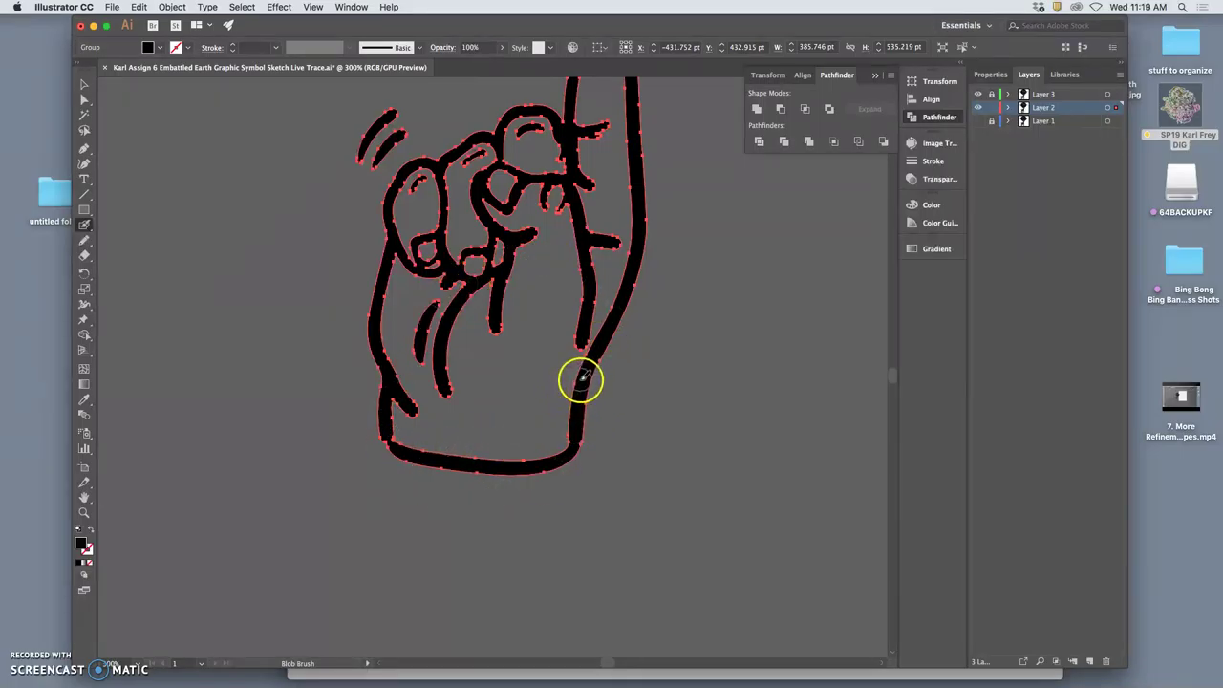
key("ctrl+z")
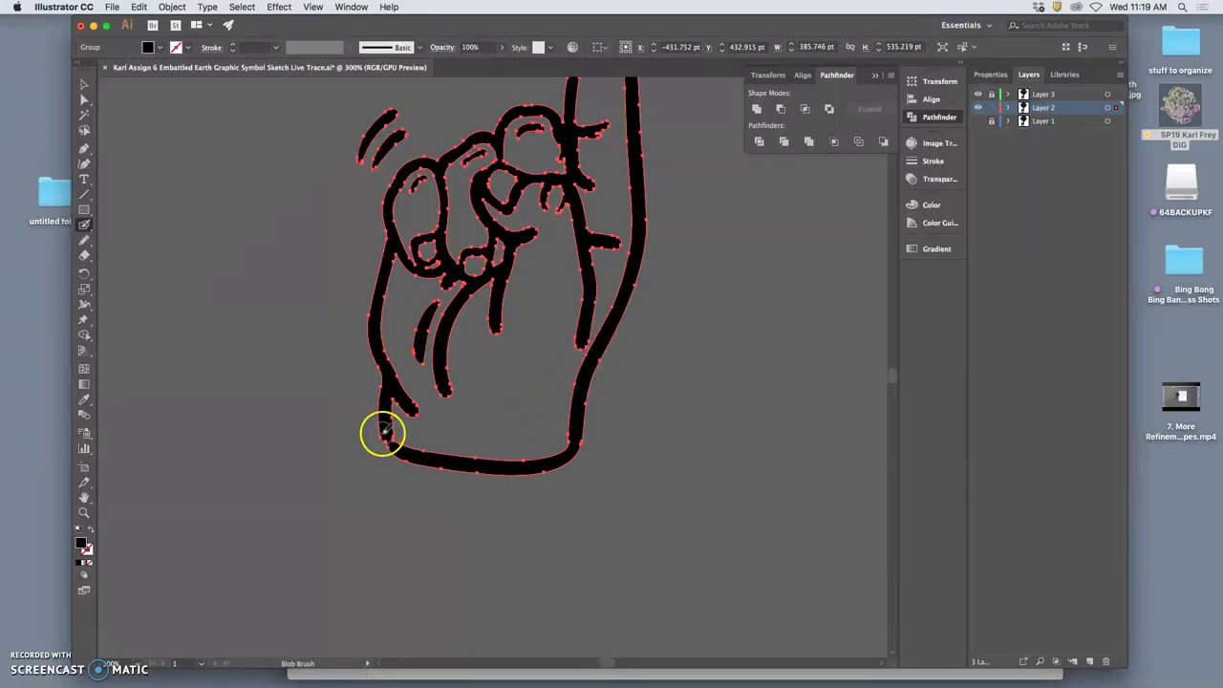
key("v")
left_click(596, 462)
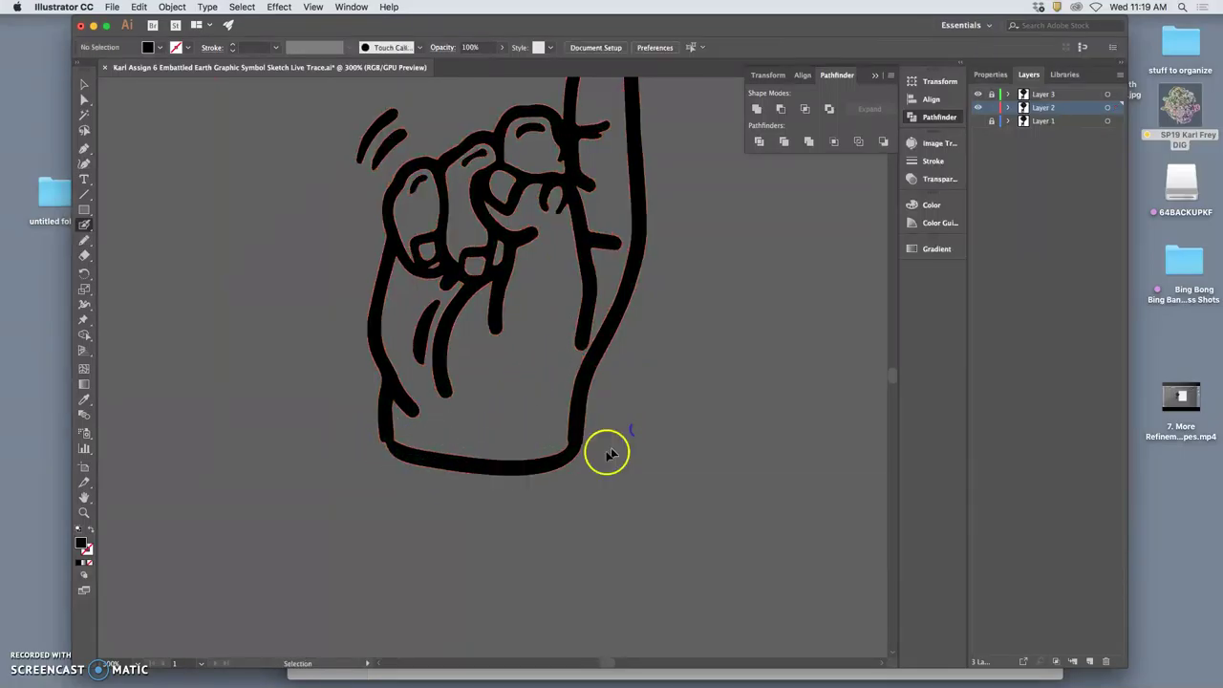
Smooth the inner and outer edges of the wrist's lower-left corner by redrawing them with the Pencil tool
key("shift+b")
key("super+equal")
key("super+equal")
key("super+equal")
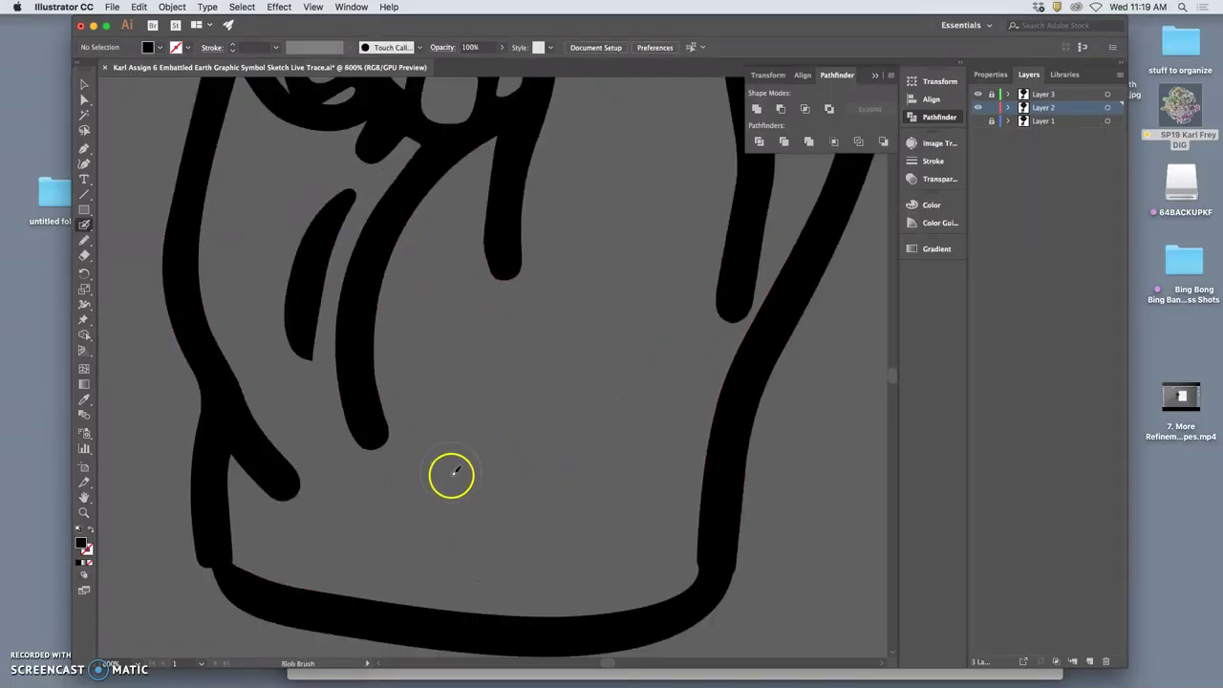
left_click_drag(453, 475, 470, 296)
left_click(84, 240)
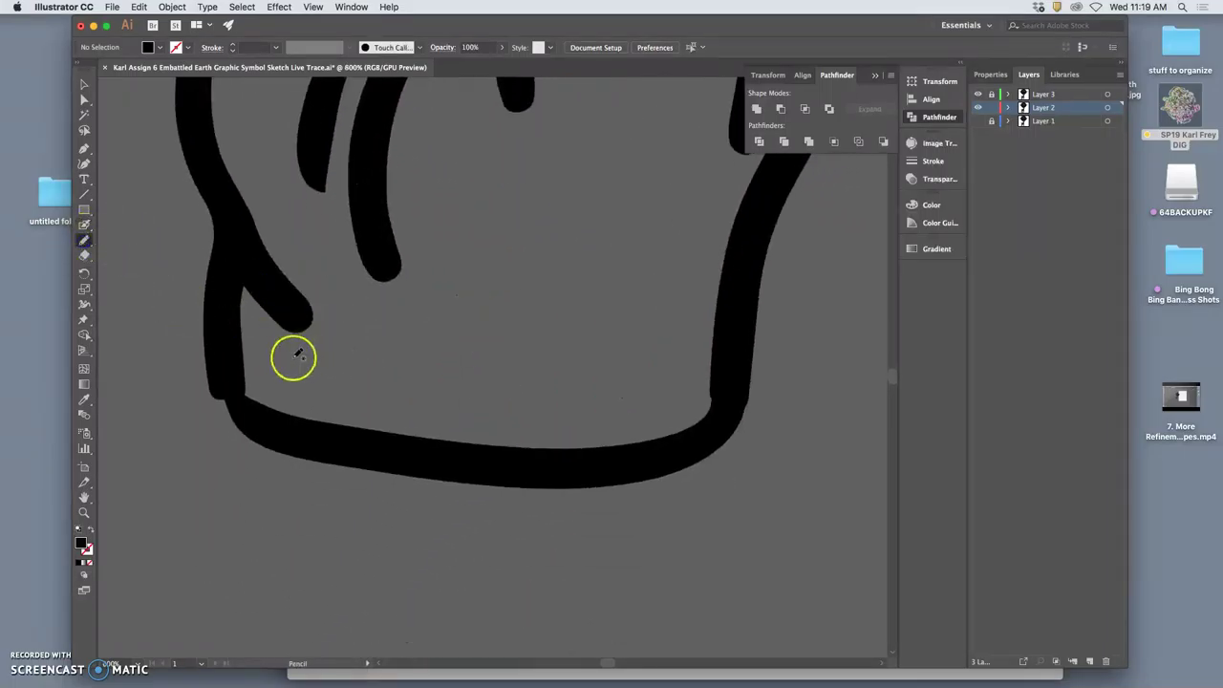
mouse_move(296, 353)
left_mouse_down()
mouse_move(259, 385)
mouse_move(235, 379)
mouse_move(265, 418)
left_mouse_up()
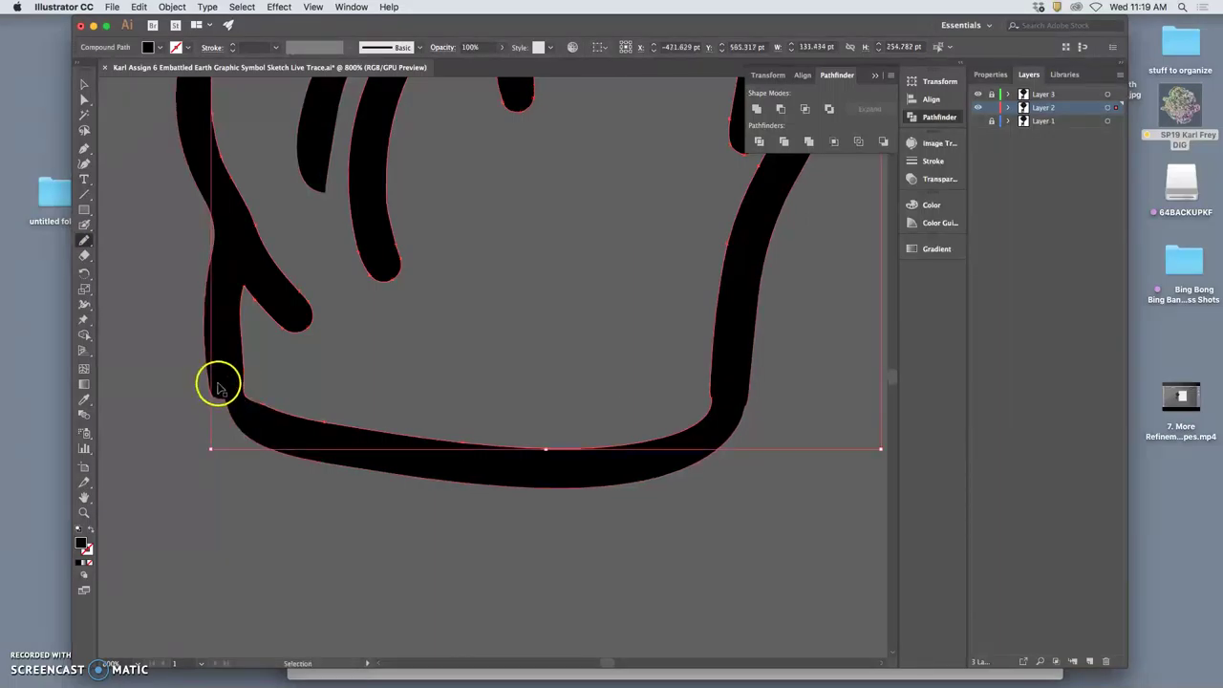
left_click(221, 384, "super")
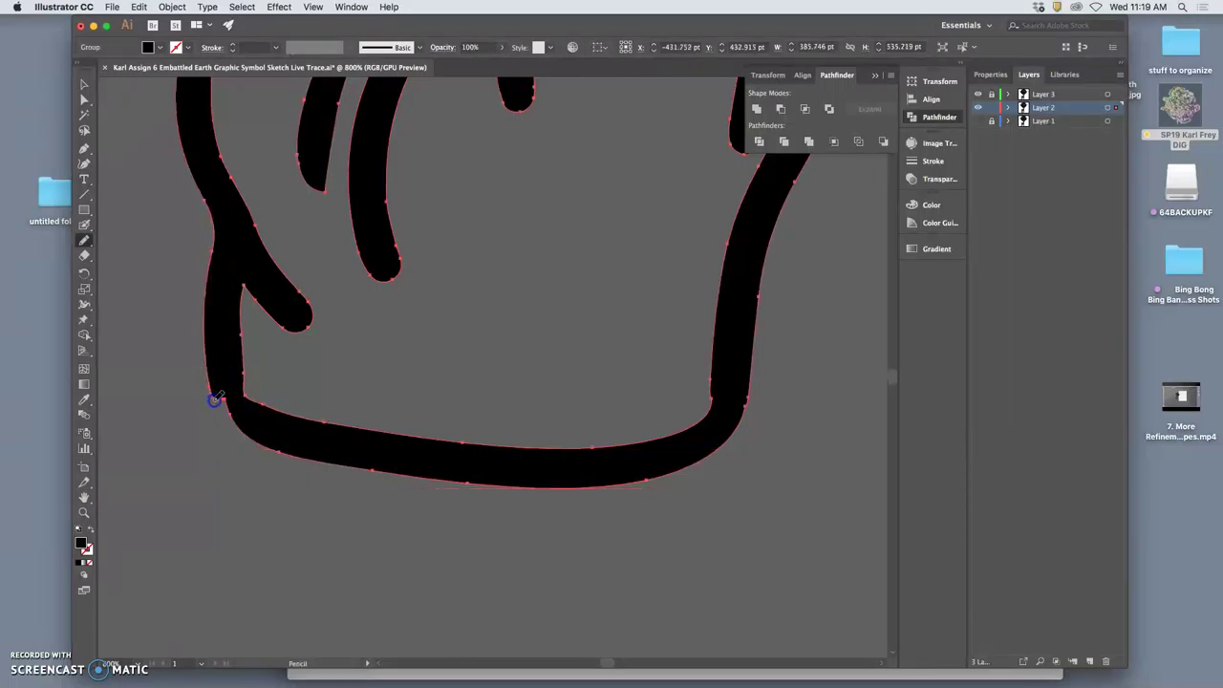
left_click_drag(242, 429, 272, 442)
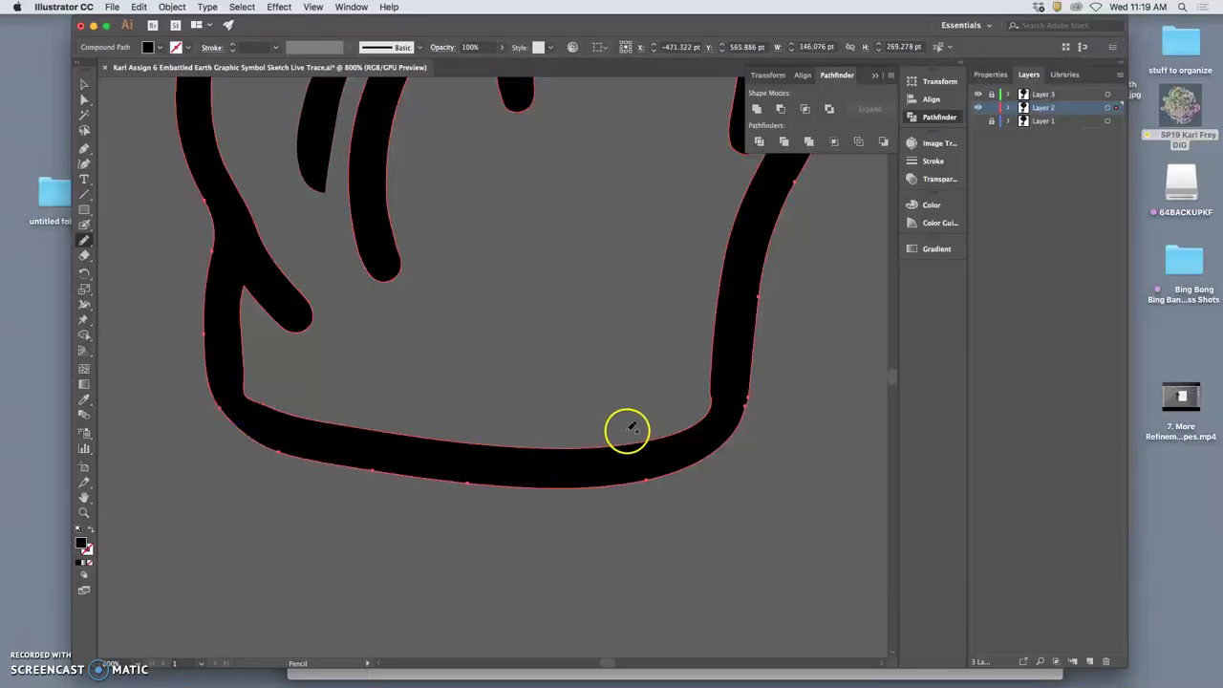
Smooth the inner and outer edges of the wrist's lower-right corner by redrawing them with the Pencil tool
left_click(724, 384, "super")
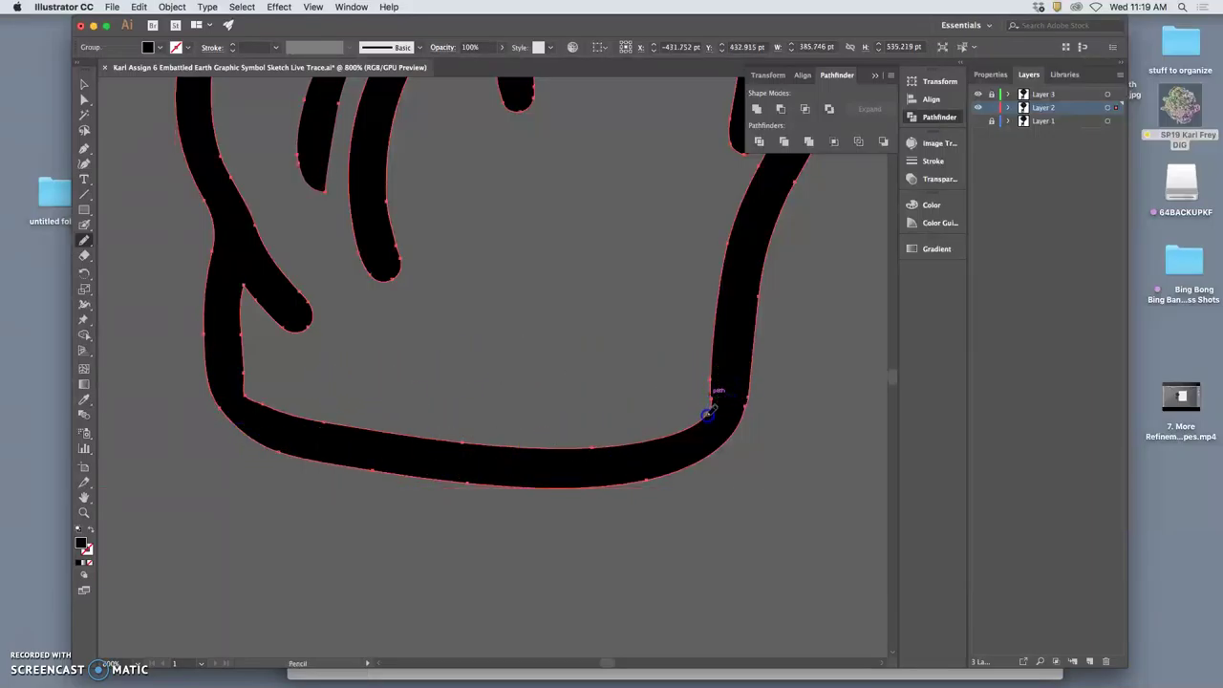
mouse_move(708, 414)
left_mouse_down()
mouse_move(639, 476)
mouse_move(703, 400)
mouse_move(751, 385)
mouse_move(722, 445)
left_mouse_up()
left_click(739, 389, "super")
left_click(739, 389, "super")
Try to redraw the outer left edge of the wrist with the Pencil tool, and deselect the artwork
left_click_drag(220, 352, 214, 241)
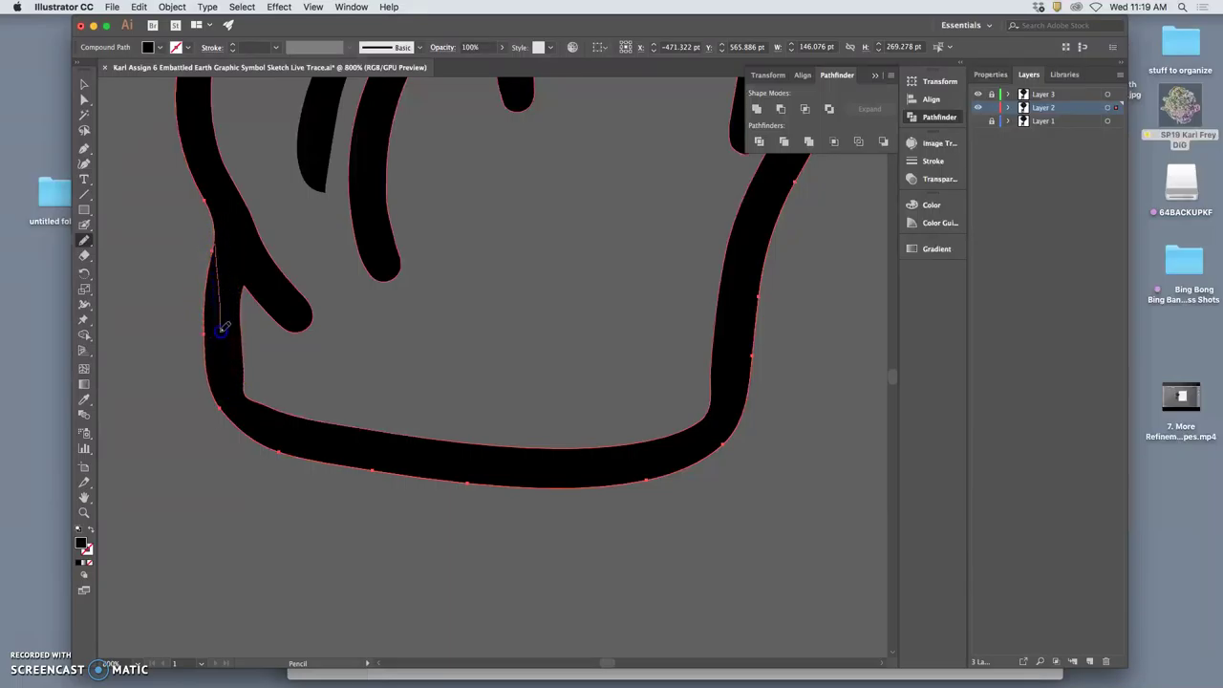
left_click_drag(225, 407, 285, 459)
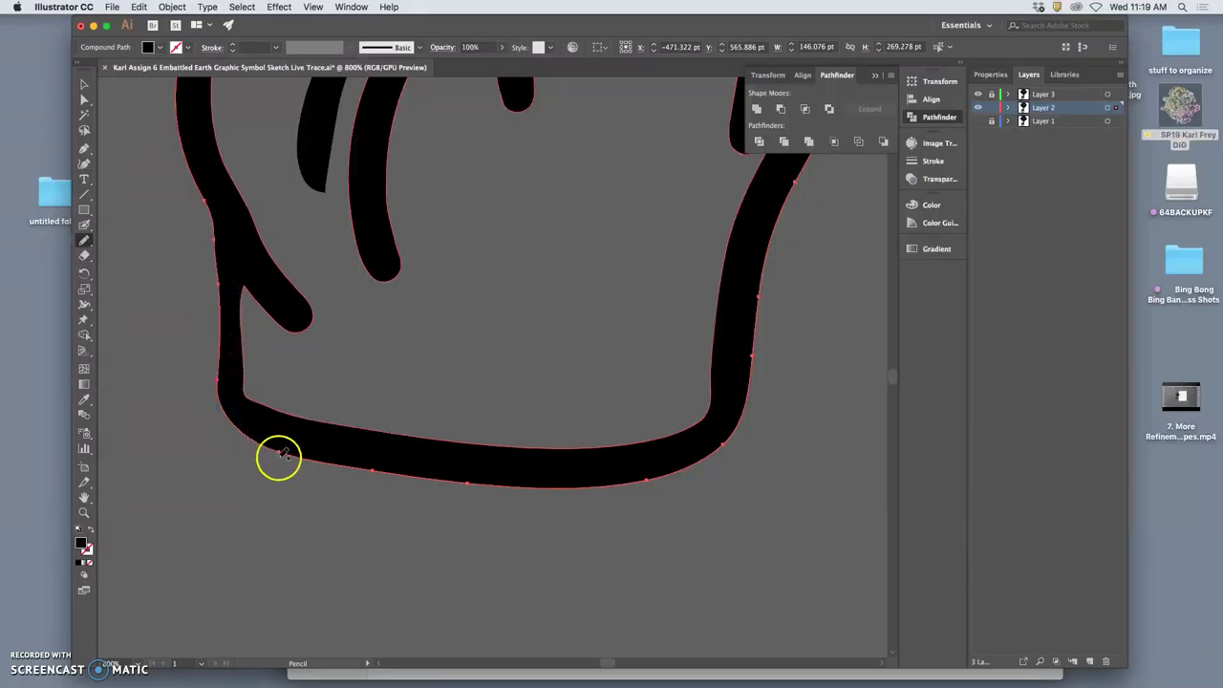
left_click(309, 505, "super")
Select all the artwork on Layer 2 and activate the Live Paint Bucket
key("super+minus")
key("super+minus")
key("super+minus")
key("super+minus")
key("super+minus")
key("super+minus")
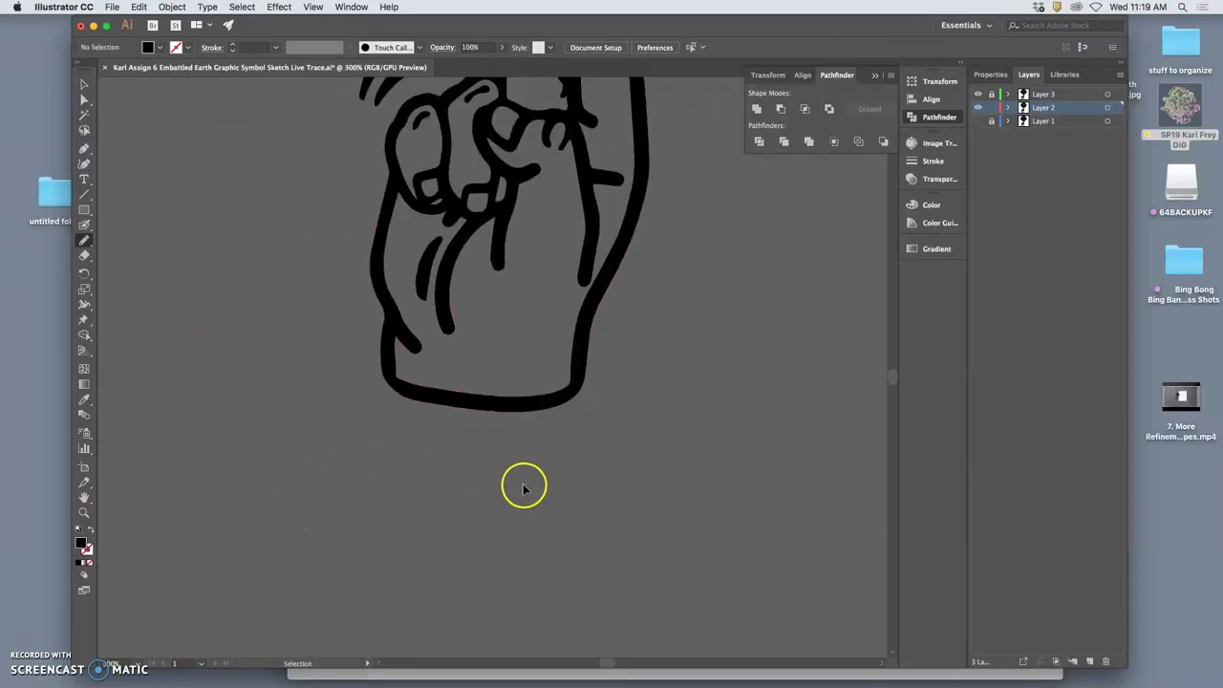
key("super+minus")
key("super+minus")
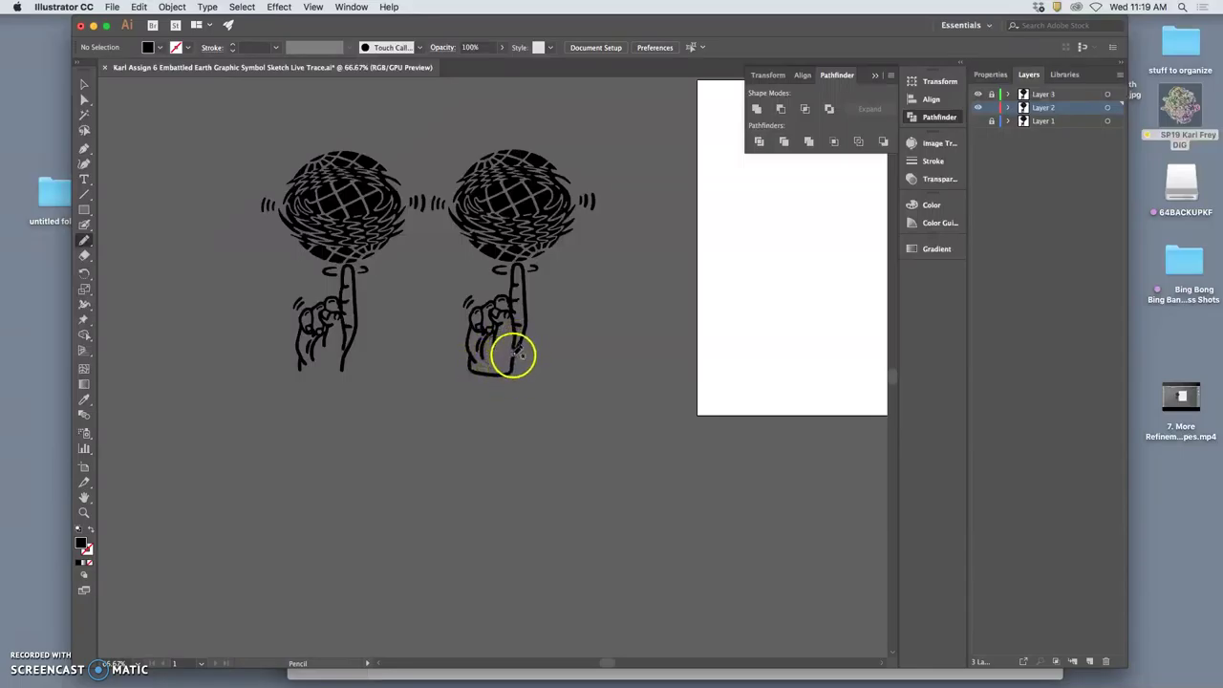
scroll(521, 368, "up", 4)
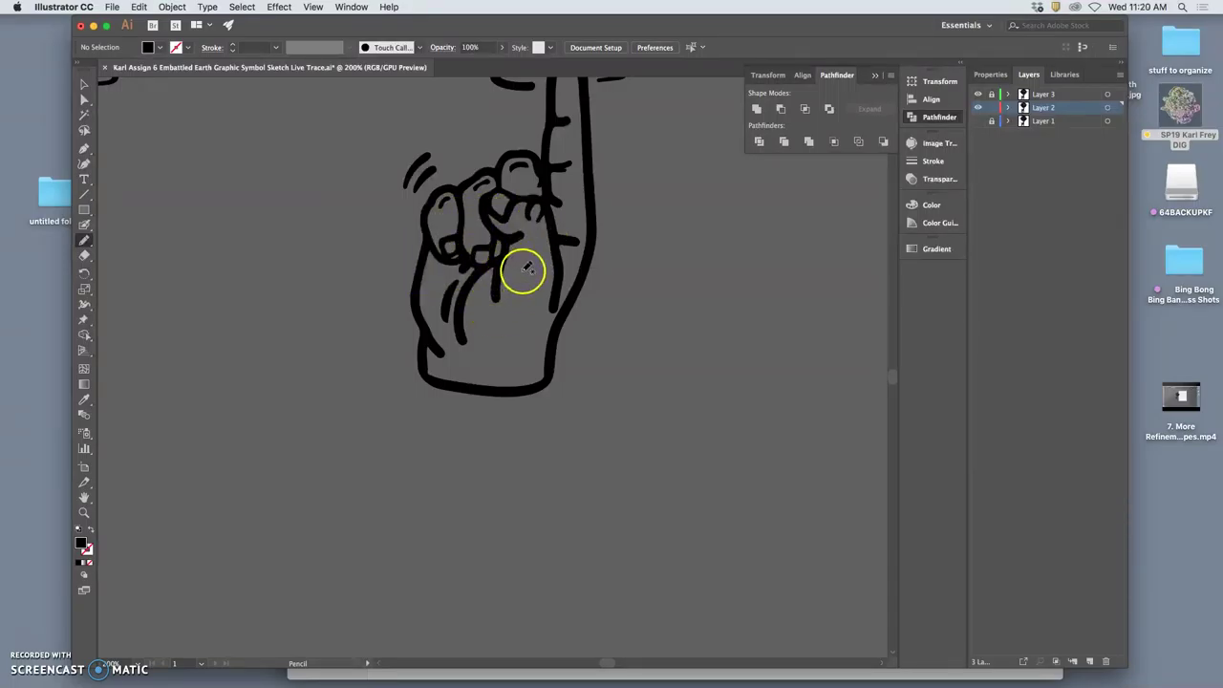
key("super+minus")
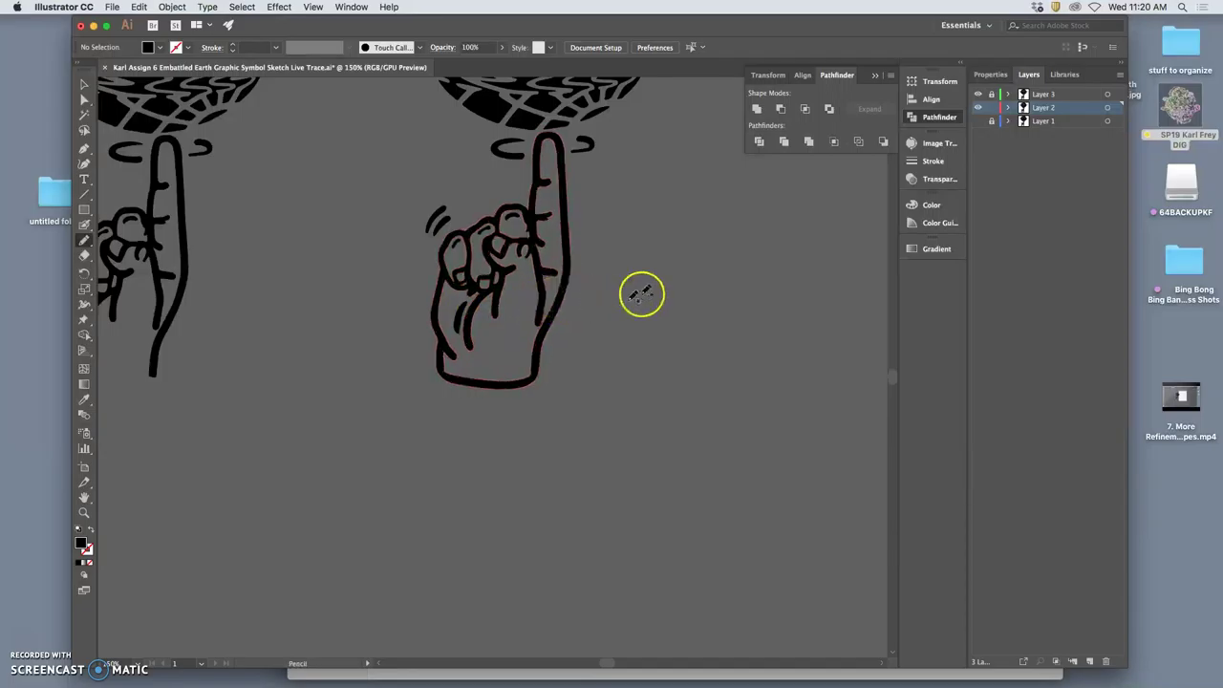
left_click(1108, 107)
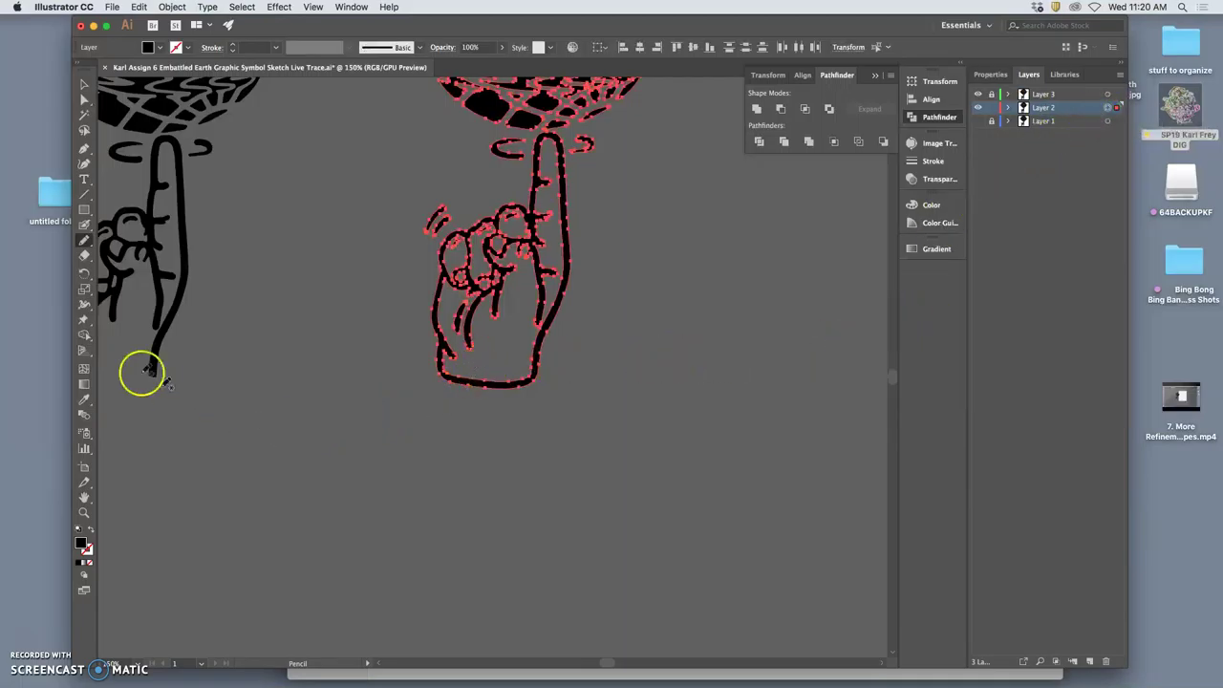
left_click(84, 339)
left_click_drag(84, 339, 162, 356)
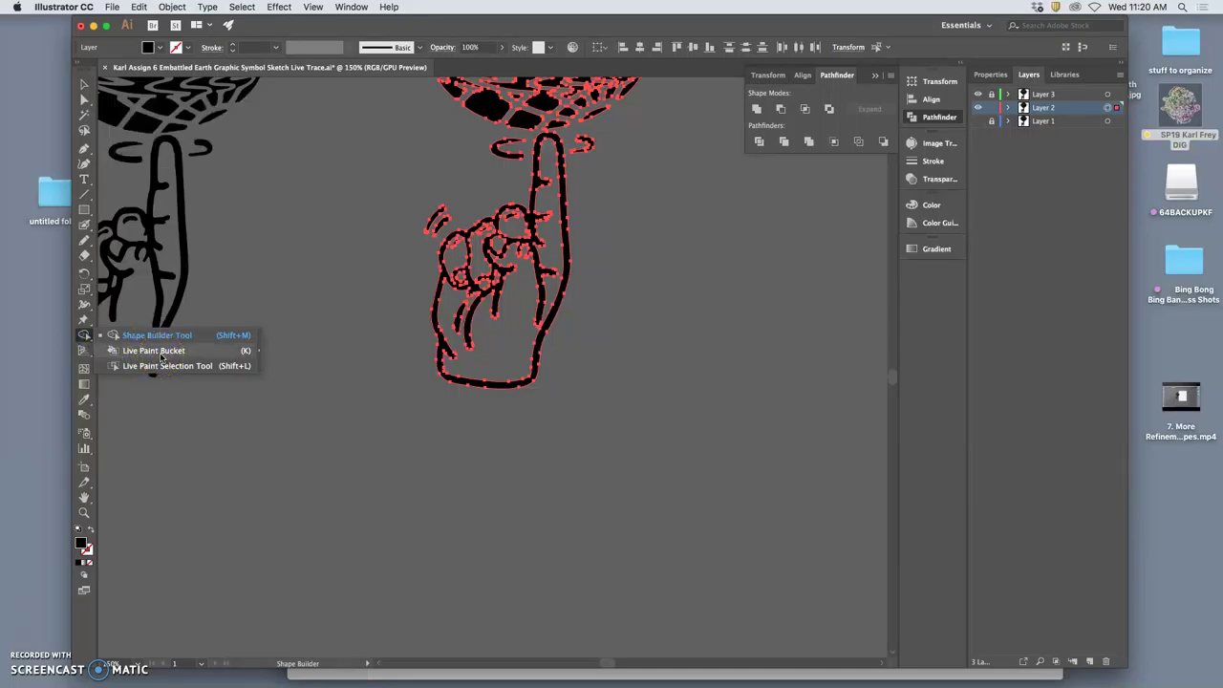
left_click(161, 356)
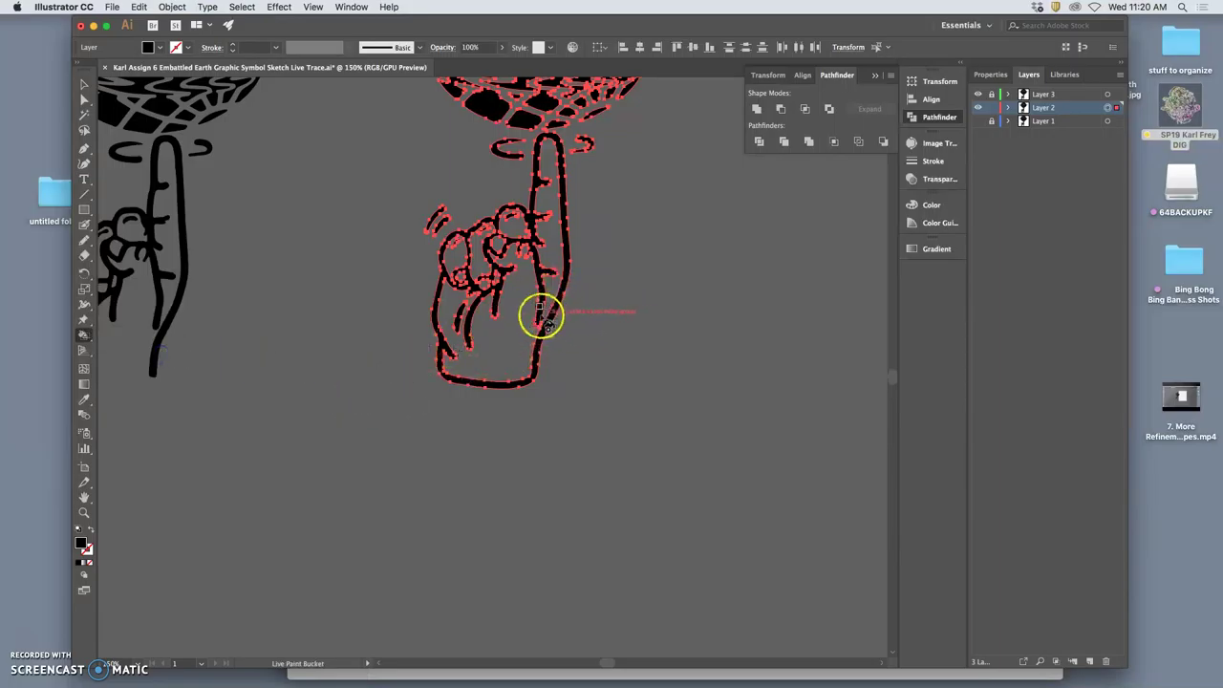
Make the Layer 2 artwork a Live Paint group and fill the curled finger beside the index finger, the index finger and the palm black
key("super+equal")
key("super+equal")
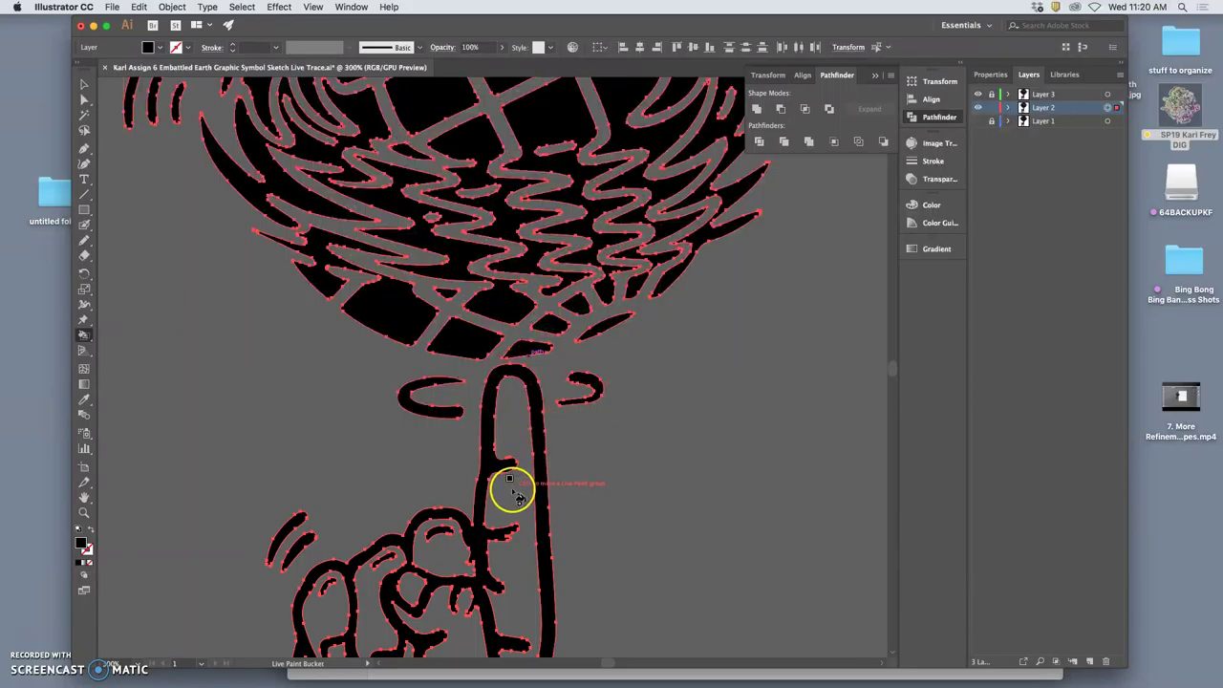
scroll(512, 487, "down", 8)
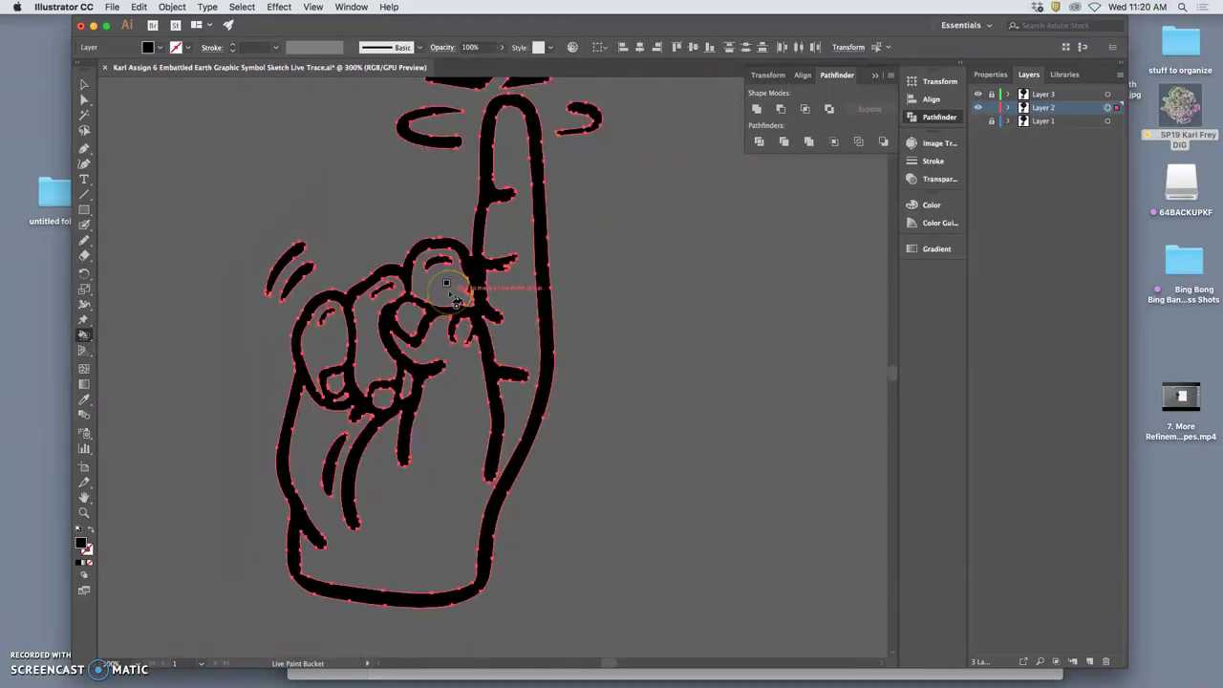
left_click(446, 283)
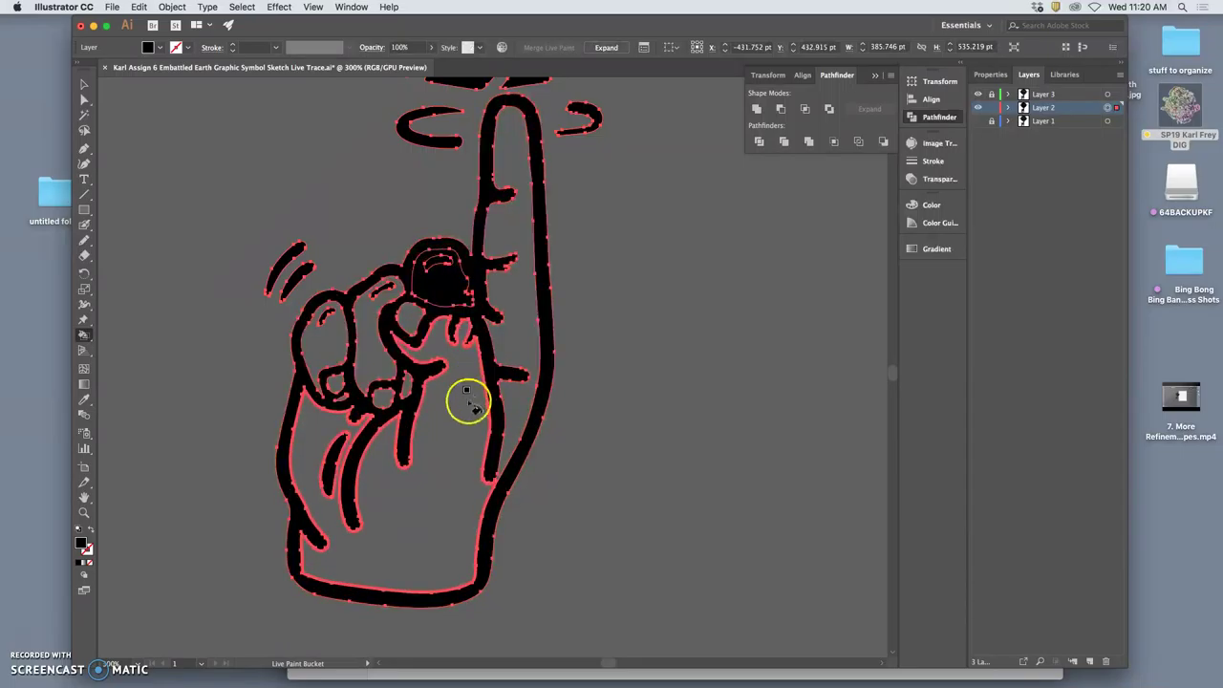
left_click(524, 306)
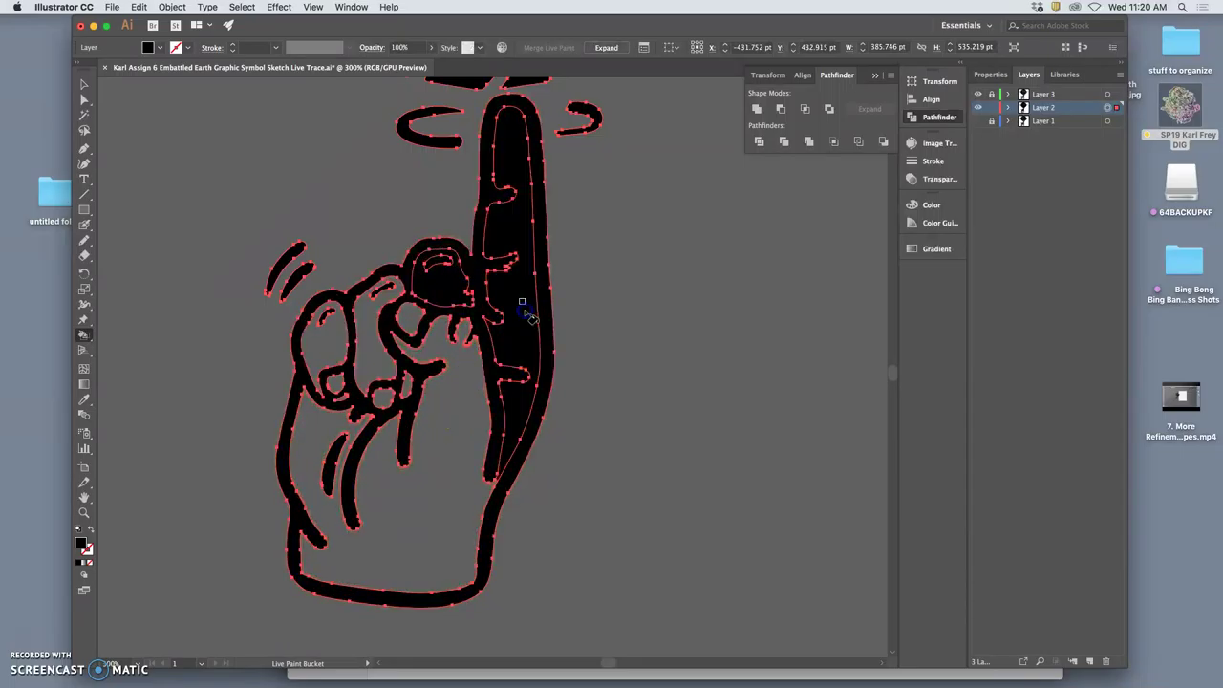
left_click(467, 388)
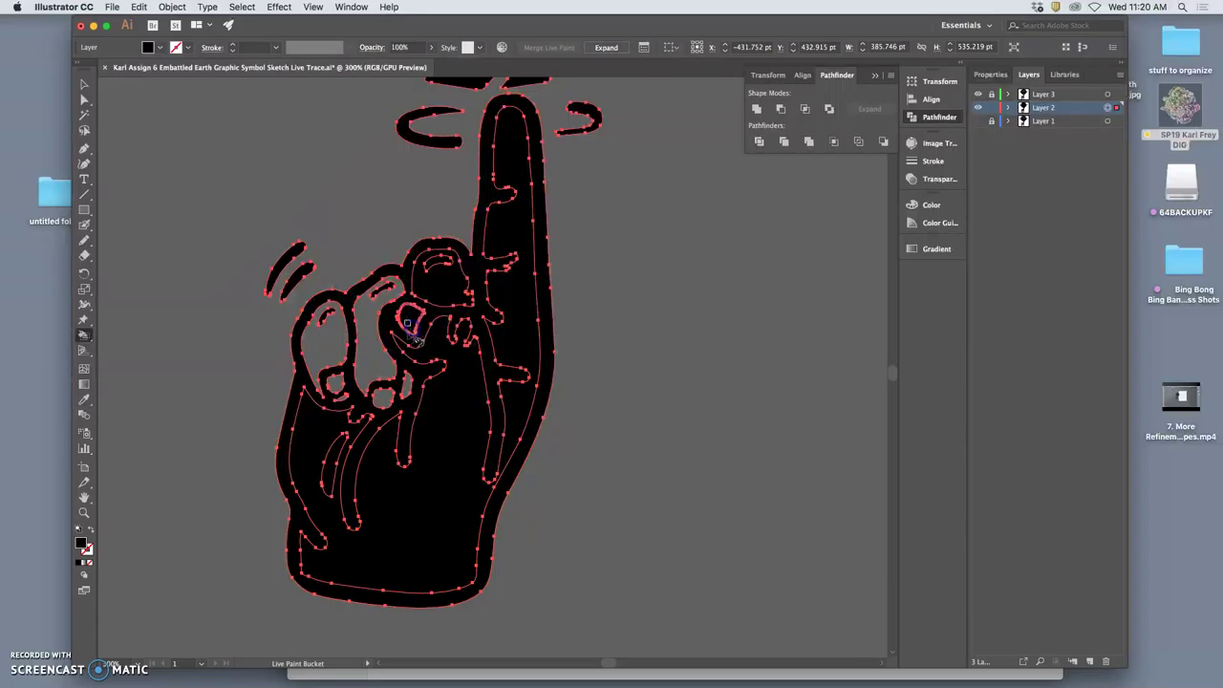
Fill the remaining curled fingers, fingernails and small gaps of the hand black with the Live Paint Bucket
left_click(369, 347)
left_click(328, 350)
left_click(337, 387)
left_click(382, 390)
left_click(408, 386)
left_click(342, 394)
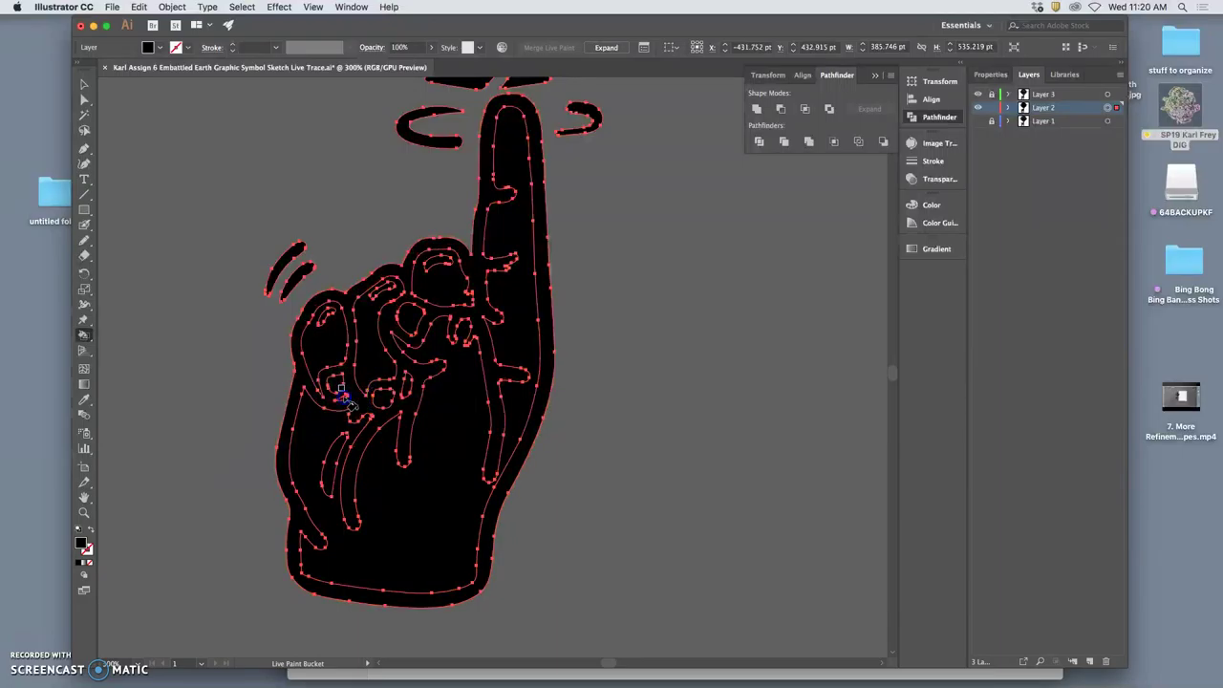
Expand the Live Paint group under Layer 2 in the layer list and look through the paths it contains
left_click(1024, 123)
scroll(1080, 287, "down", 2)
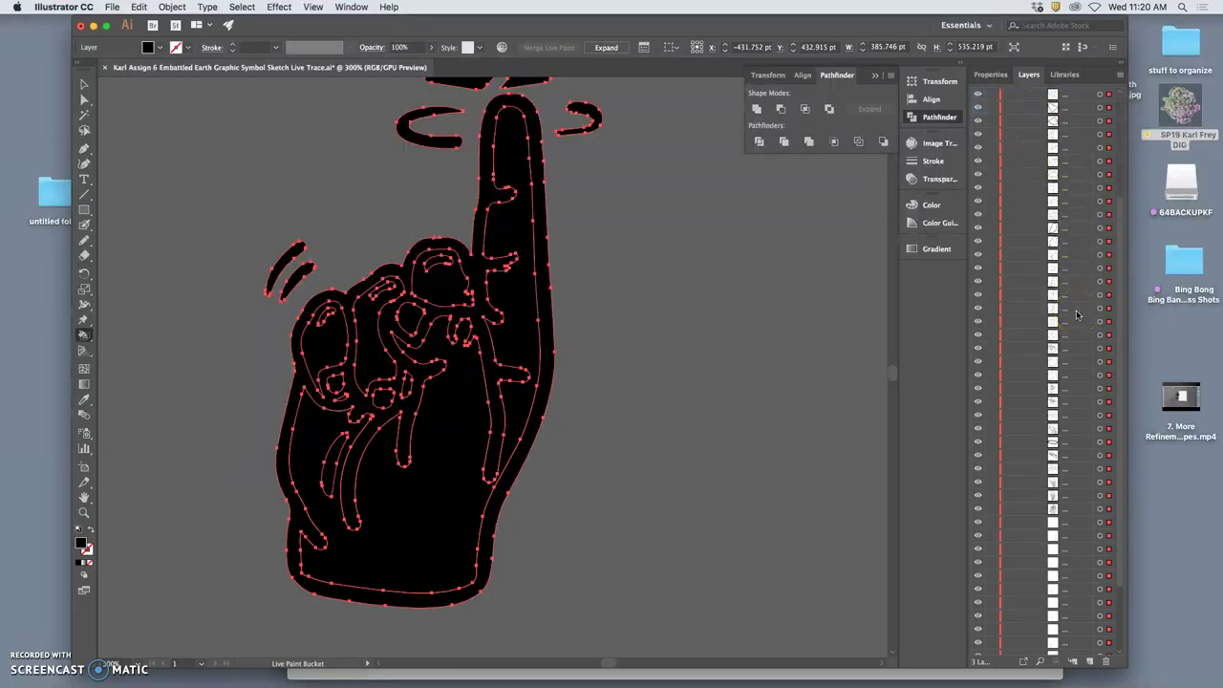
scroll(1078, 316, "down", 3)
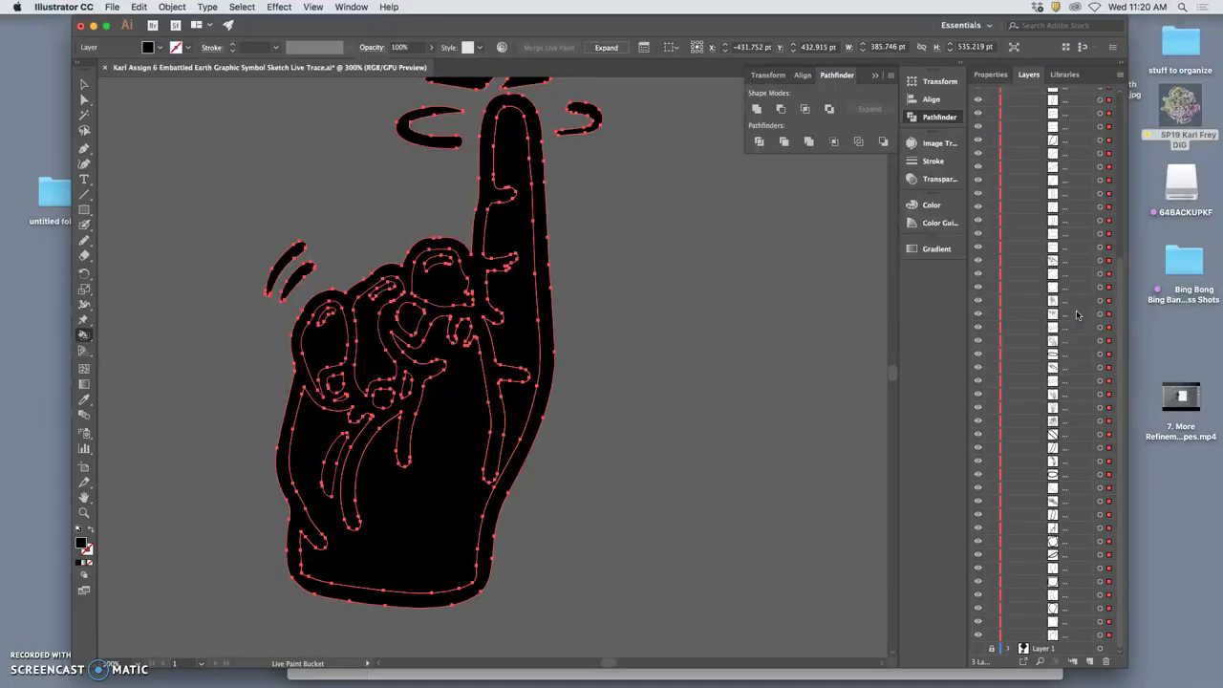
scroll(1077, 316, "up", 5)
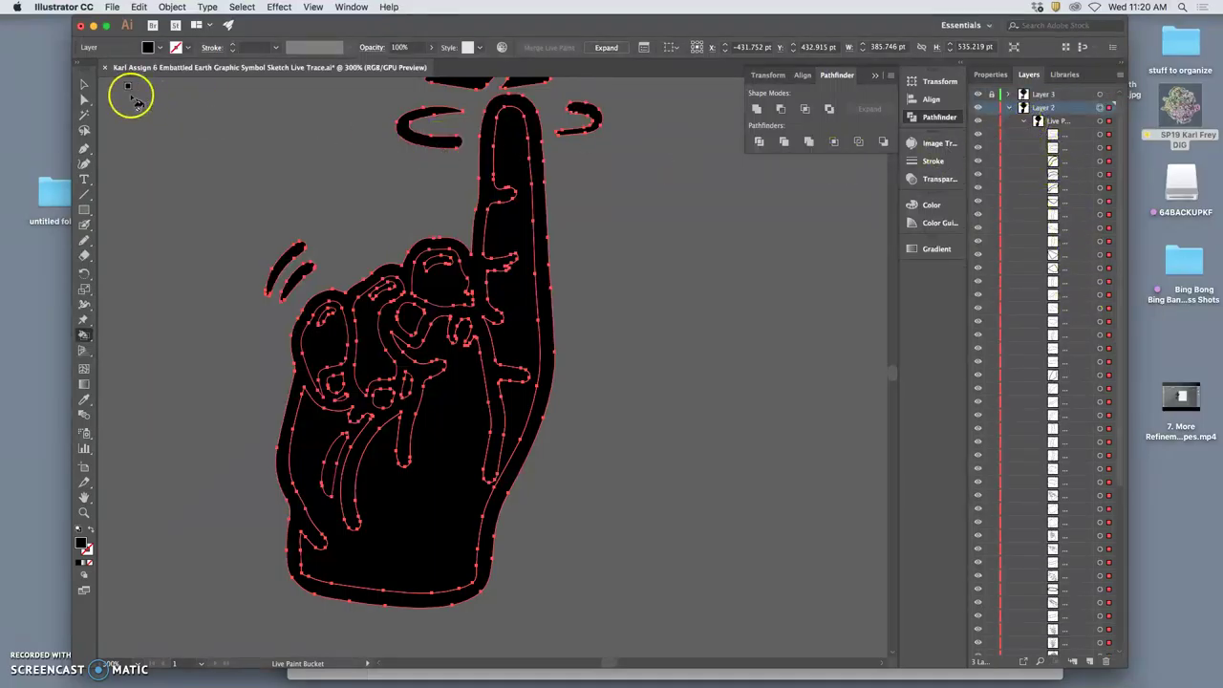
Deselect everything and select the solid black hand with Direct Selection to examine its outline and anchor points
left_click(84, 99)
left_click(169, 124)
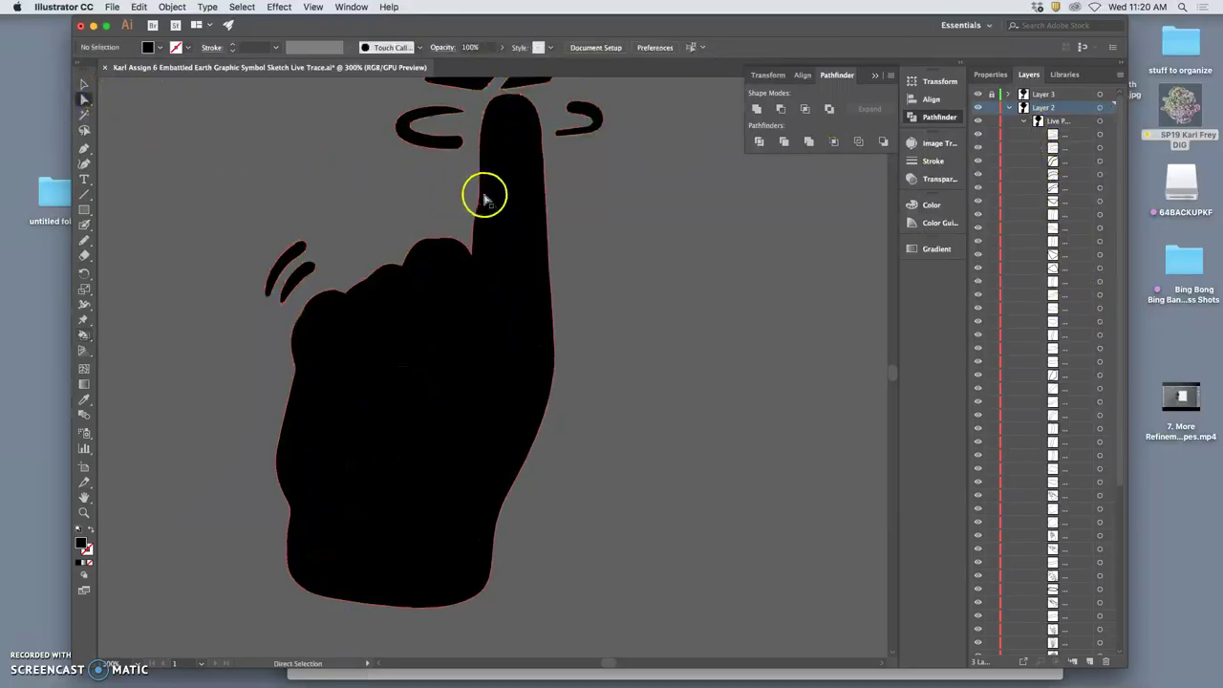
left_click(486, 199)
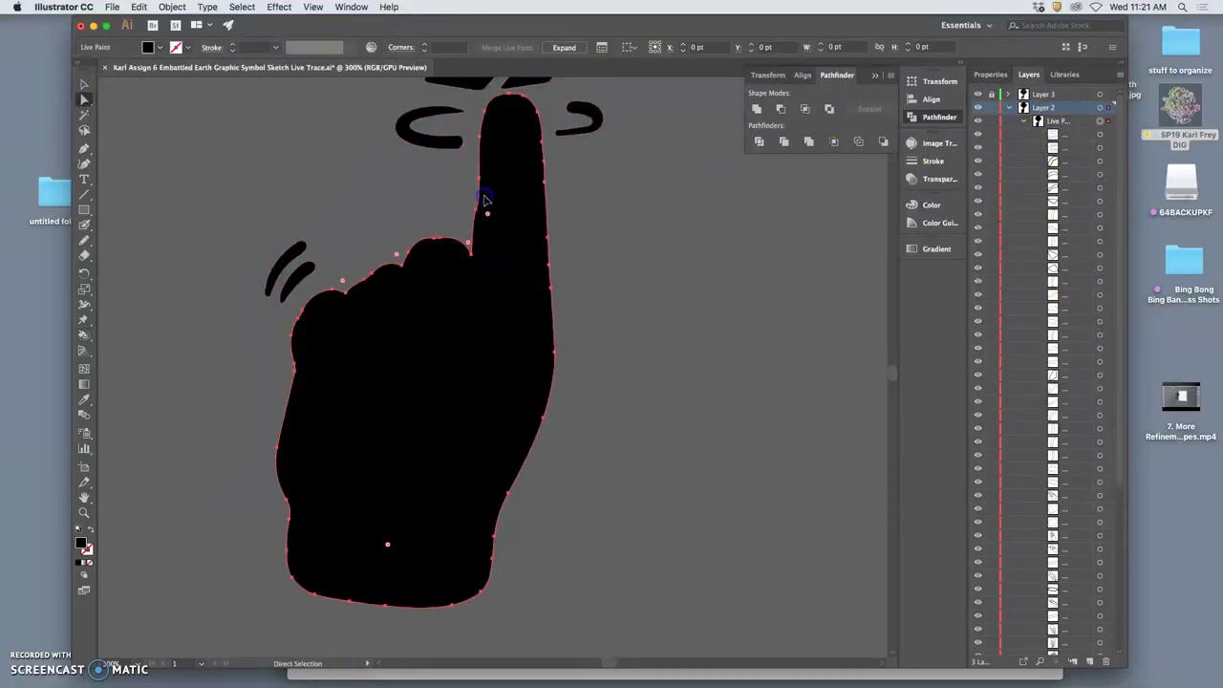
Delete the solid black silhouette covering the Layer 2 hand and compare the detailed filled hand with the line version
key("Delete")
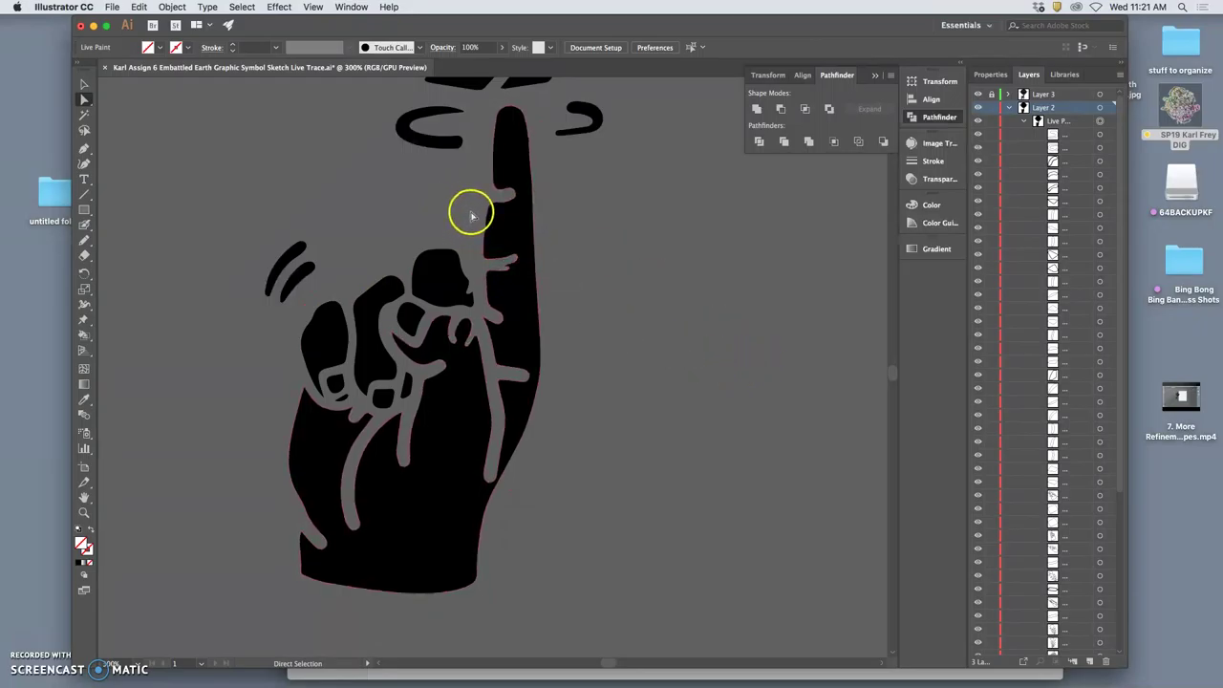
key("super+z")
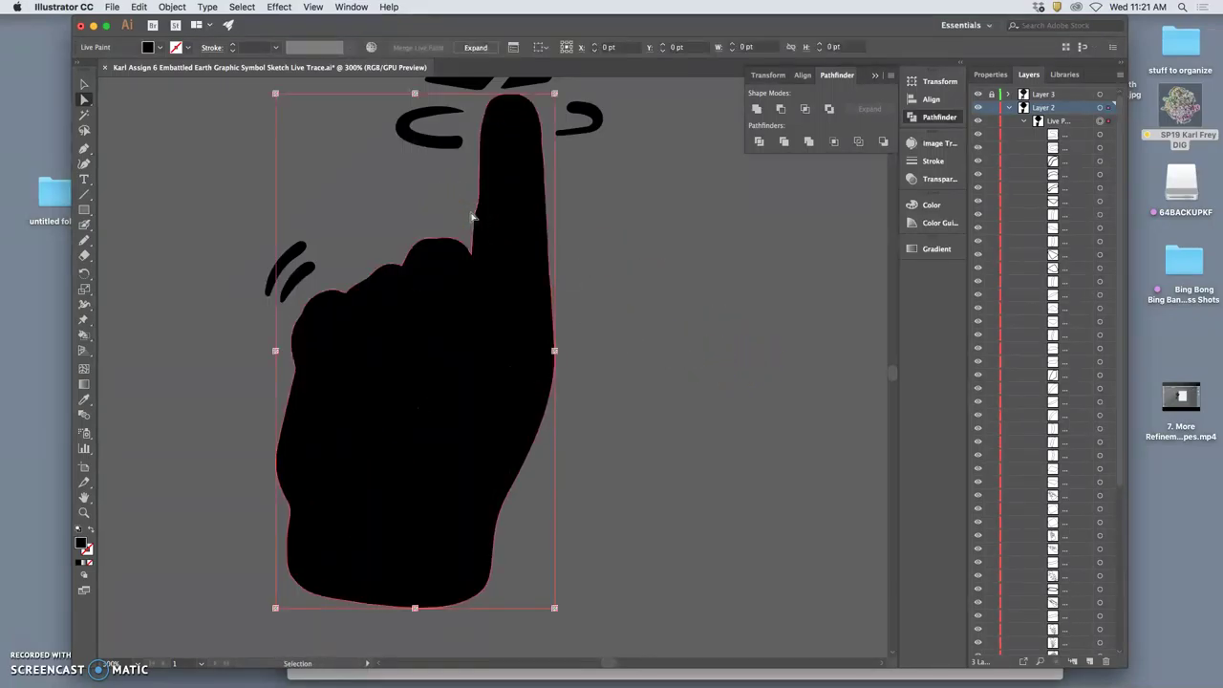
left_click(483, 213)
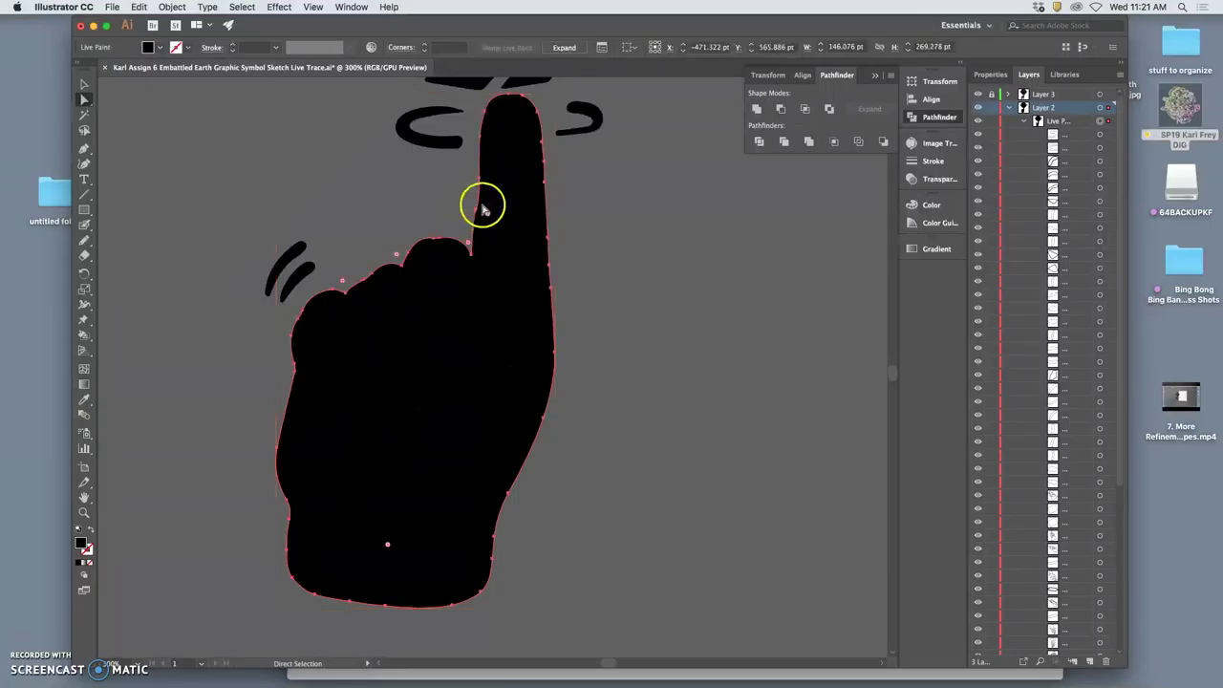
key("Delete")
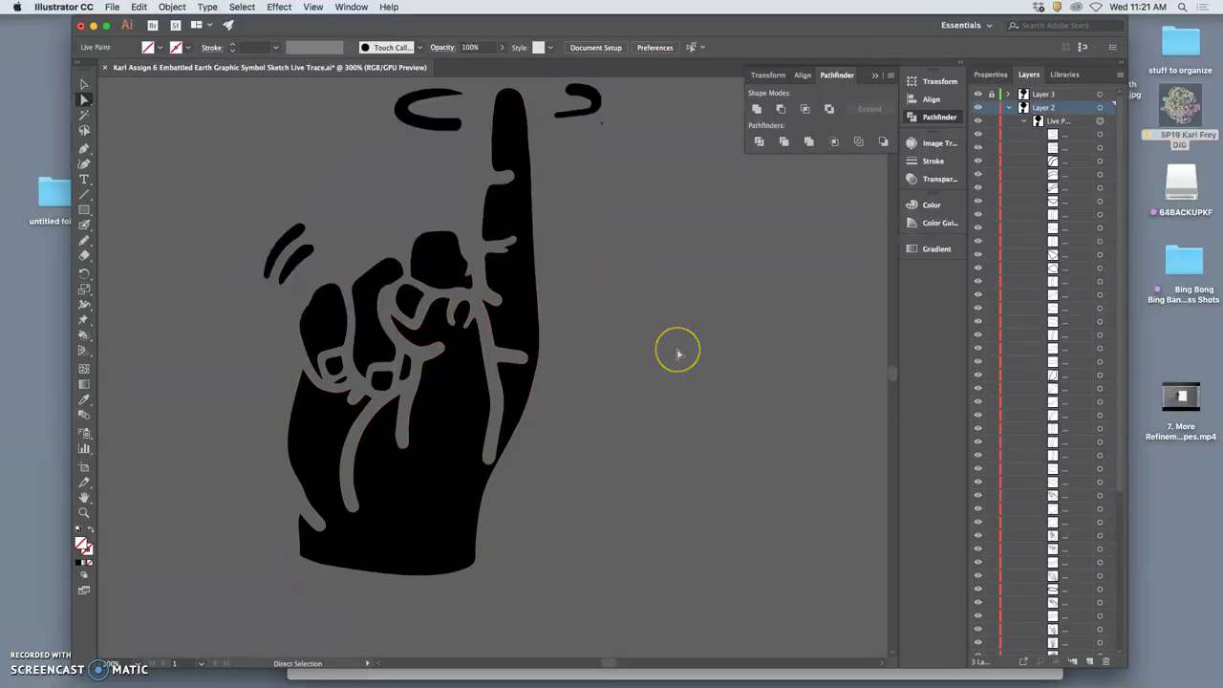
key("super+minus")
key("super+minus")
key("super+minus")
key("super+minus")
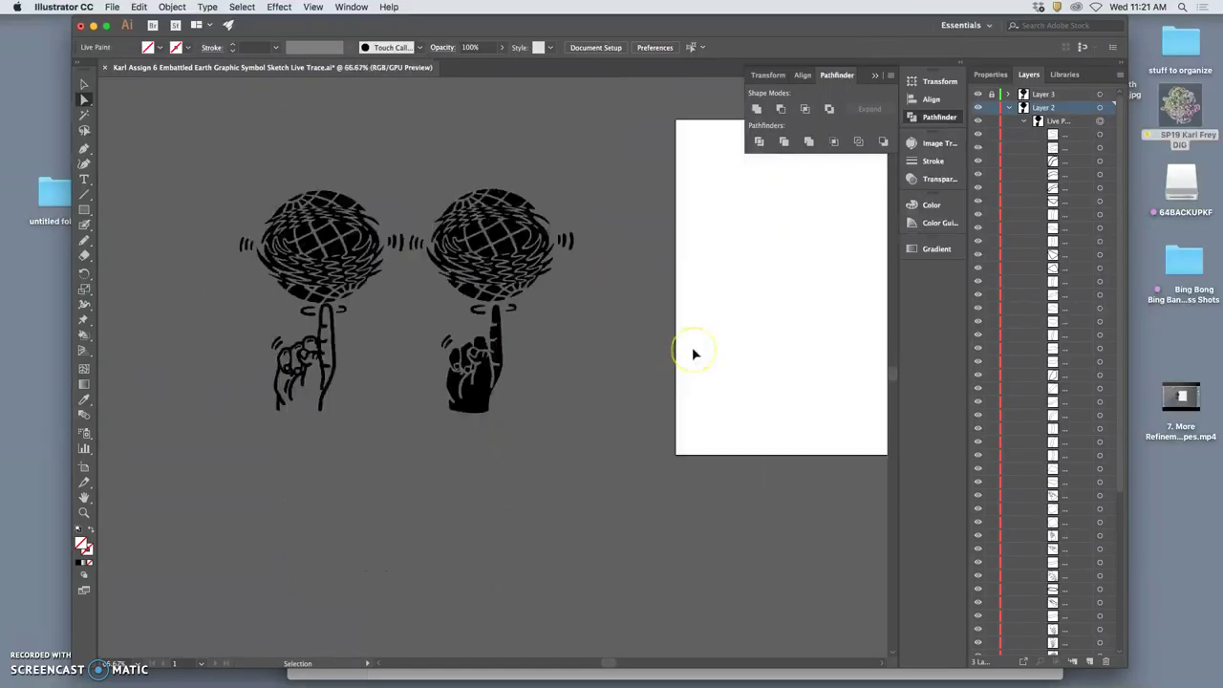
key("a")
key("super+minus")
key("super+minus")
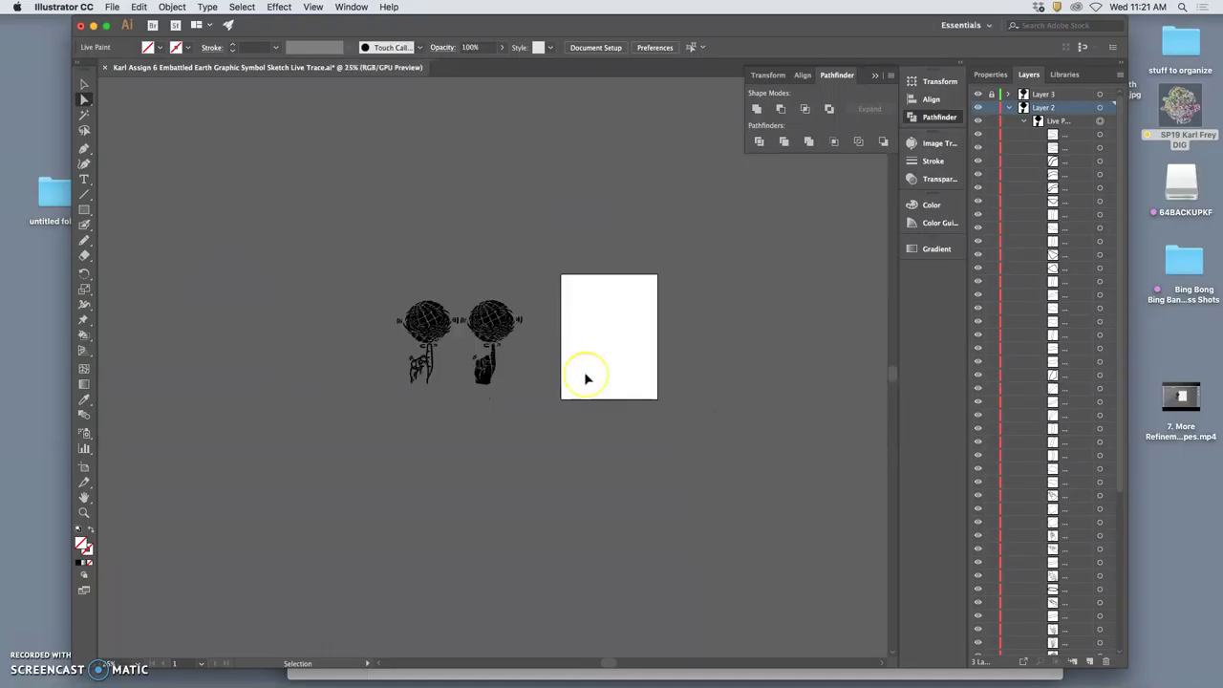
Widen the black palm-and-index-finger shape, rotate it slightly counterclockwise, and enlarge it to about 138 × 261 pt
key("super+equal")
key("super+equal")
key("super+equal")
key("super+equal")
scroll(564, 368, "left", 3)
scroll(552, 364, "left", 2)
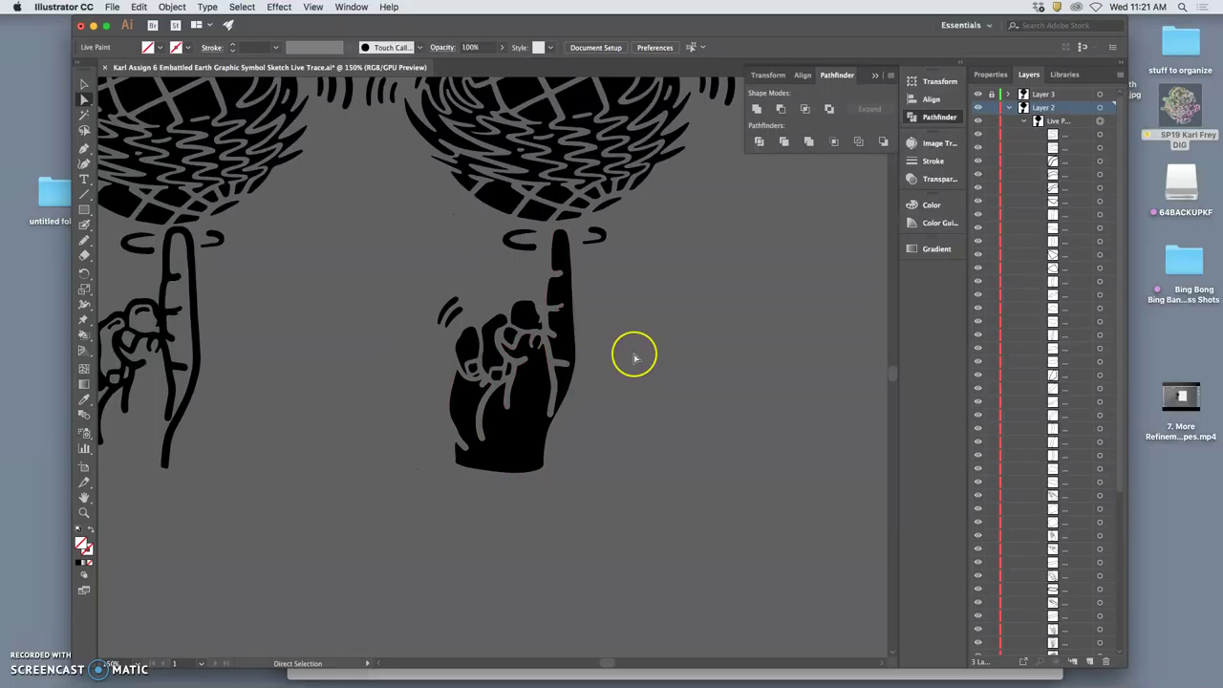
left_click(534, 447)
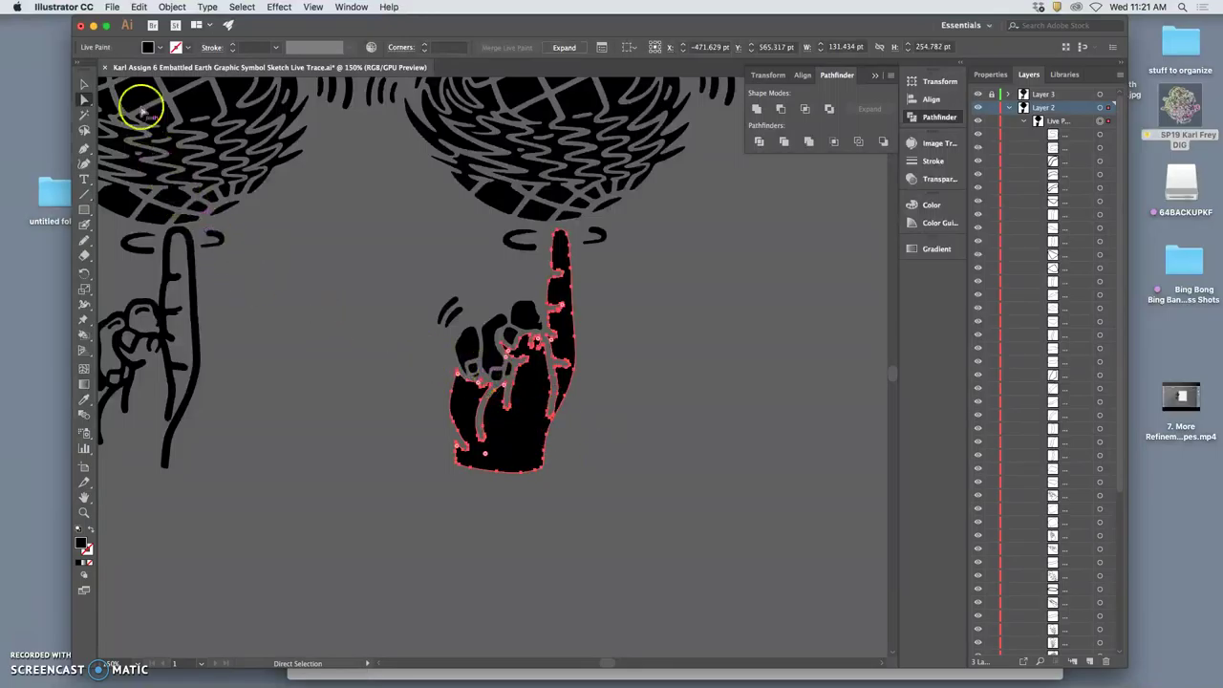
left_click(85, 84)
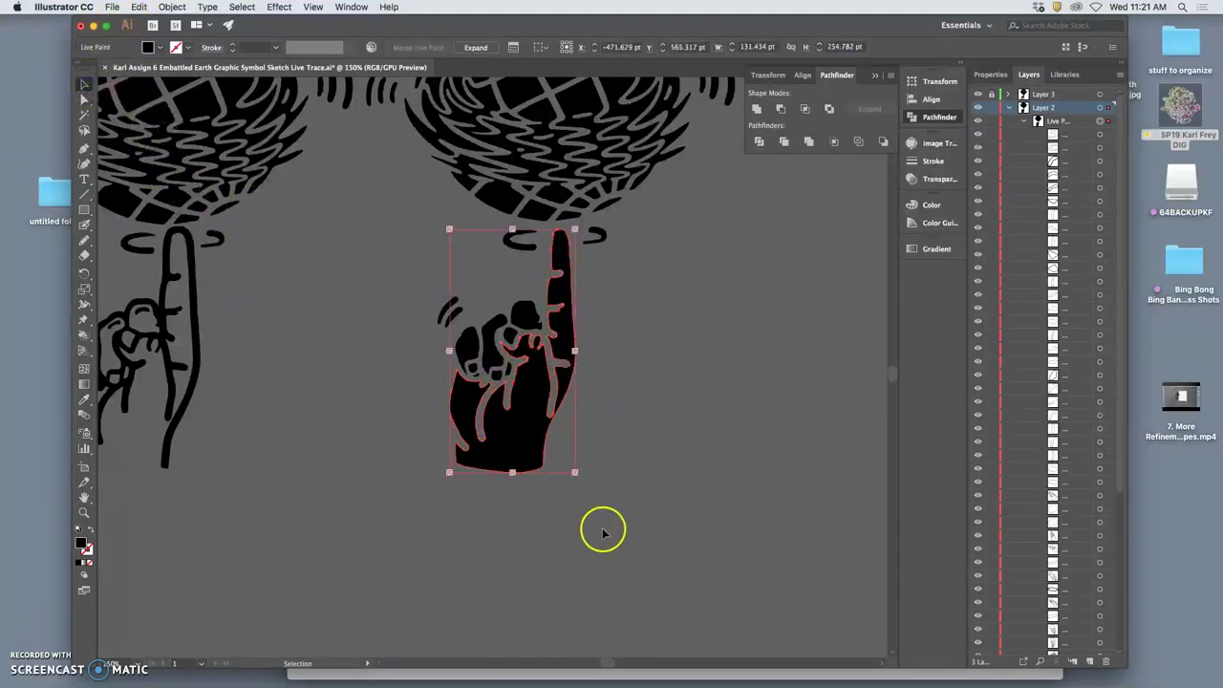
left_click_drag(574, 472, 580, 472)
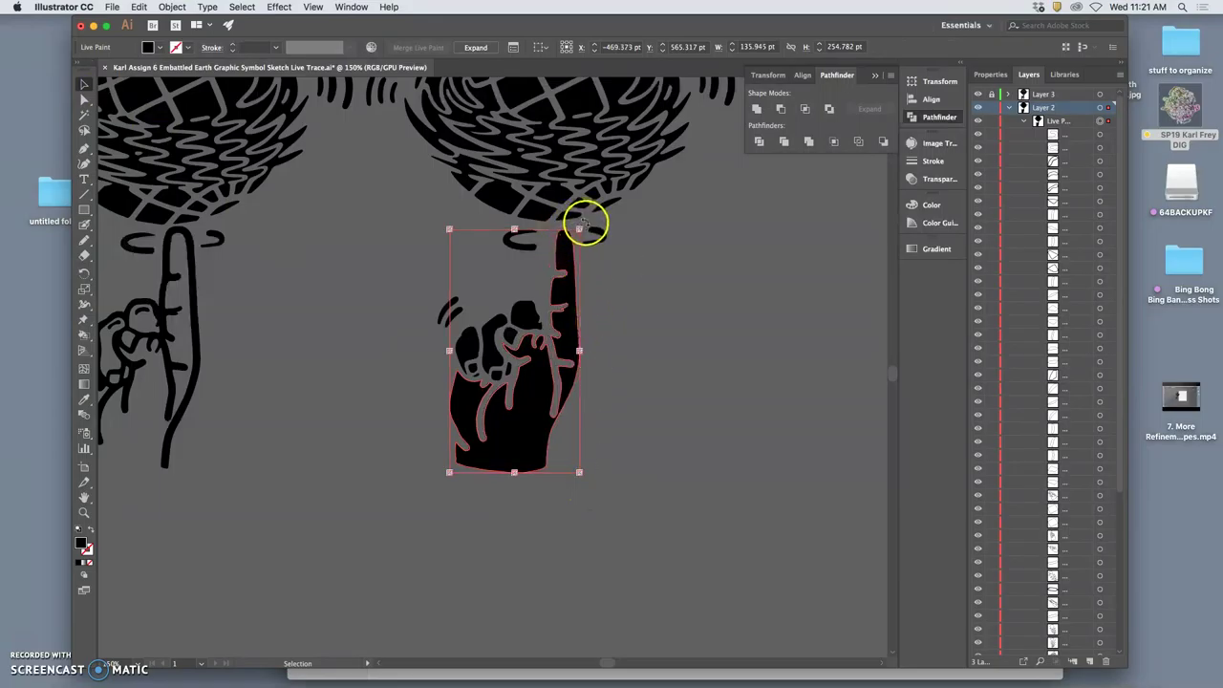
left_click_drag(579, 227, 582, 220)
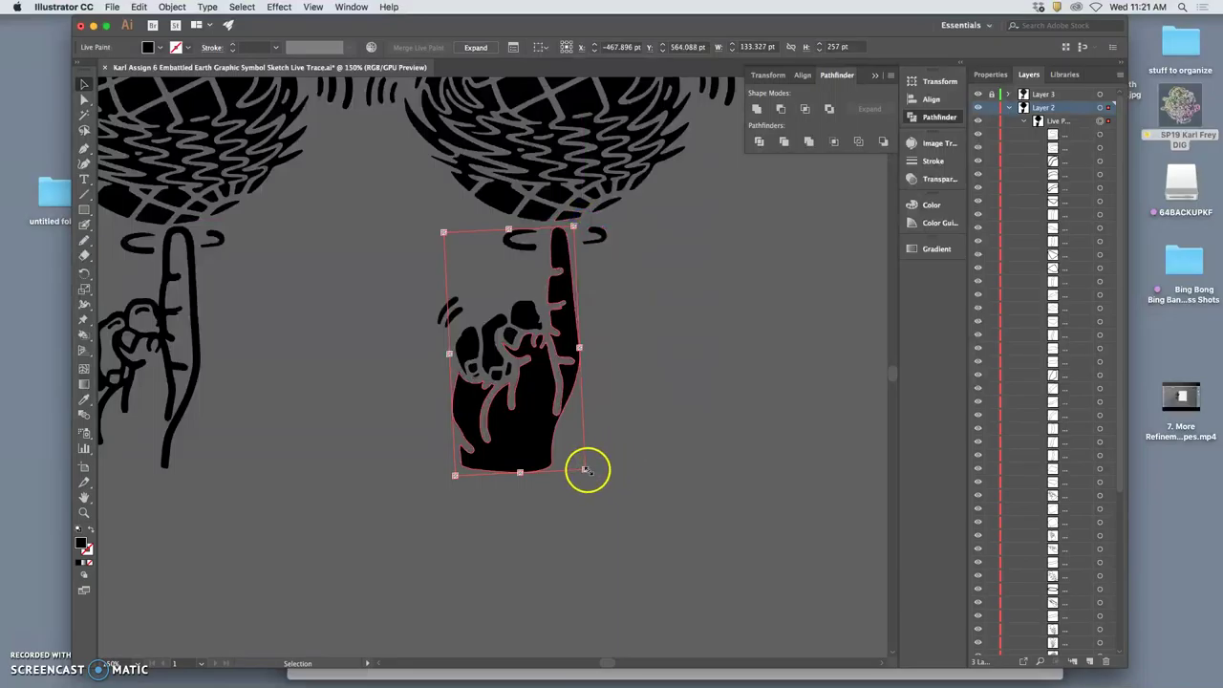
left_click_drag(586, 468, 589, 472)
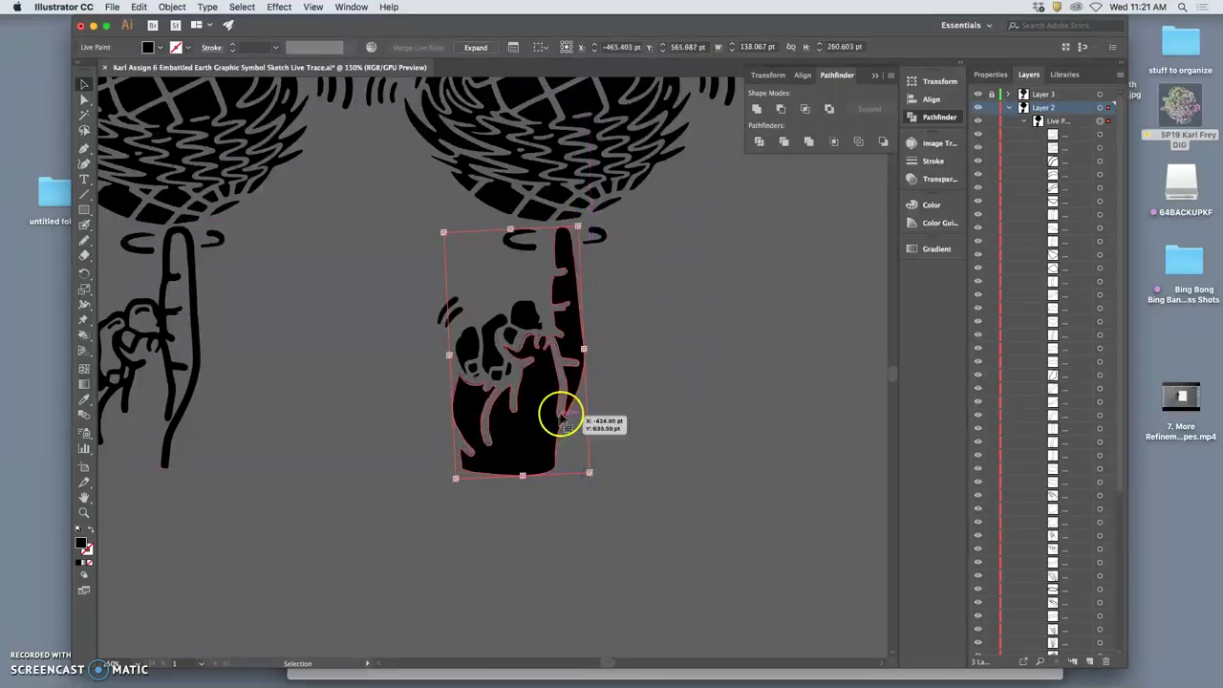
left_click(625, 381)
Examine the resized filled hand beneath its globe against the line version, including the index finger close up
scroll(671, 382, "up", 5)
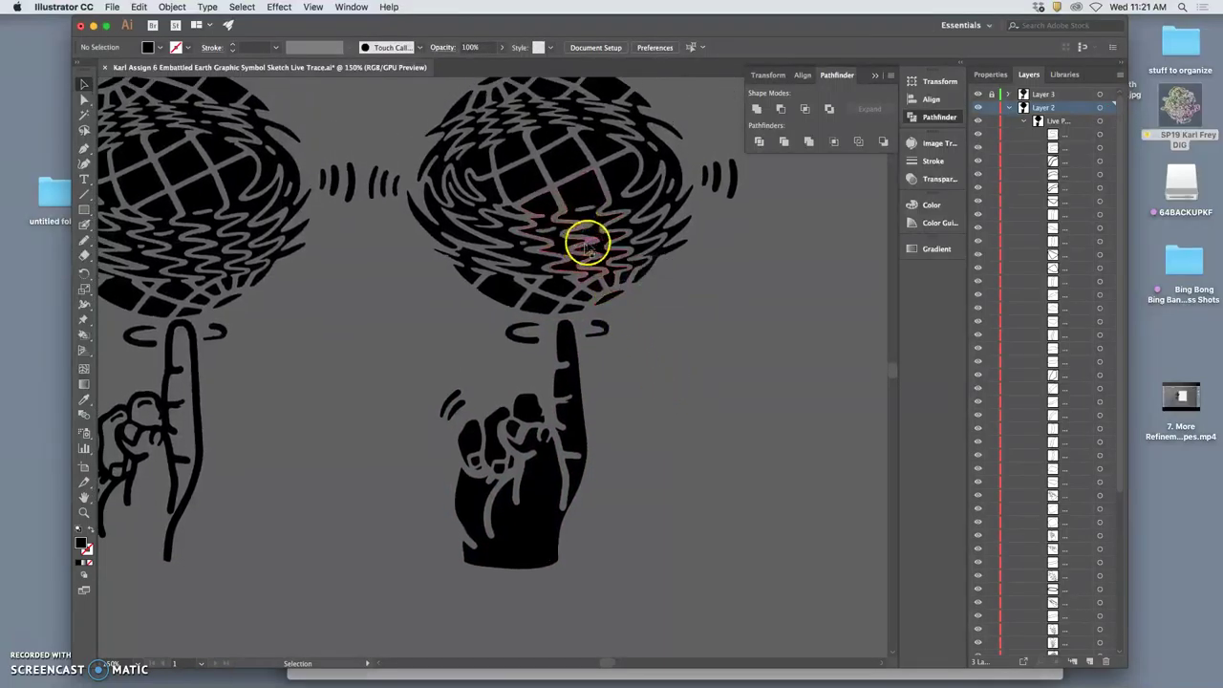
scroll(584, 237, "left", 5)
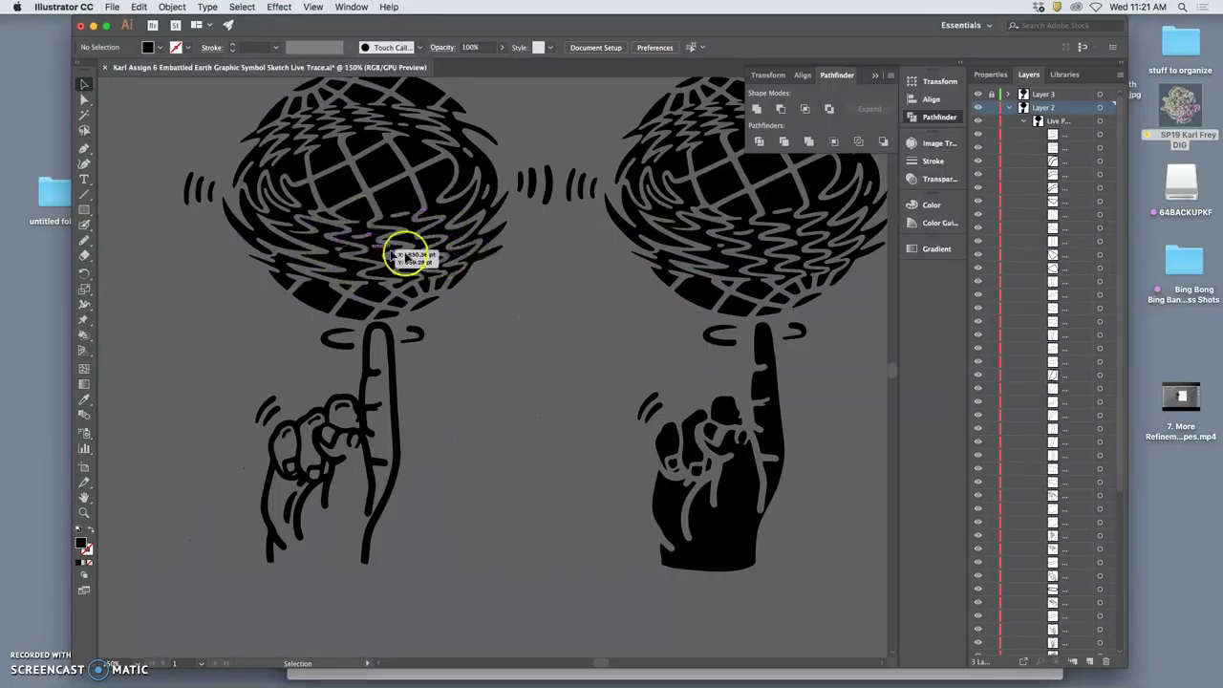
scroll(546, 277, "right", 8)
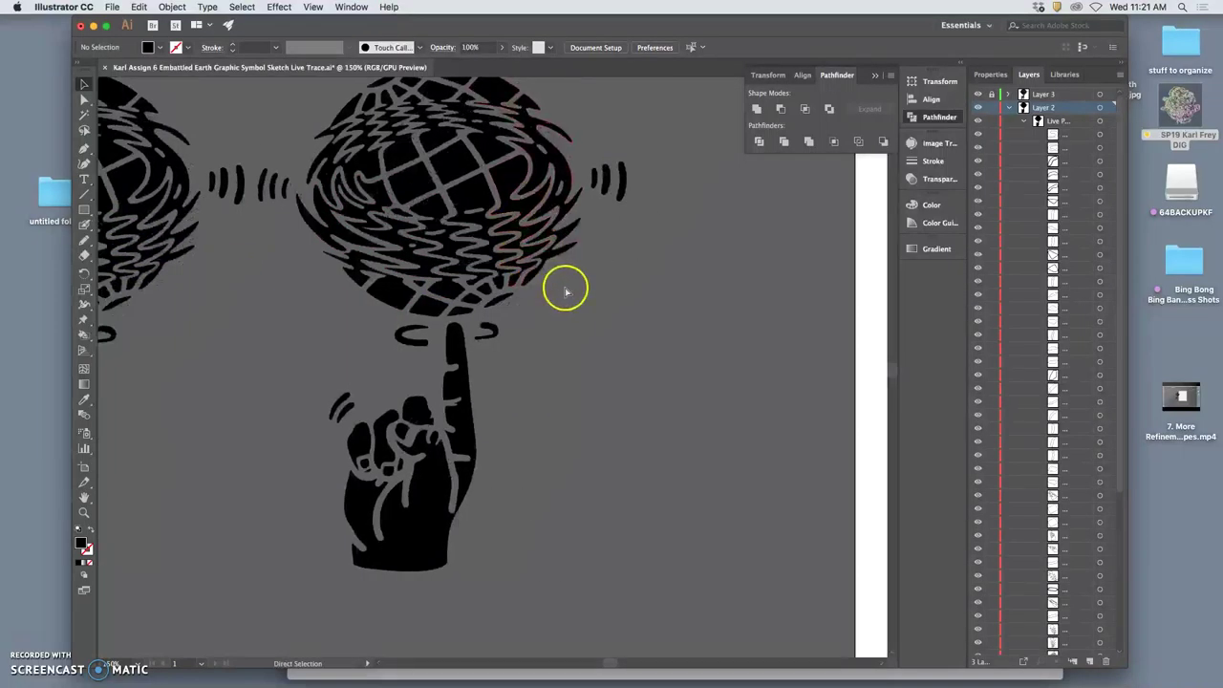
key("super+minus")
key("super+minus")
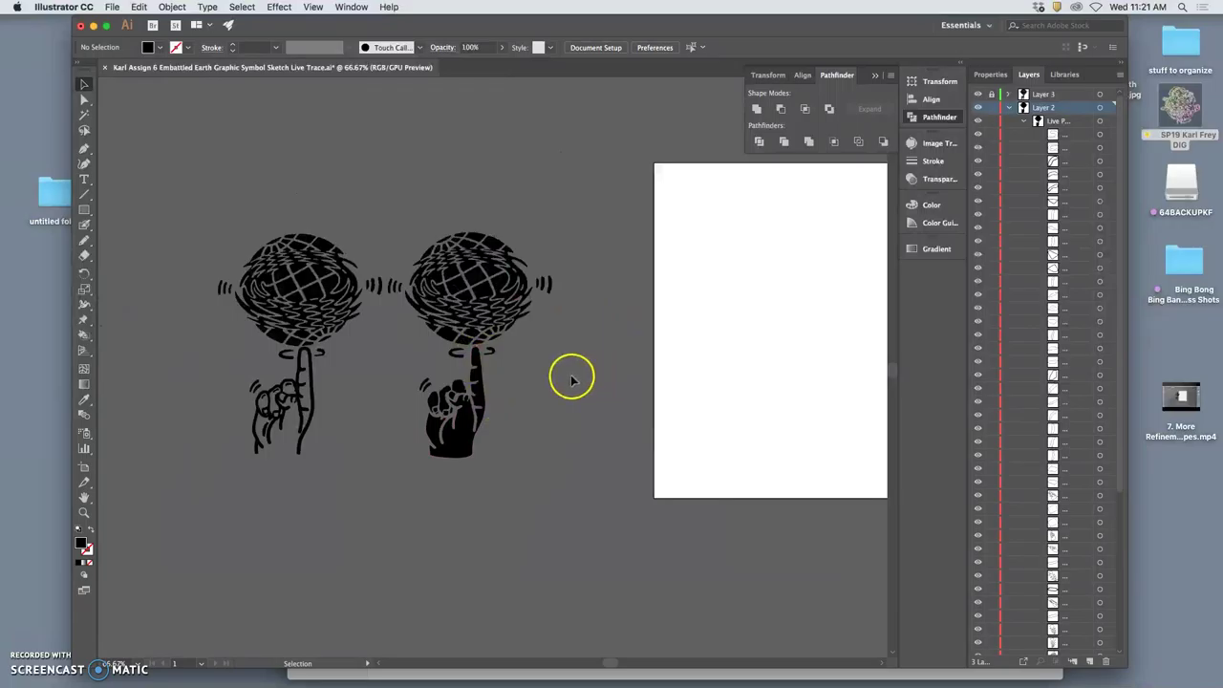
key("super+equal")
key("super+equal")
key("super+equal")
key("super+equal")
scroll(500, 398, "left", 3)
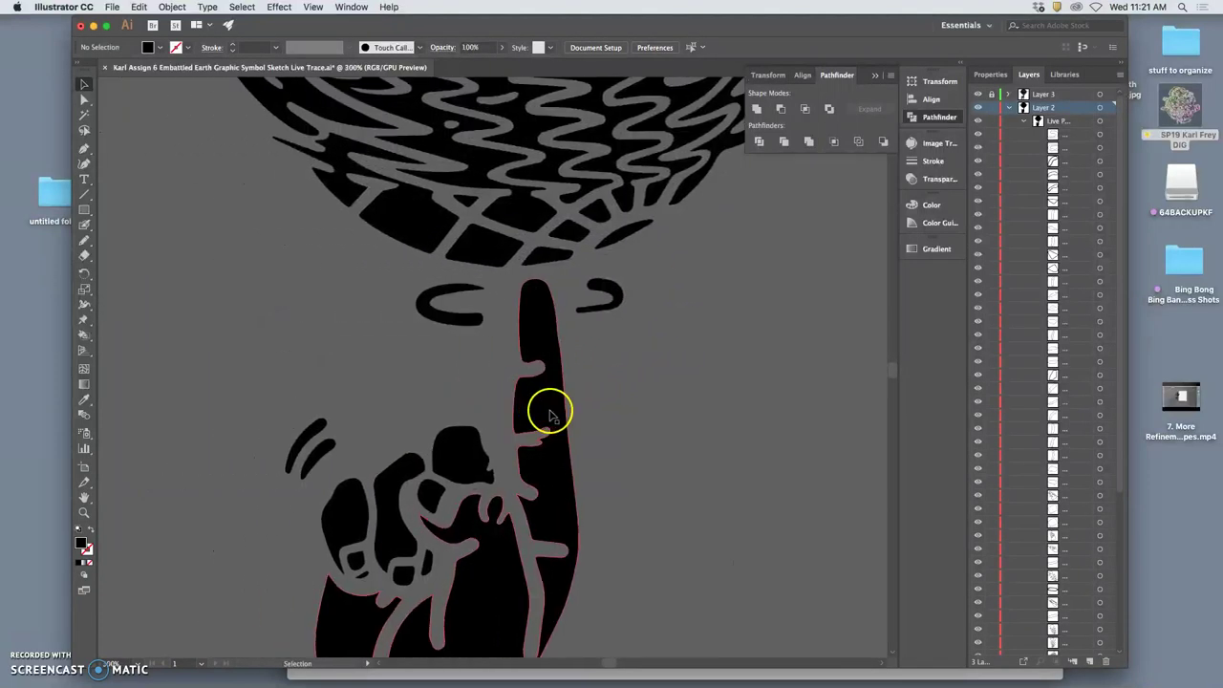
scroll(559, 411, "down", 3)
left_click(553, 330)
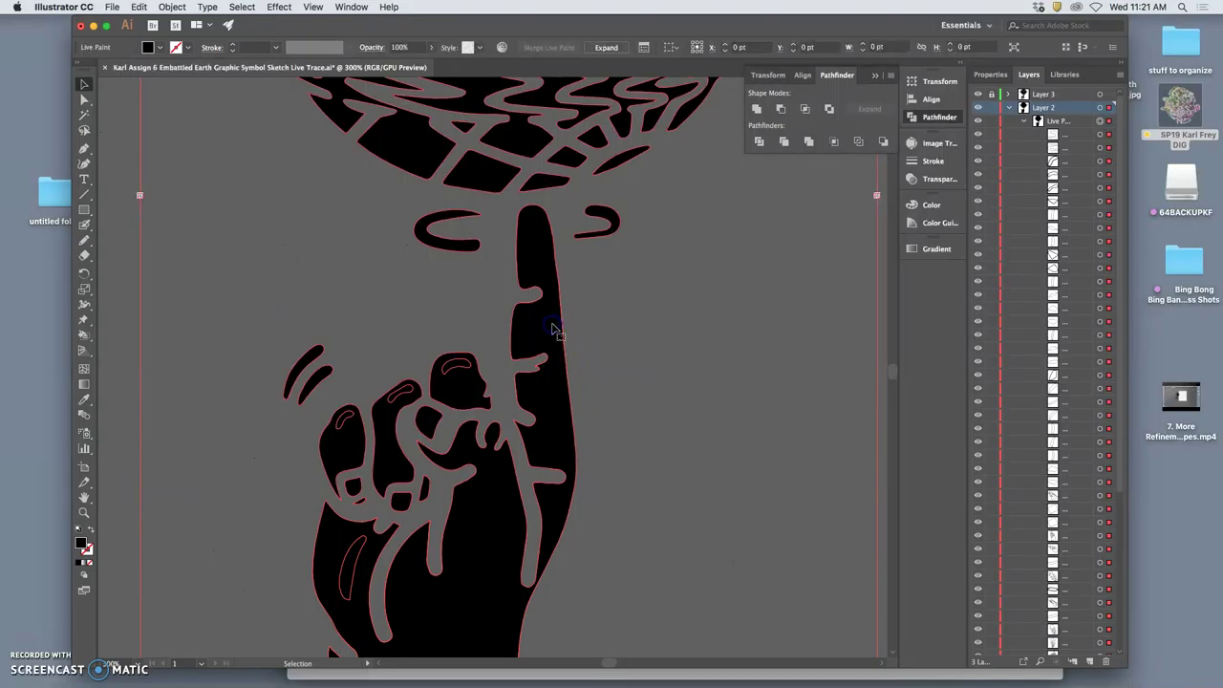
left_click(610, 327)
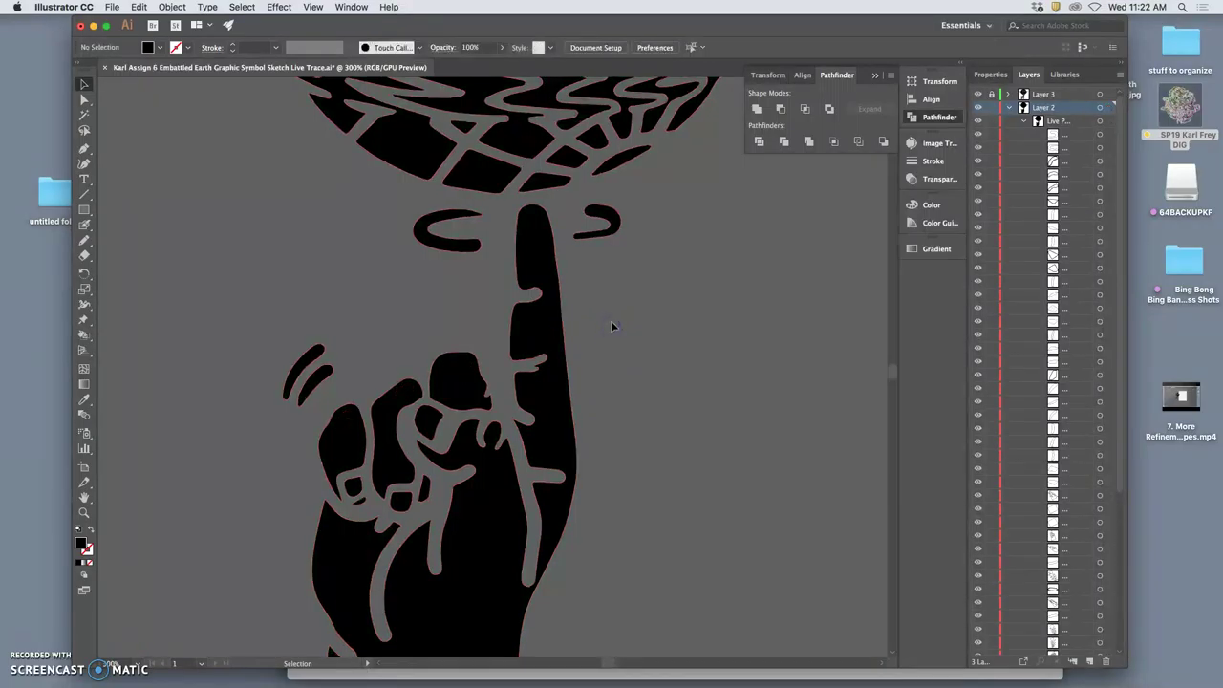
Try to redraw the creased edge of the index finger near the fingertip with the Pencil tool
left_click(84, 243)
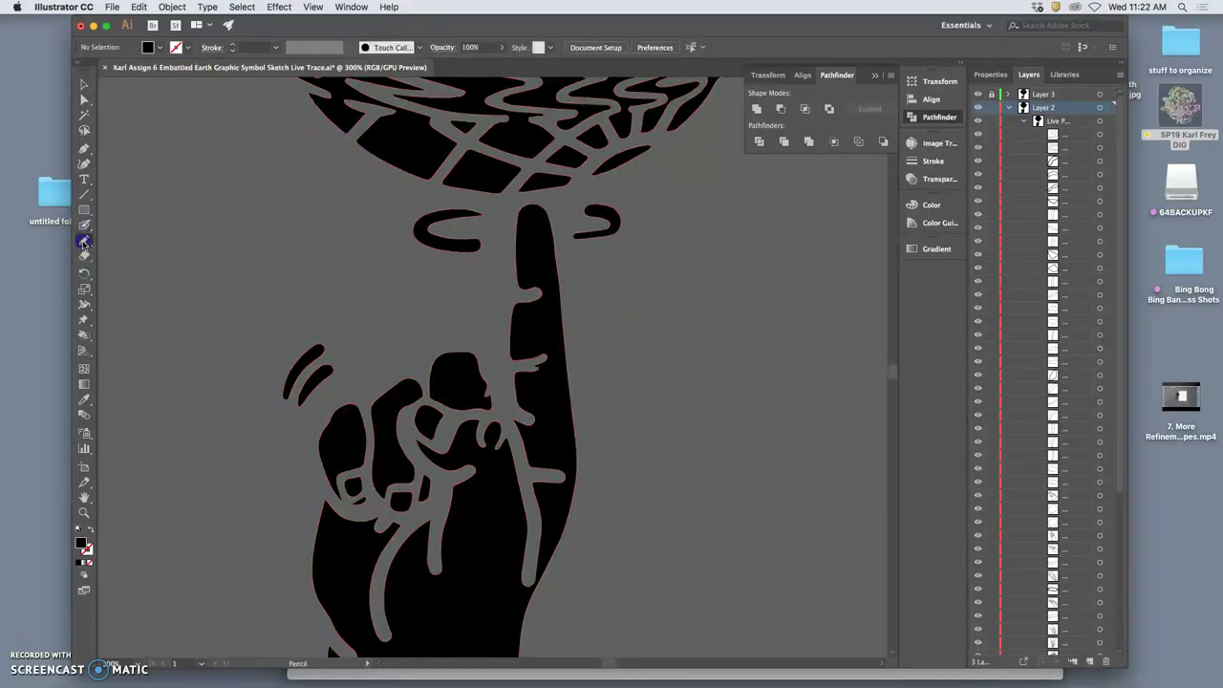
left_click(538, 260, "super")
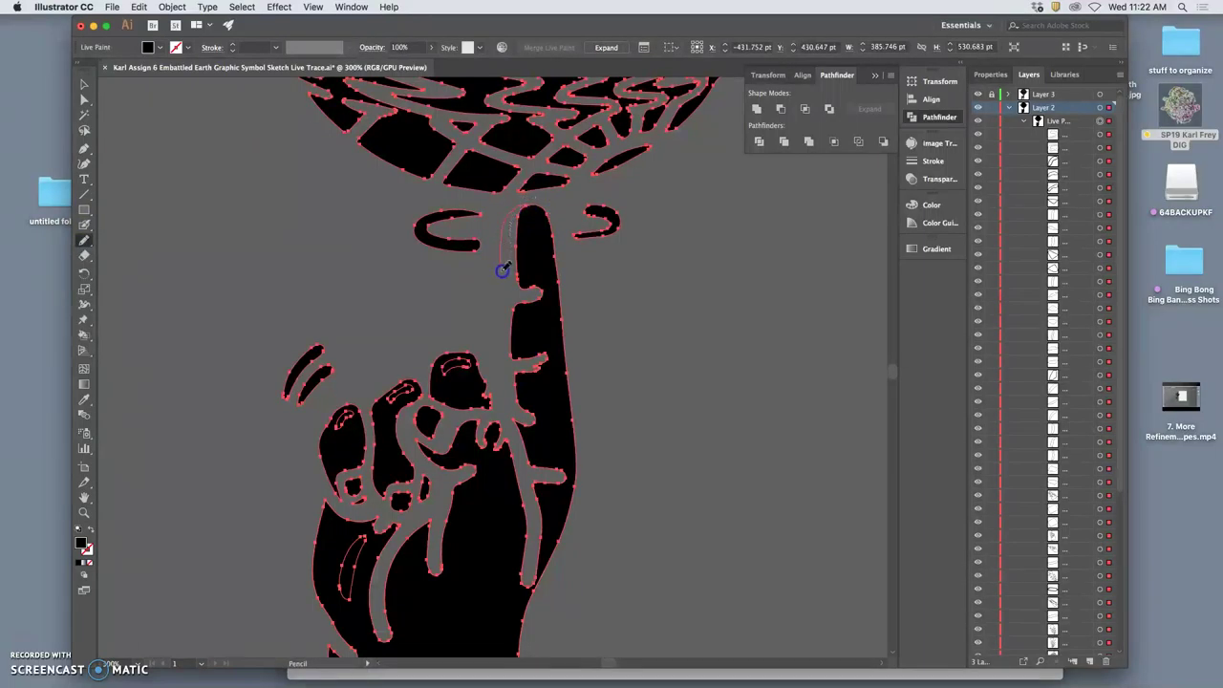
left_click_drag(523, 289, 524, 290)
left_click_drag(535, 381, 545, 357)
left_click_drag(536, 292, 539, 293)
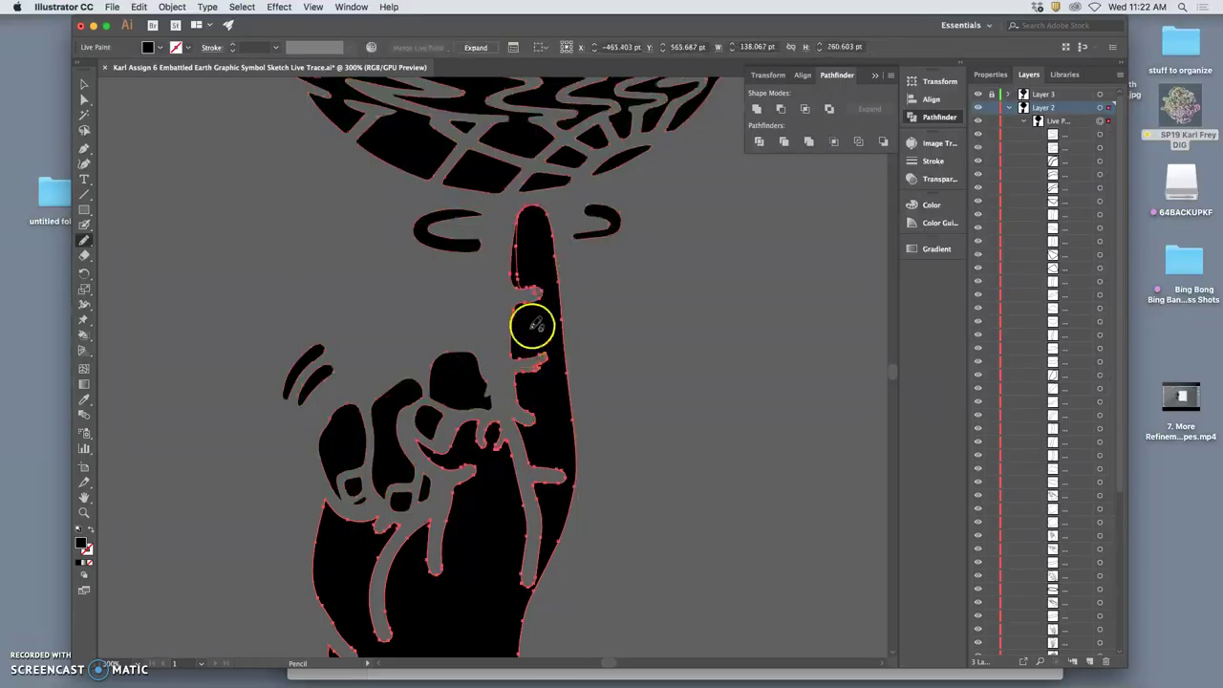
key("super+z")
Redraw the creased side of the index fingertip with the Pencil tool as a fuller curve ending at the first joint crease
left_click_drag(524, 209, 524, 209)
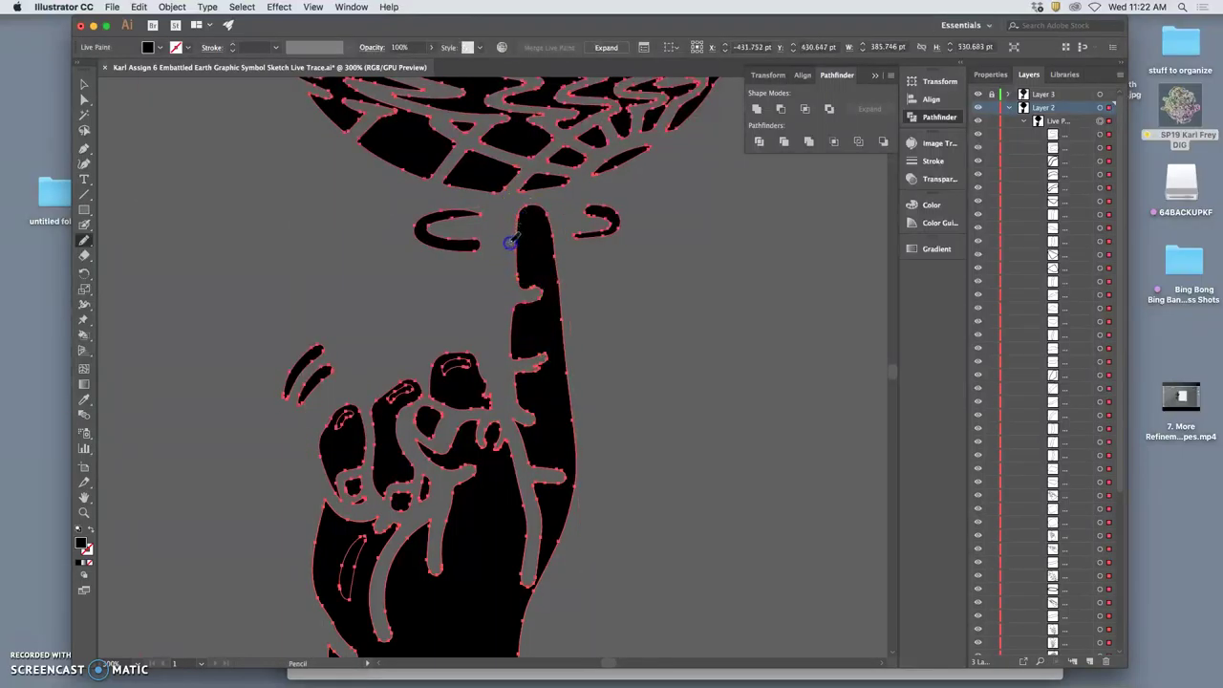
left_click_drag(530, 287, 531, 308)
key("v")
key("n")
left_click(545, 292)
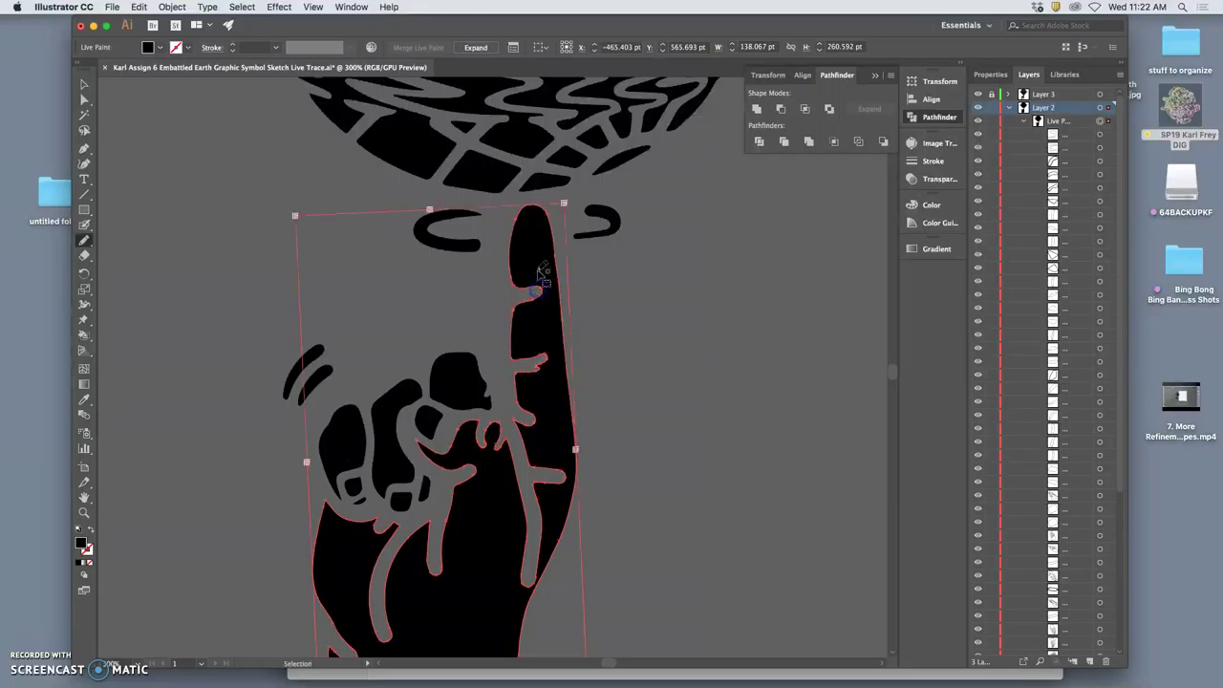
key("n")
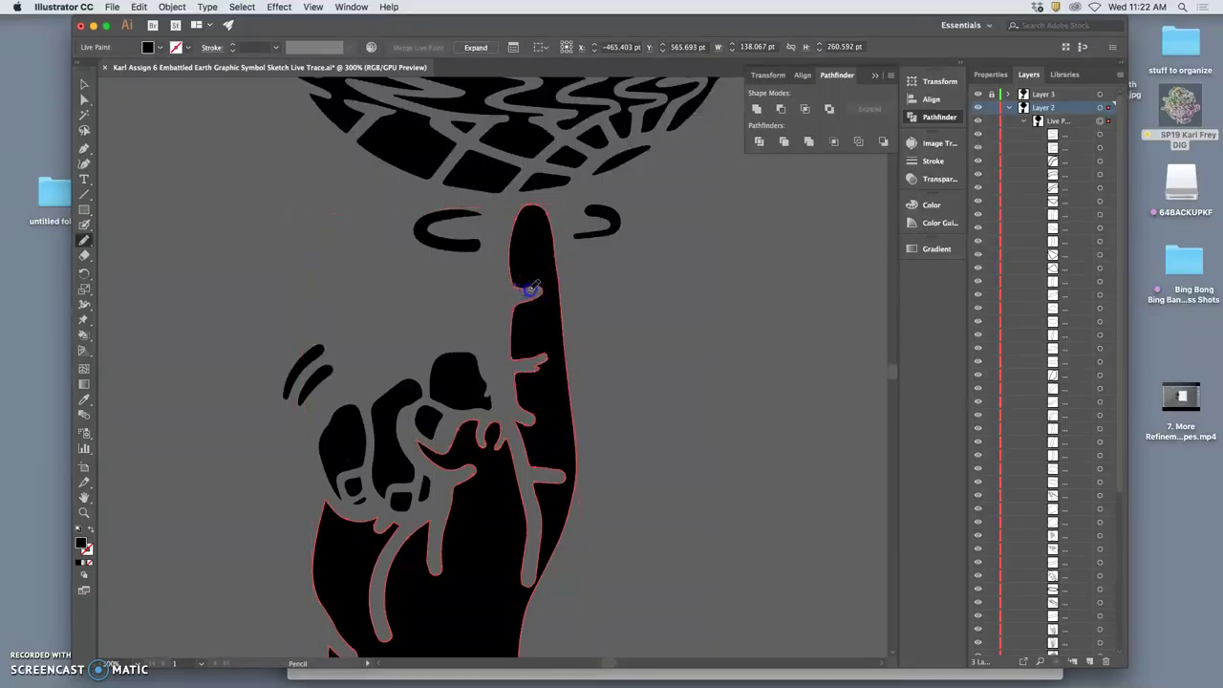
Smooth the index finger's first joint crease and round out the edge of its middle segment with the Pencil tool
left_click_drag(531, 290, 536, 287)
left_click(517, 272)
key("v")
key("n")
mouse_move(511, 332)
left_mouse_down()
mouse_move(526, 366)
mouse_move(600, 332)
mouse_move(580, 363)
mouse_move(530, 358)
mouse_move(538, 265)
left_mouse_up()
left_click(597, 332, "super")
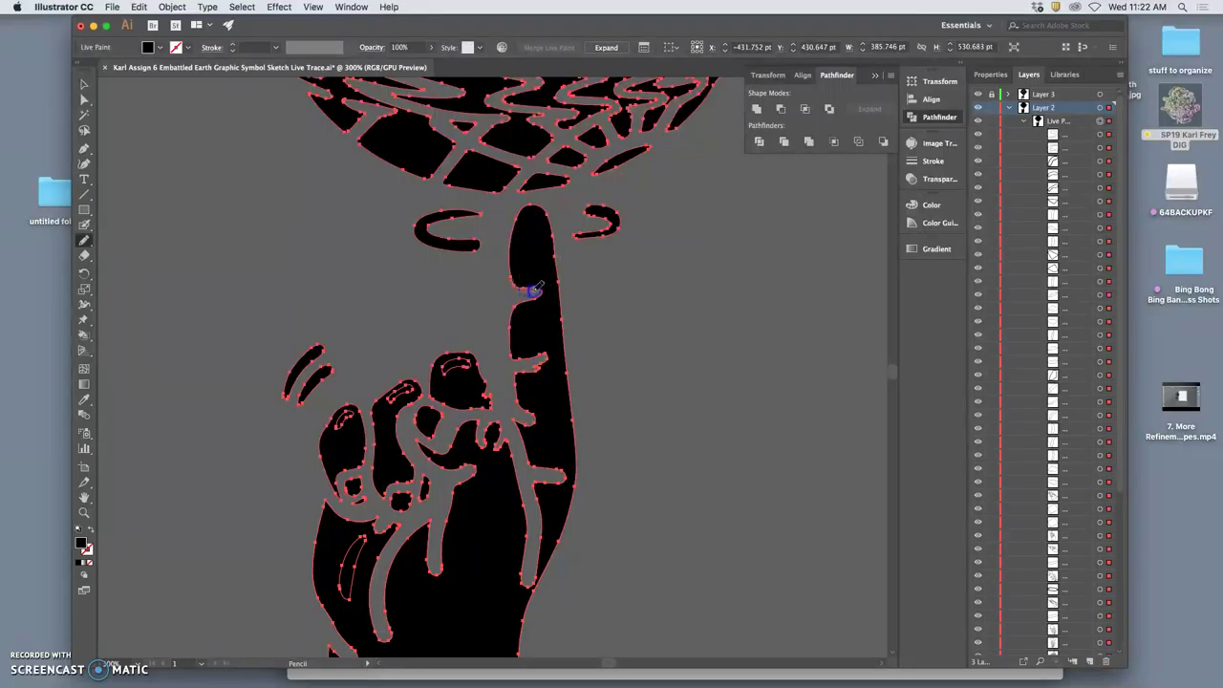
left_click(581, 303, "super")
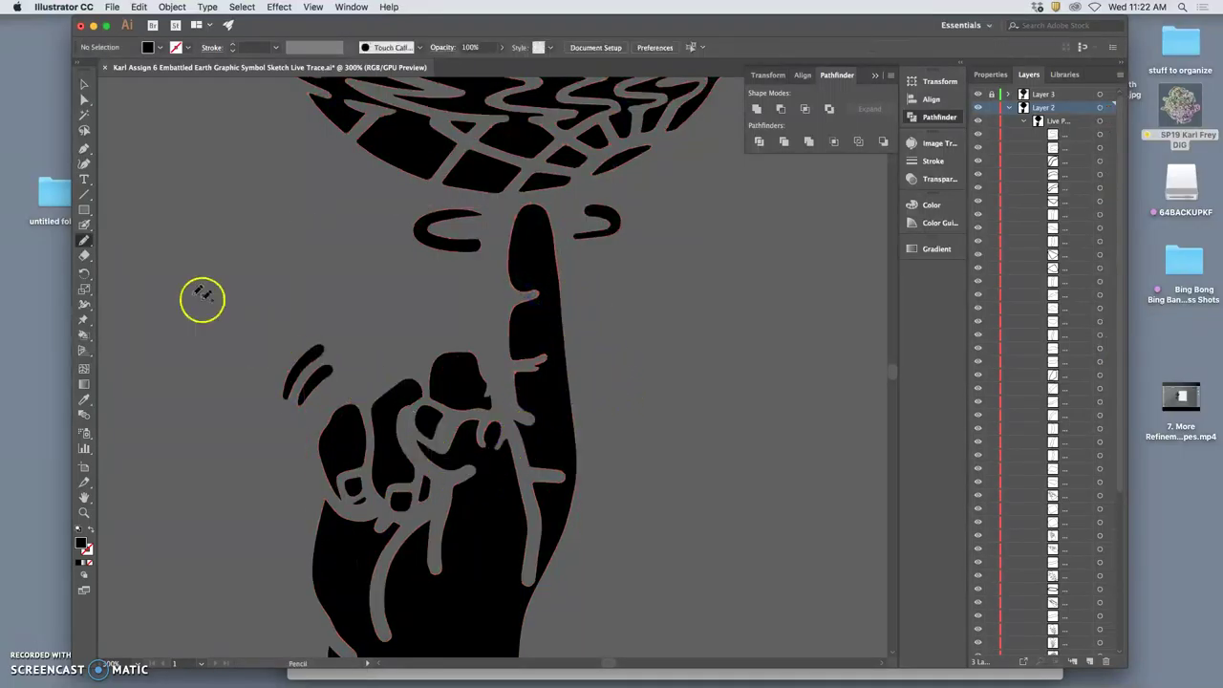
Adjust the Pencil tool options and redraw the index finger's lower segment as a fuller curve between the second and third creases
double_click(83, 243)
left_click(611, 267)
left_click(692, 442)
left_click(537, 370, "super")
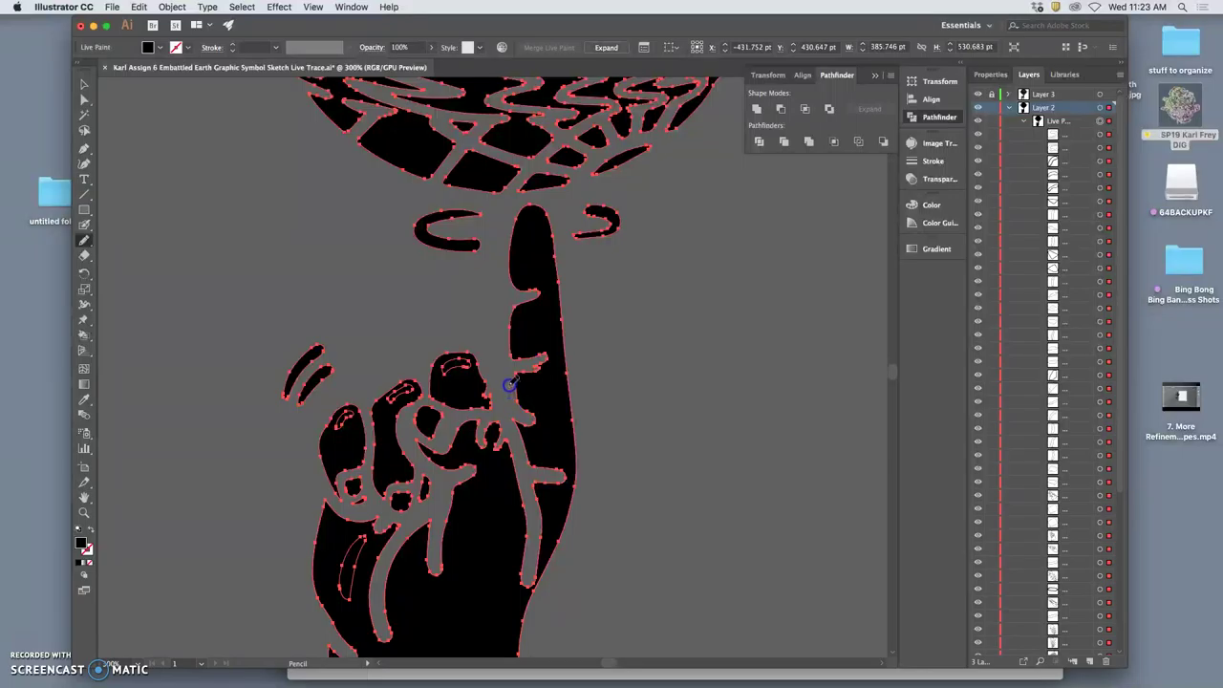
mouse_move(517, 373)
left_mouse_down()
mouse_move(551, 387)
mouse_move(513, 369)
mouse_move(523, 411)
left_mouse_up()
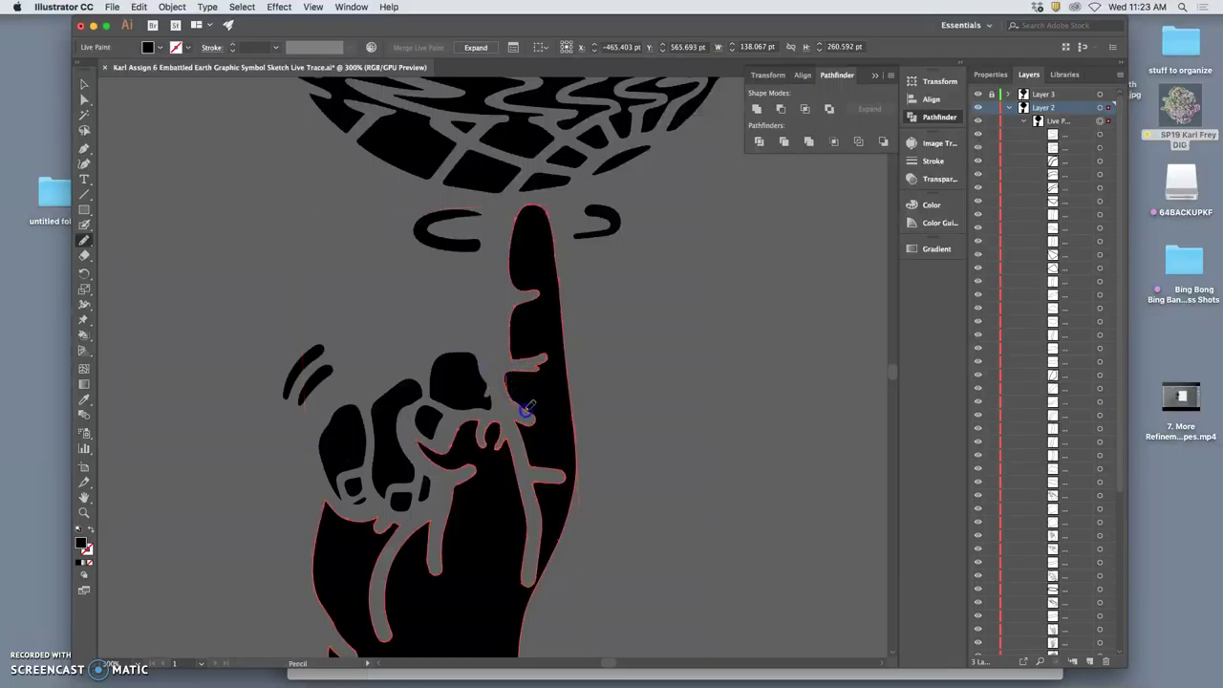
left_click_drag(515, 389, 509, 382)
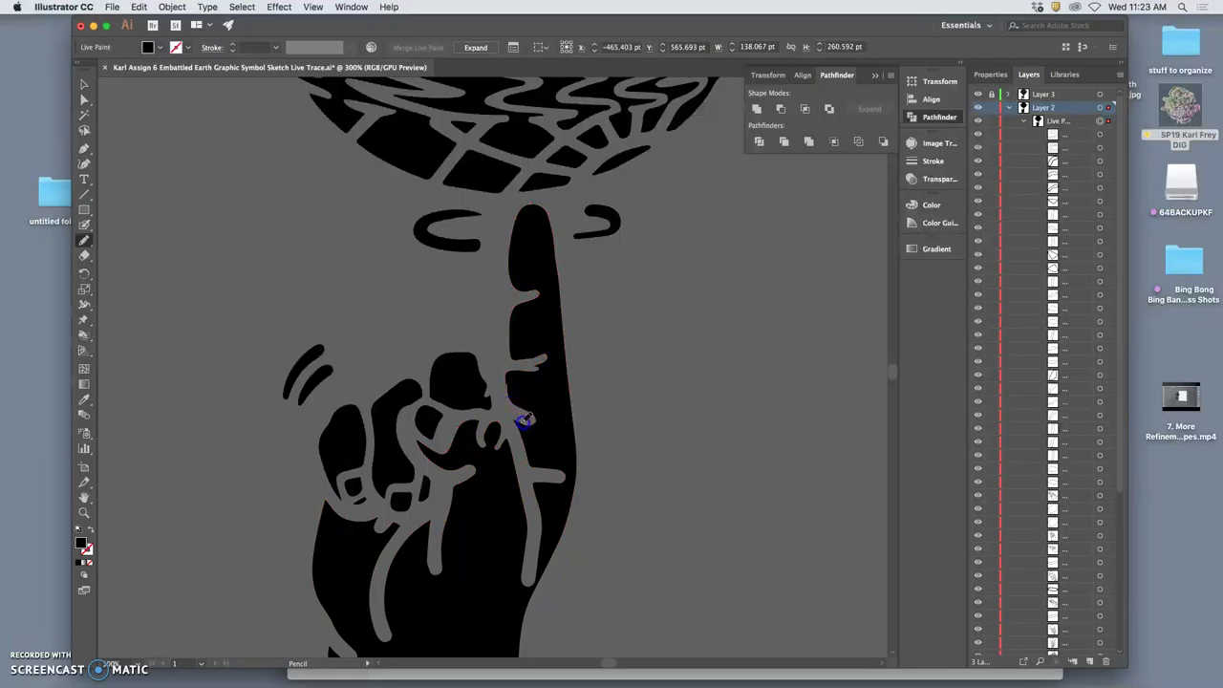
left_click_drag(524, 422, 531, 419)
Refine the index finger's second joint crease and middle segment edge with the Pencil tool, and check the whole symbol
left_click_drag(523, 367, 515, 372)
left_click_drag(514, 330, 558, 317)
left_click(622, 434)
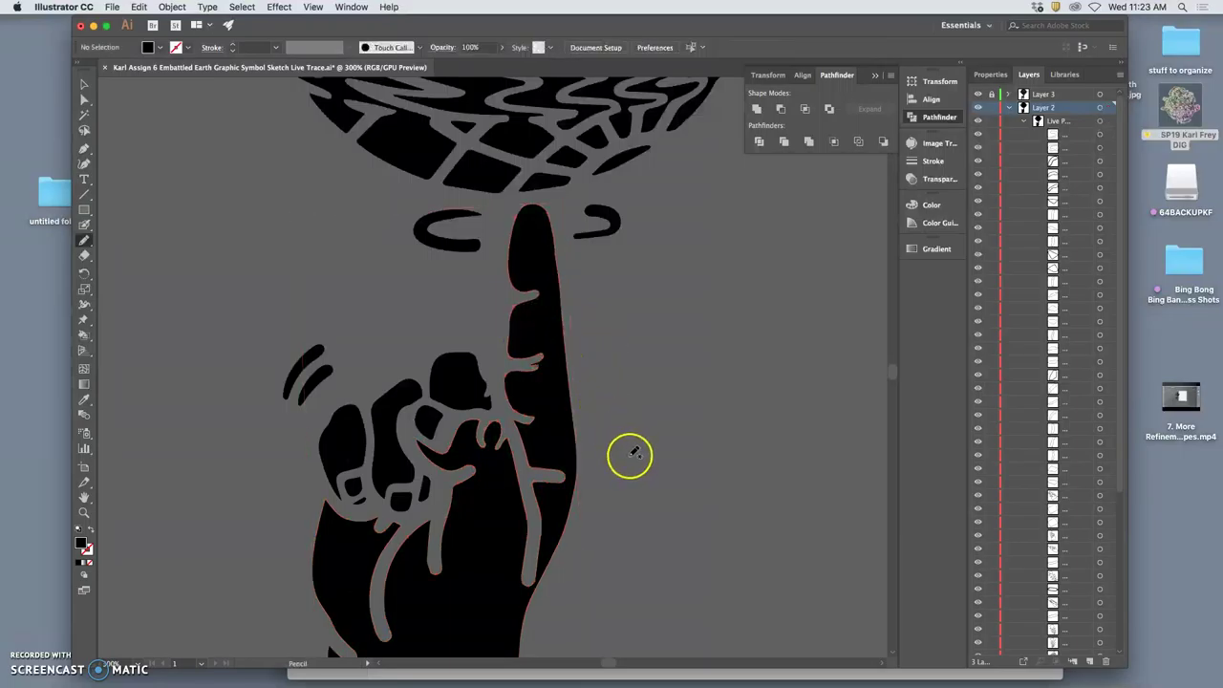
key("super+minus")
key("super+minus")
key("super+minus")
key("super+minus")
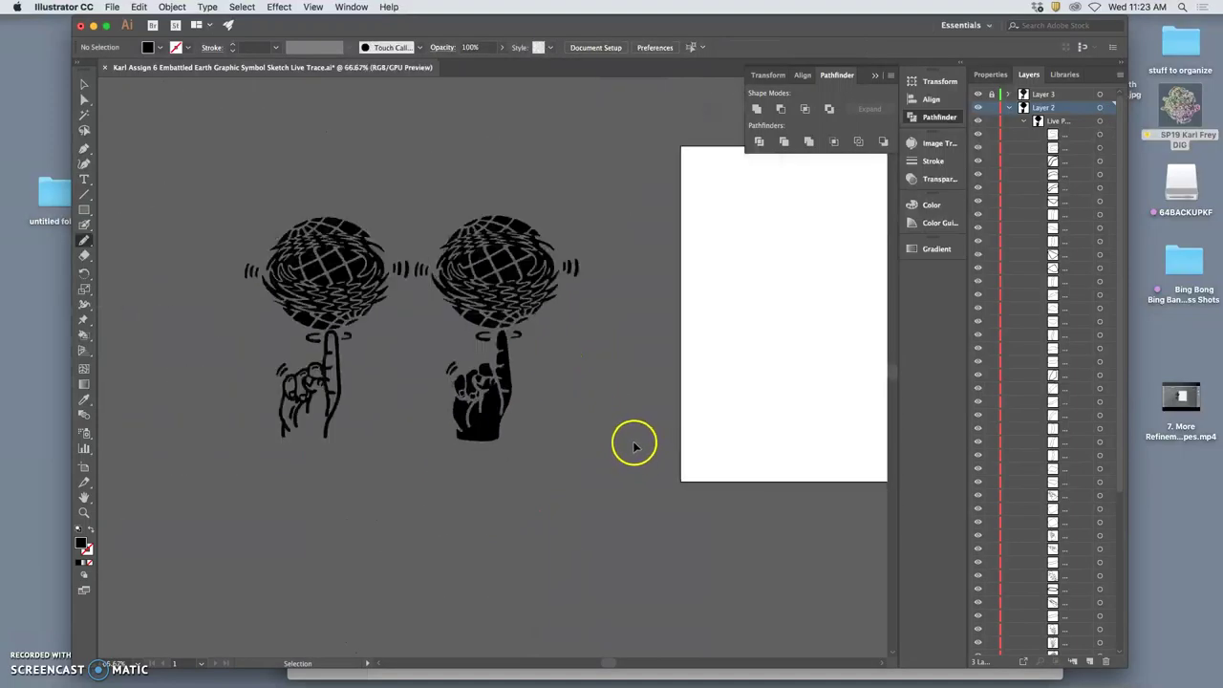
key("super+plus")
key("super+plus")
key("super+plus")
key("super+plus")
key("super+plus")
key("super+plus")
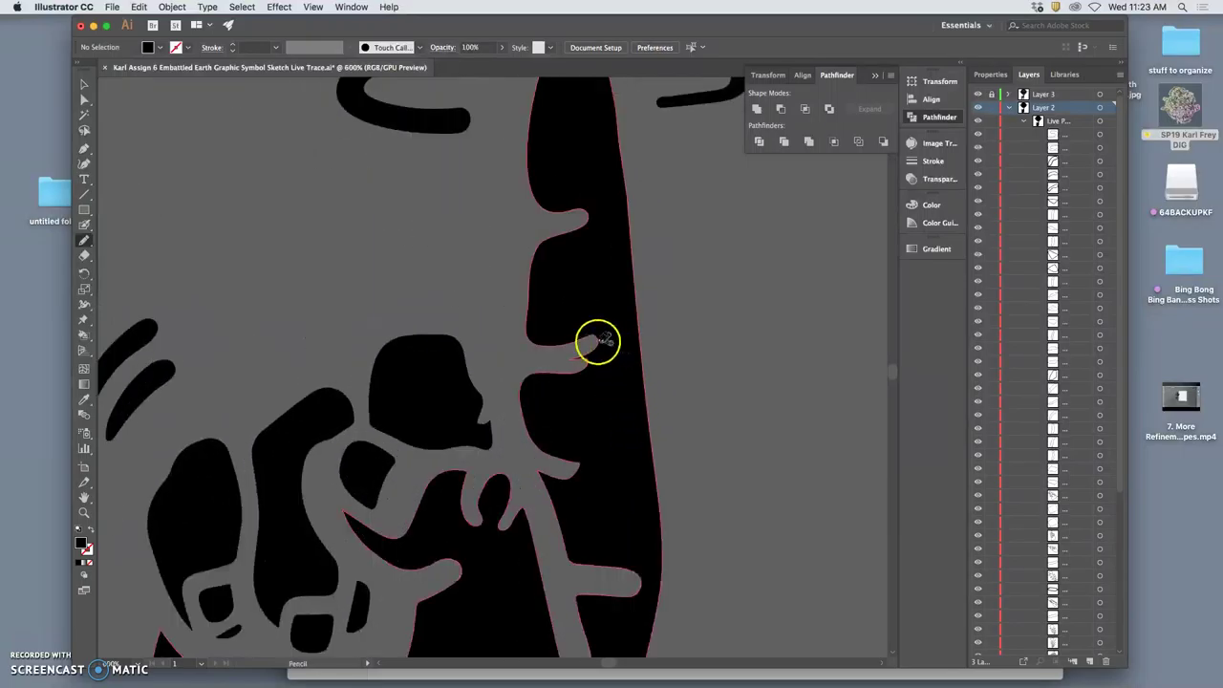
left_click_drag(592, 340, 566, 343)
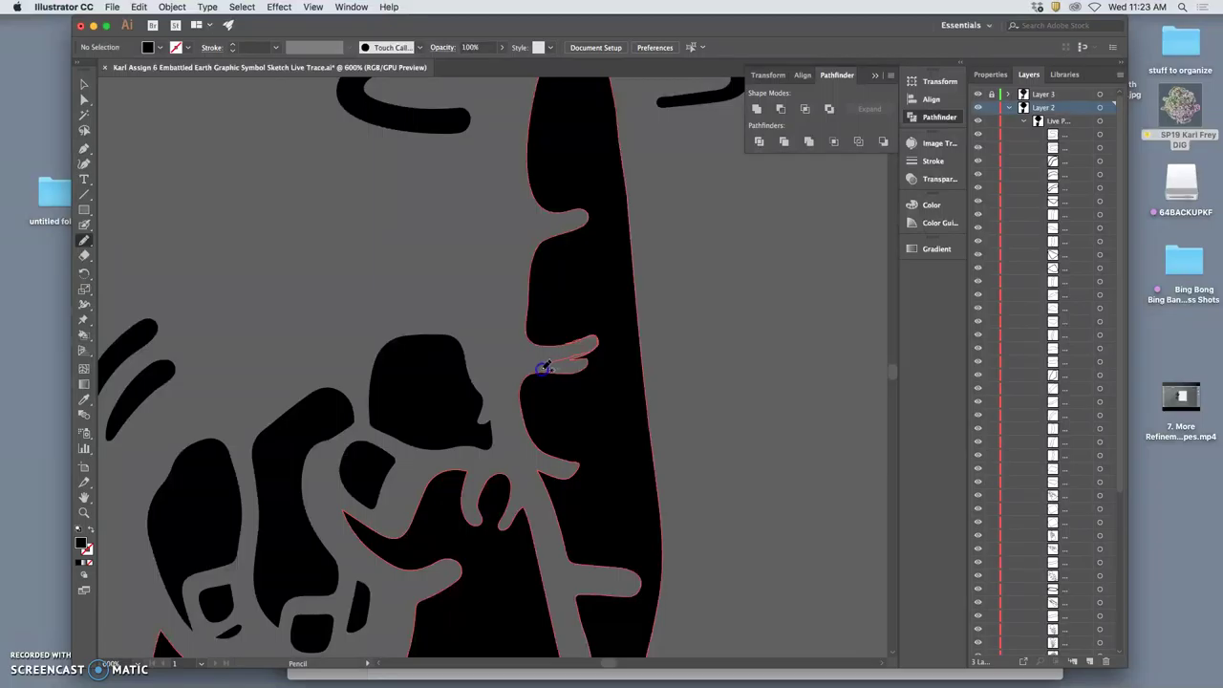
left_click_drag(521, 394, 521, 397)
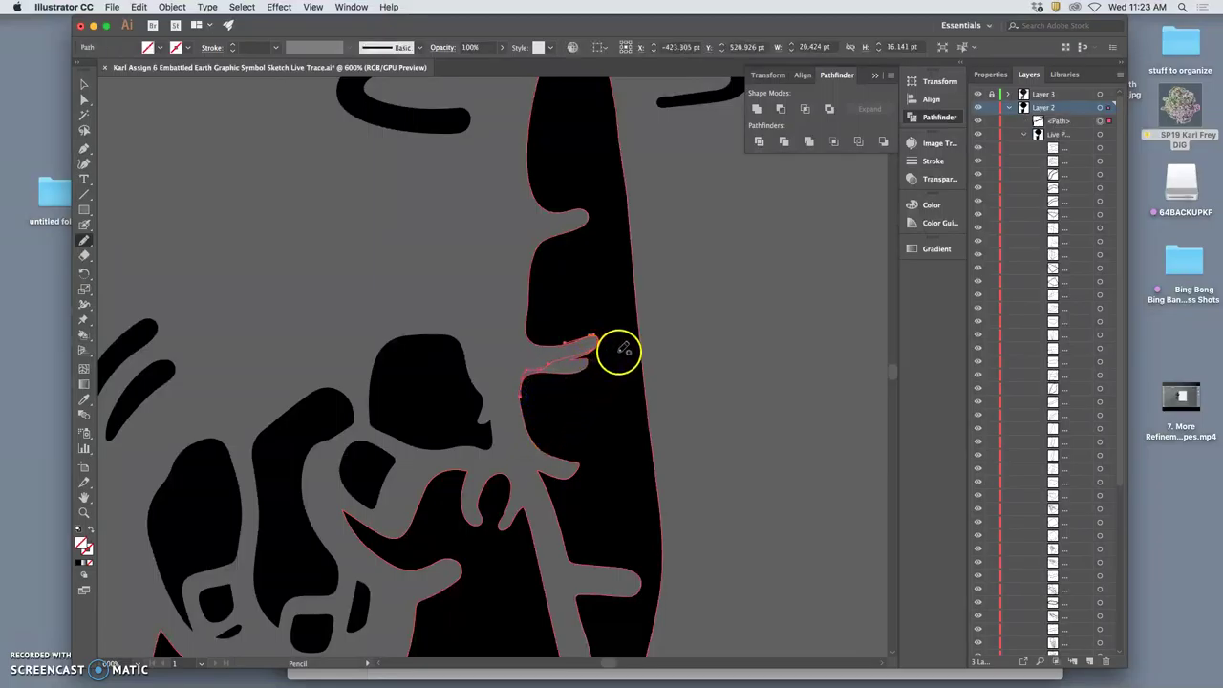
key("Delete")
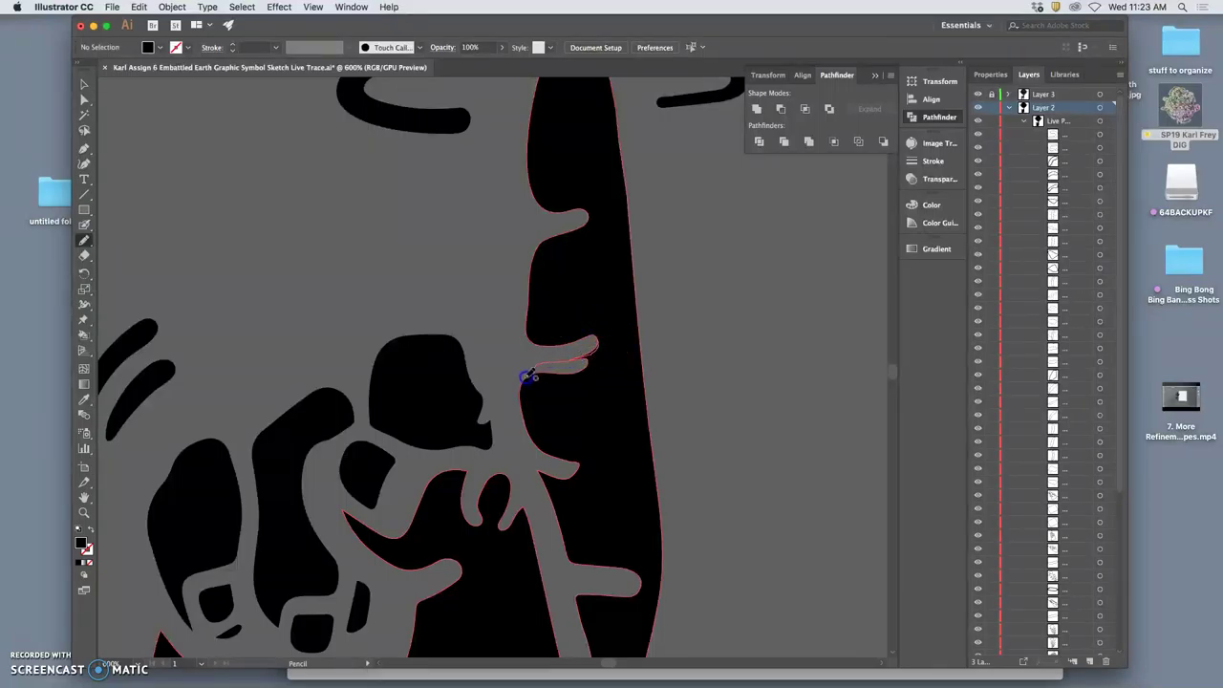
left_click_drag(524, 380, 525, 382)
key("super+z")
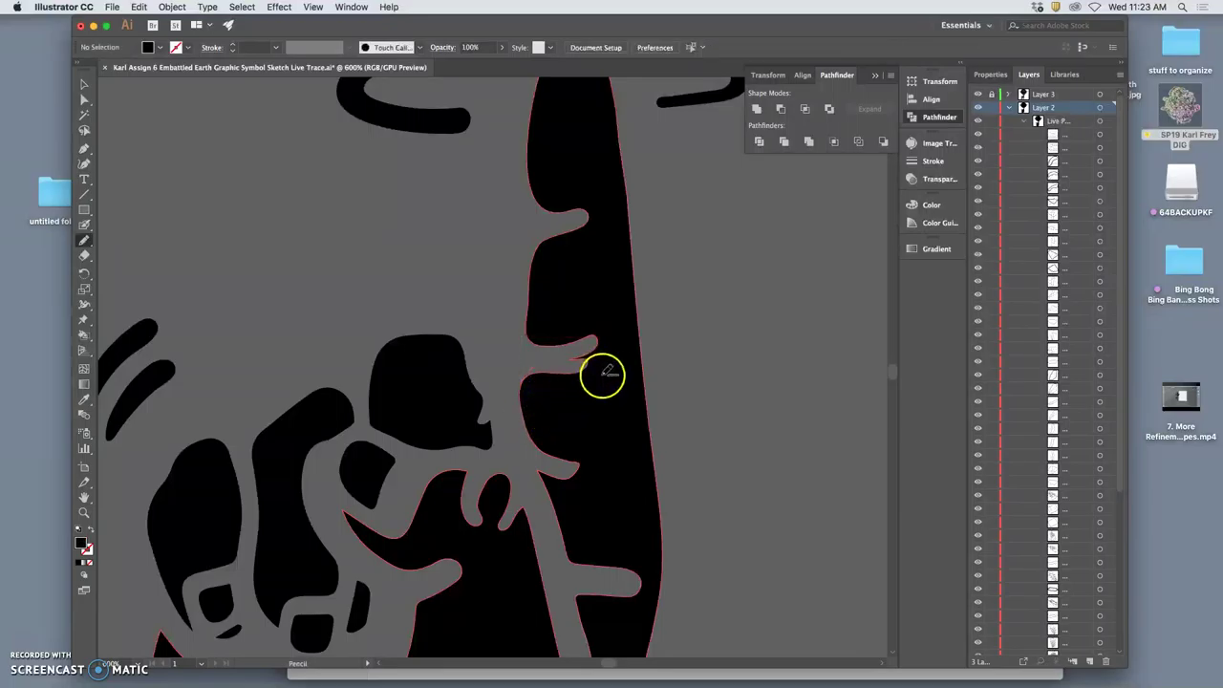
Select all the artwork and redraw the underside of the index finger's second joint crease with the Pencil tool as one slim tapering crease
key("super+a")
left_click_drag(602, 347, 597, 339)
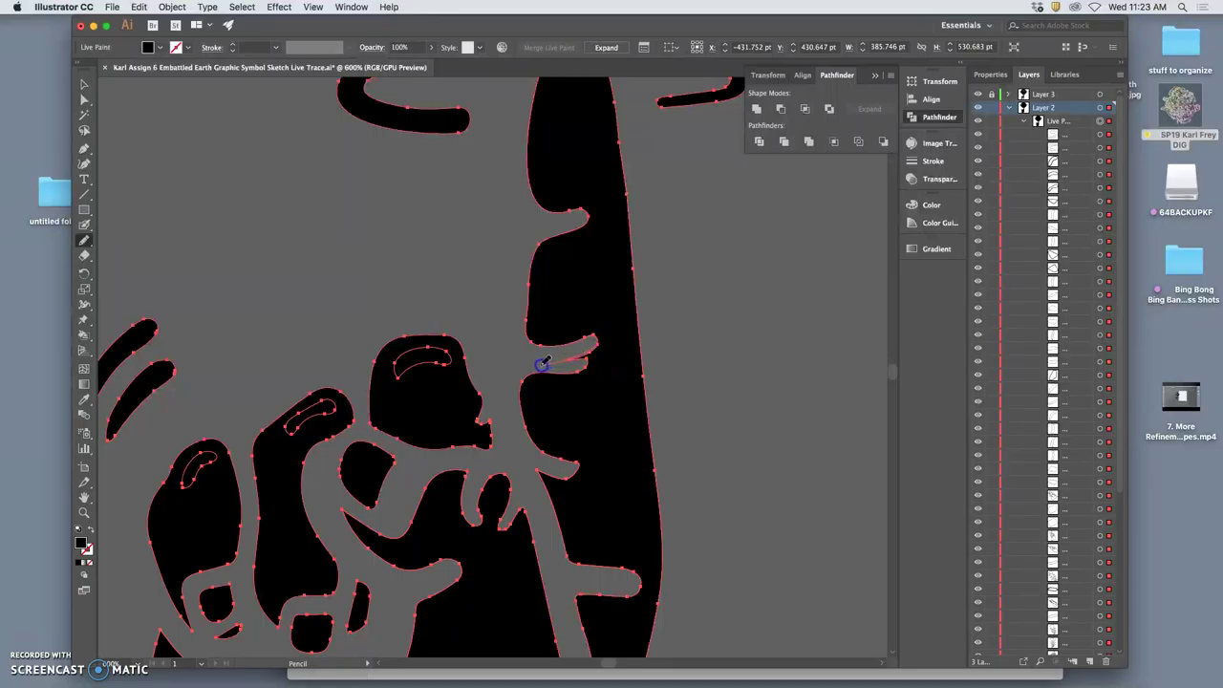
left_click_drag(522, 384, 525, 405)
left_click(669, 382, "super")
left_click(600, 483, "super")
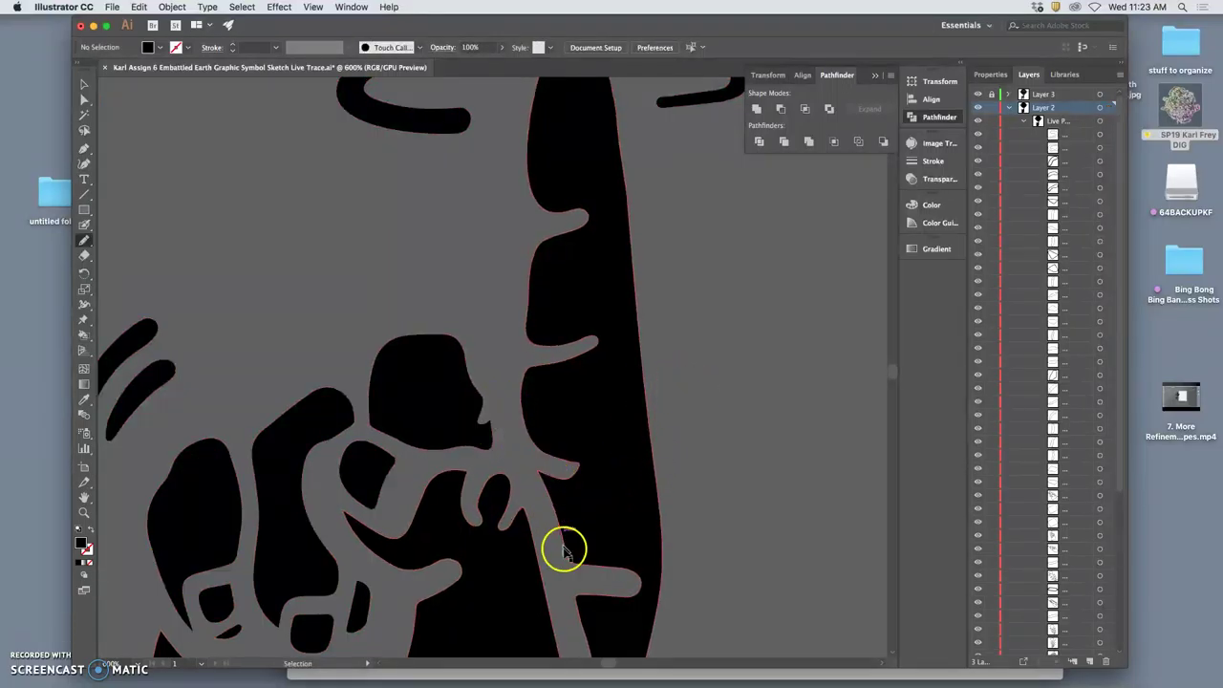
Try to reposition the fingernail outline inside the curled fingertip nearest the index finger
left_click(466, 404, "super")
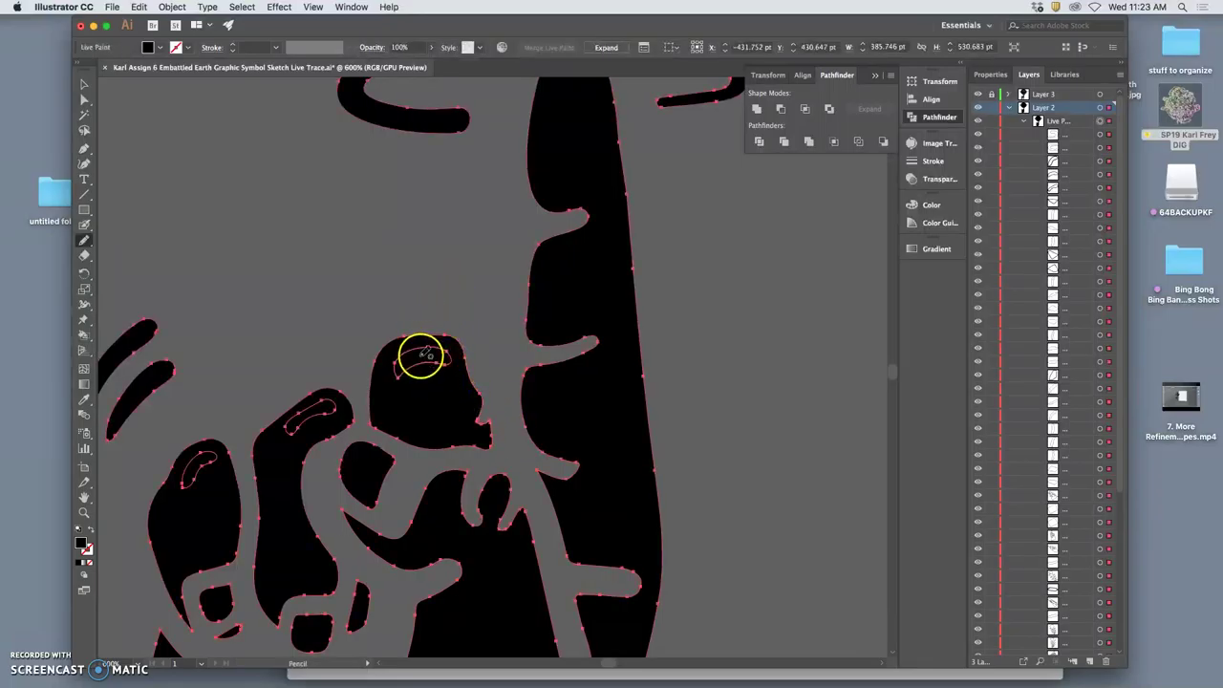
left_click(436, 311, "super")
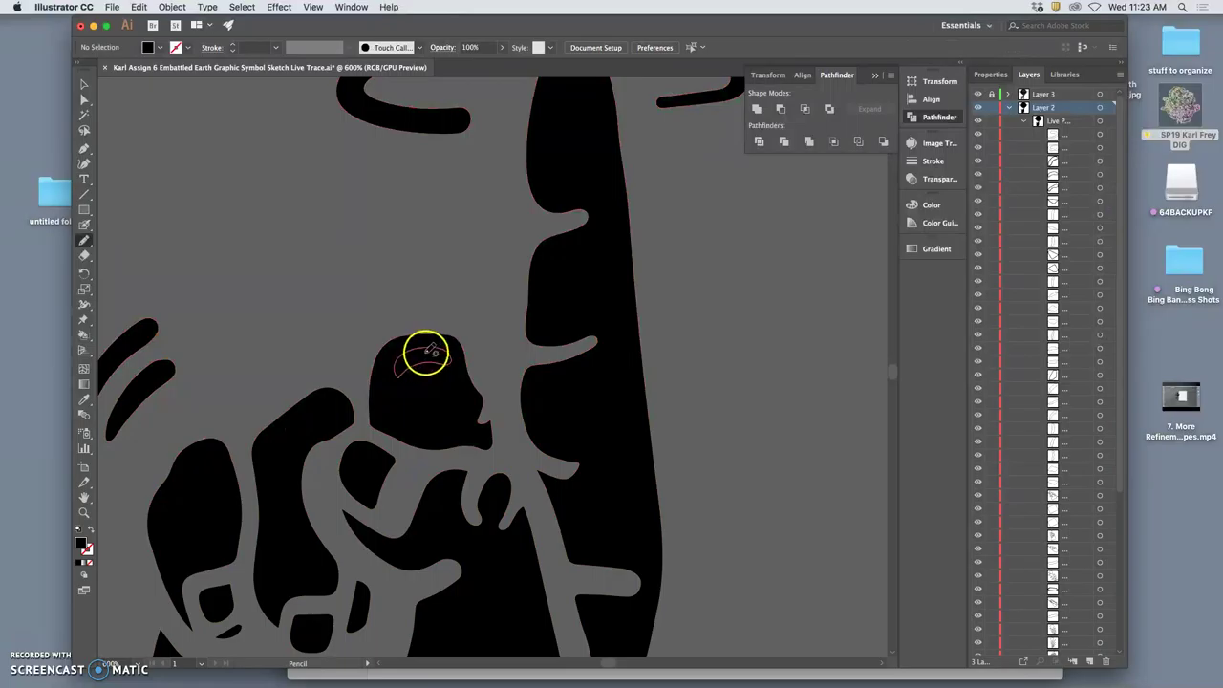
left_click(86, 99)
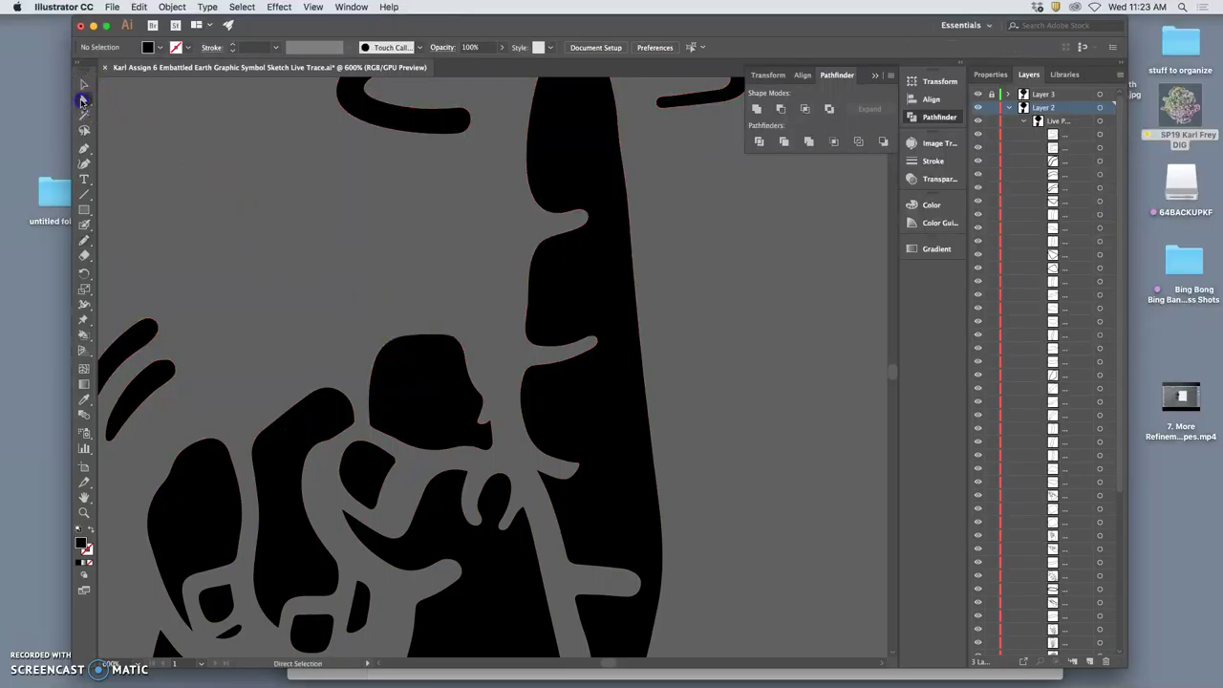
left_click_drag(406, 351, 418, 365)
left_click(414, 352)
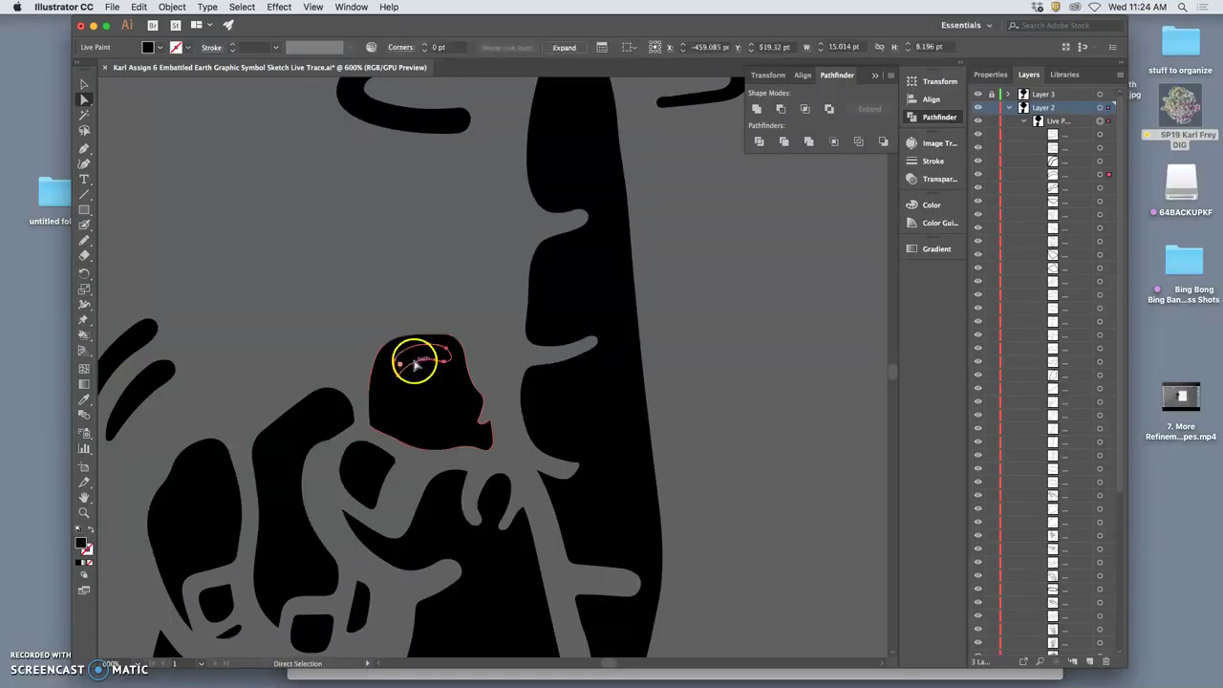
left_click(389, 403, "super")
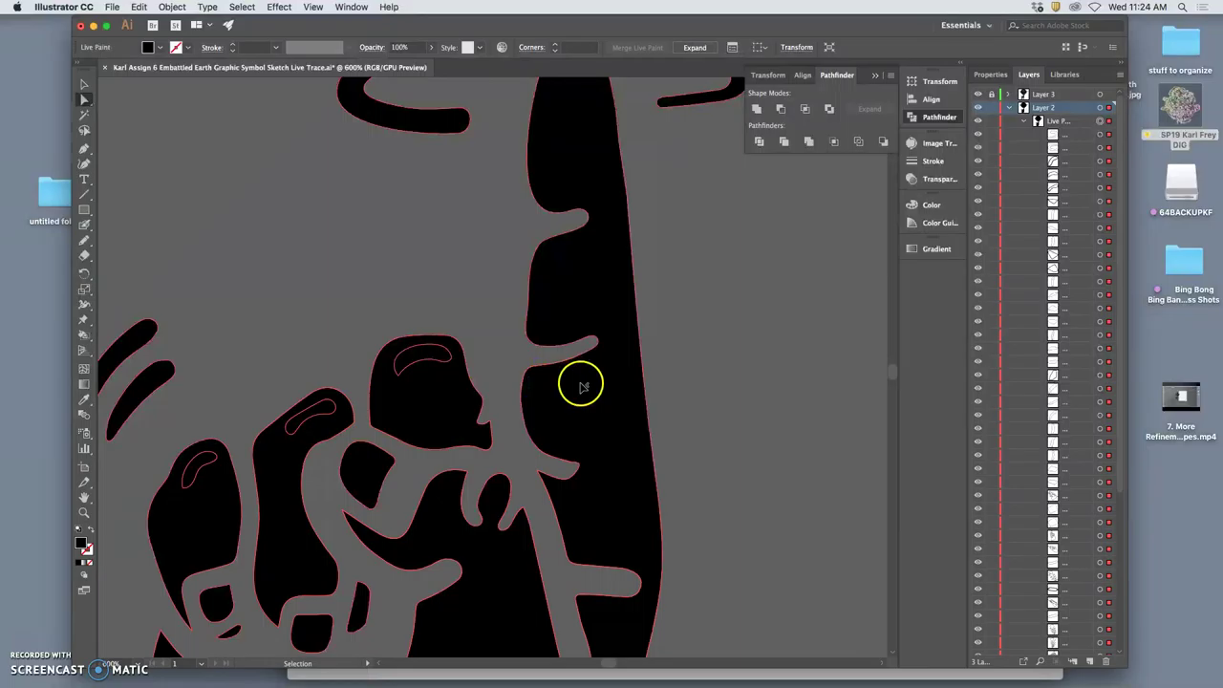
Try the Pathfinder Exclude operation on the whole filled symbol to cut out the fingernail shapes
key("a")
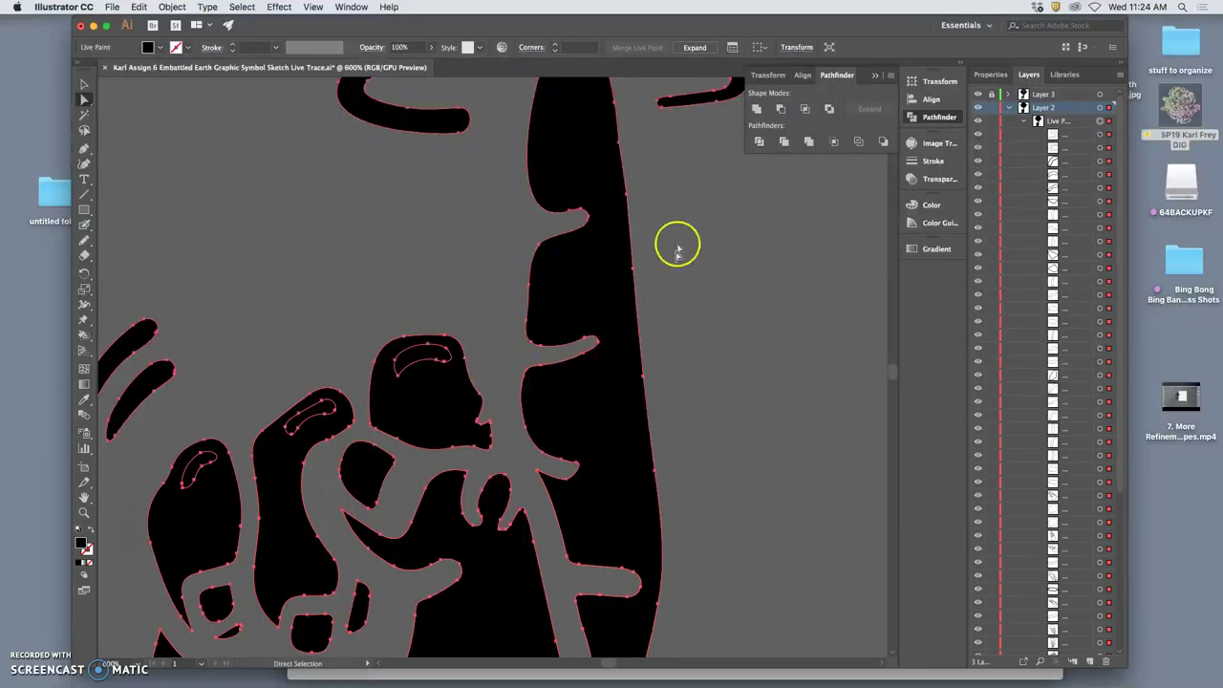
left_click(829, 109)
left_click(723, 361)
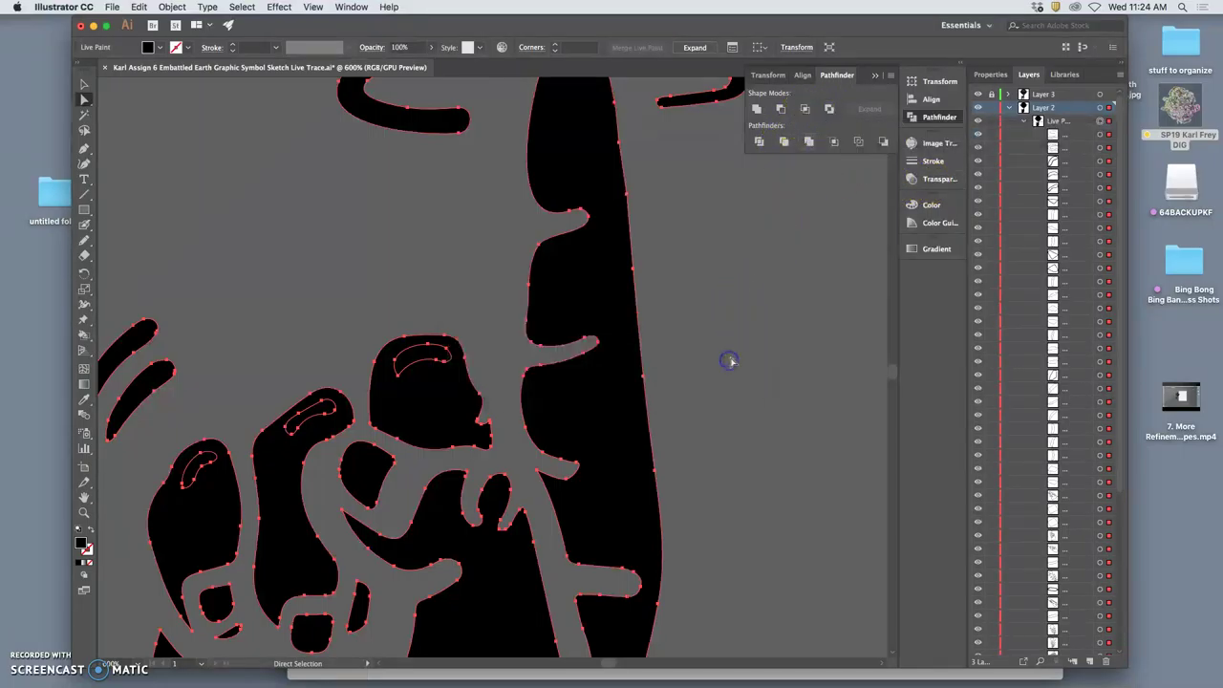
left_click(717, 355)
Try erasing nail highlights into the three curled fingertips and refining one with the Pencil tool, then undo these changes
left_click(84, 255)
left_click_drag(405, 365, 442, 362)
left_click_drag(278, 442, 315, 425)
left_click_drag(177, 503, 203, 469)
left_click(86, 241)
left_click(401, 403, "super")
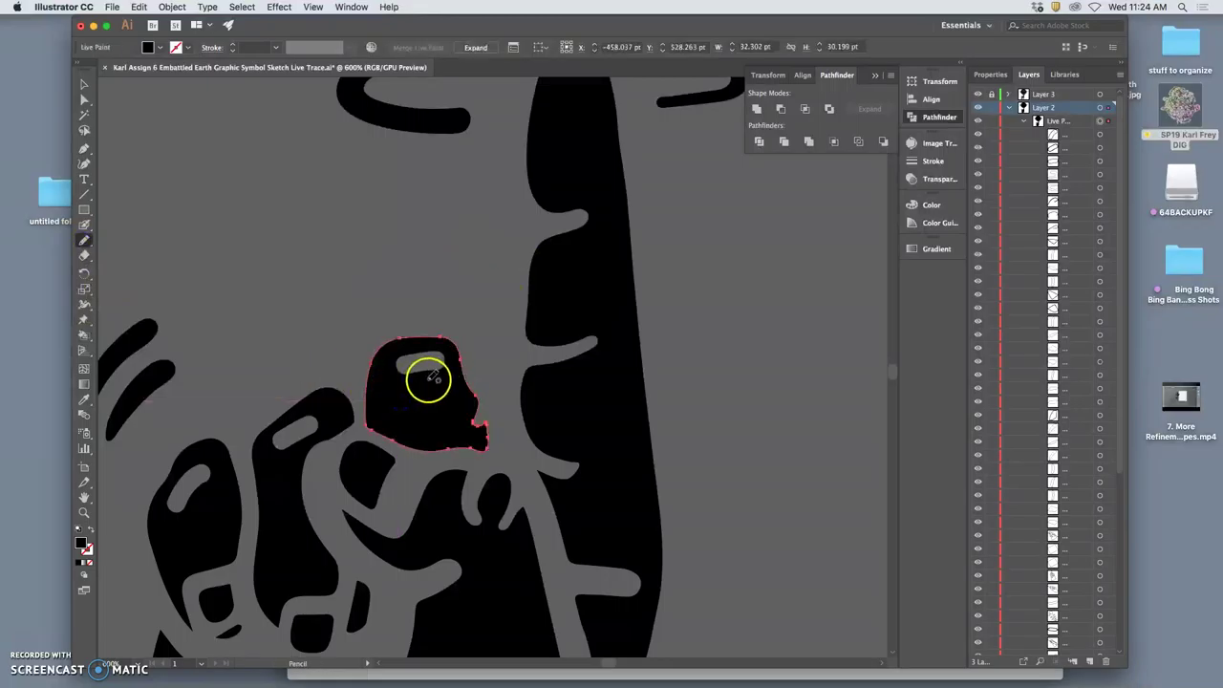
left_click_drag(427, 370, 421, 365)
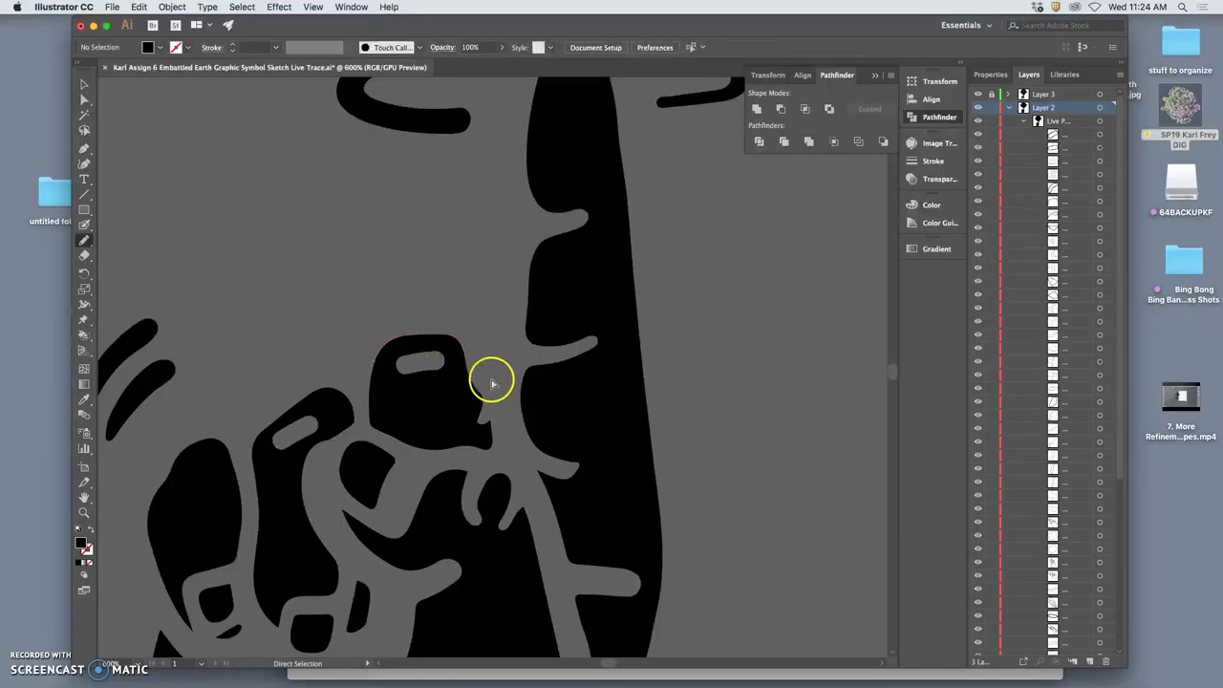
left_click(493, 382)
left_click(659, 376)
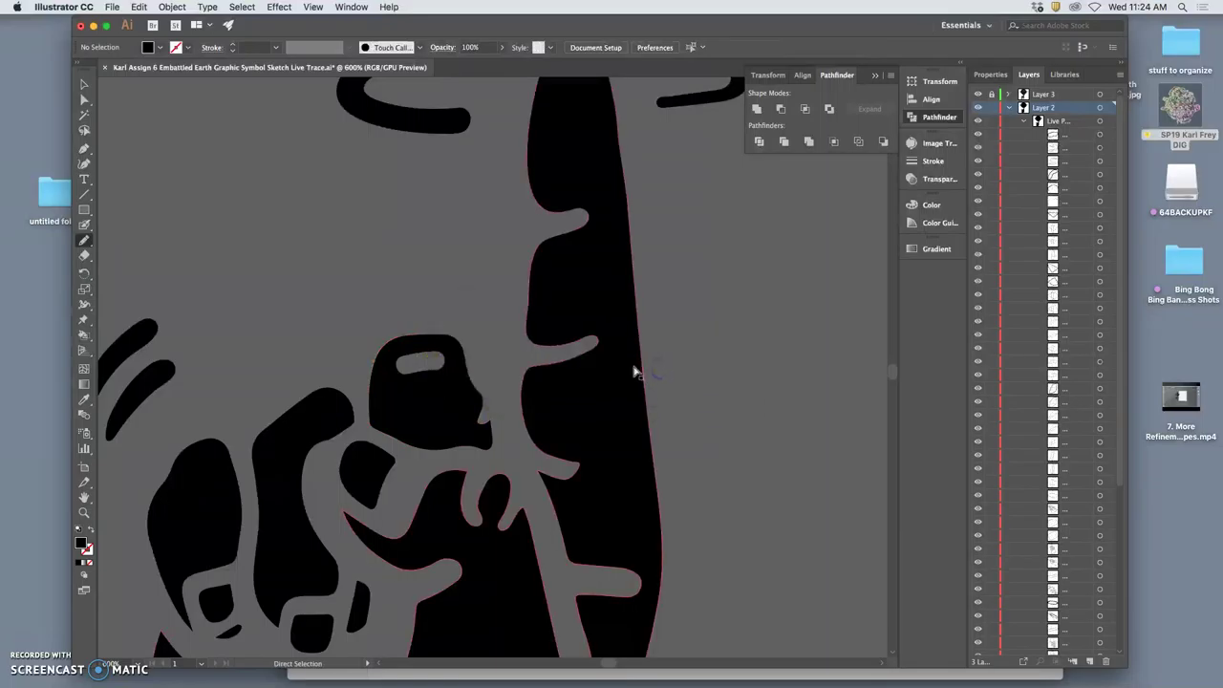
key("super+z")
Collapse and lock Layer 2, and hide the line version on Layer 3
key("super+minus")
key("super+minus")
key("super+minus")
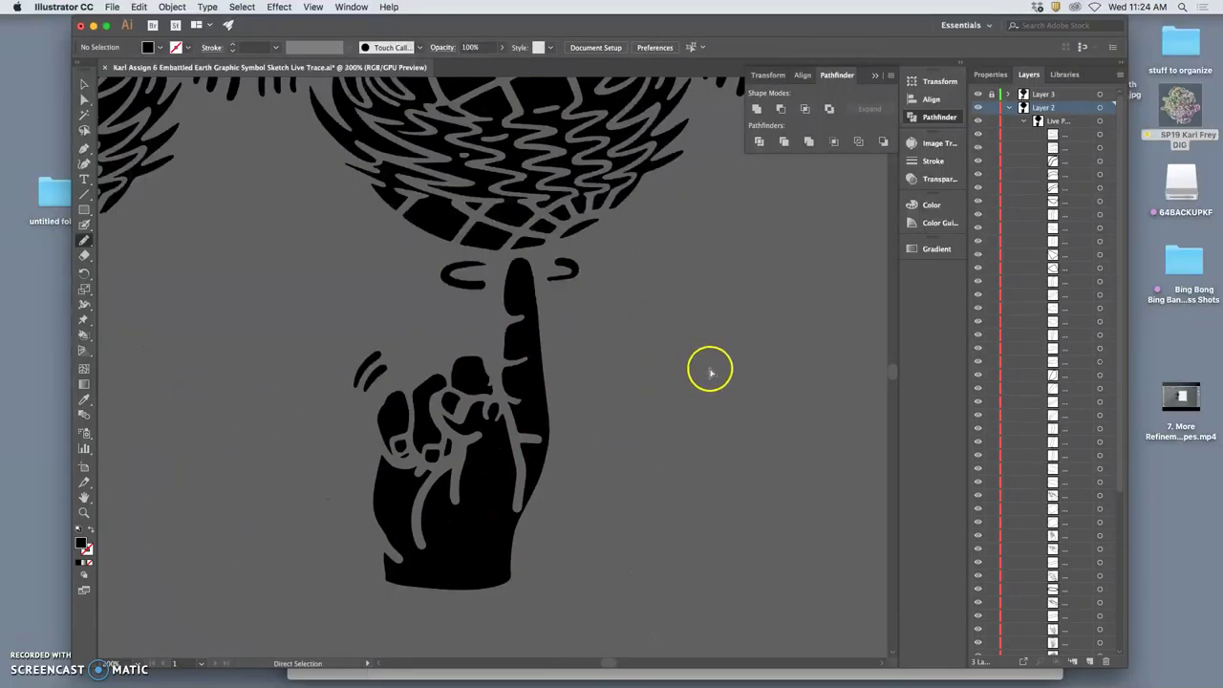
key("super+minus")
key("super+minus")
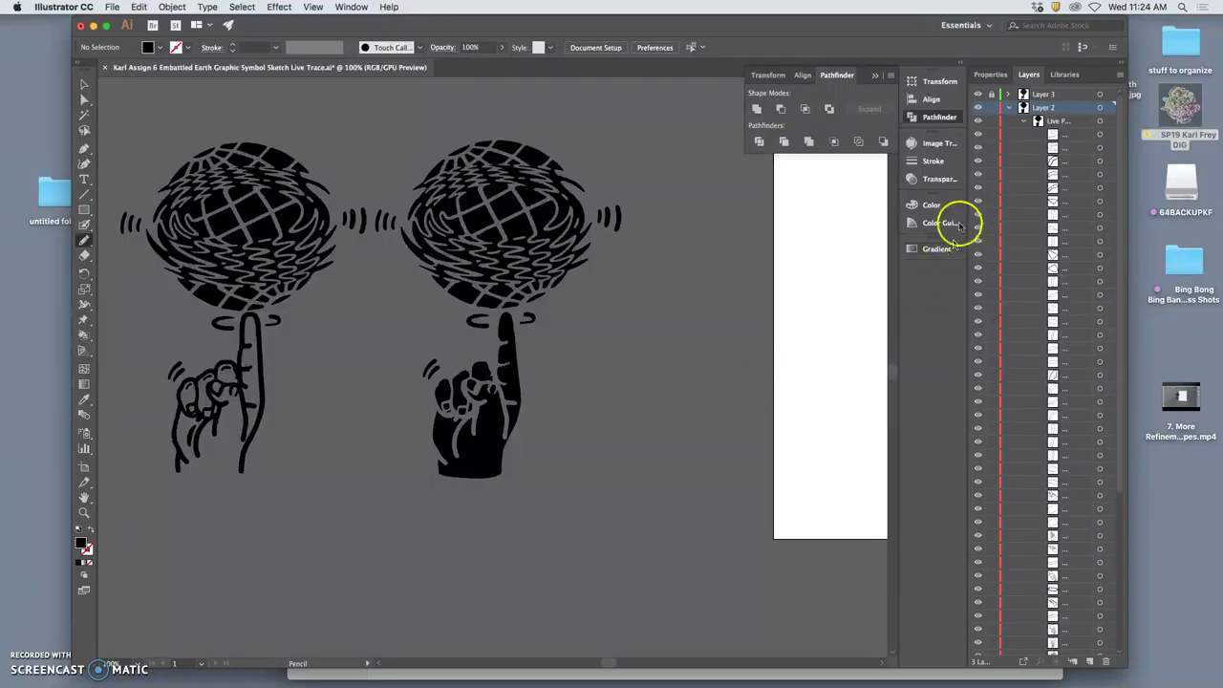
left_click(1009, 108)
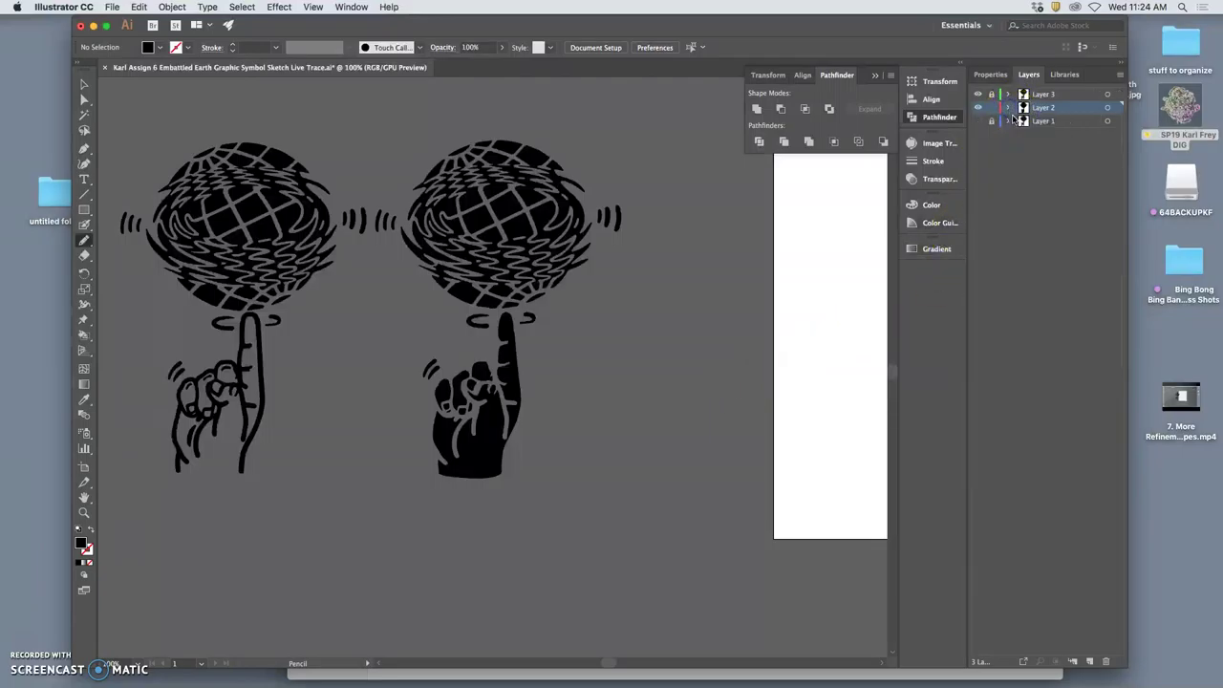
left_click(992, 108)
left_click(979, 94)
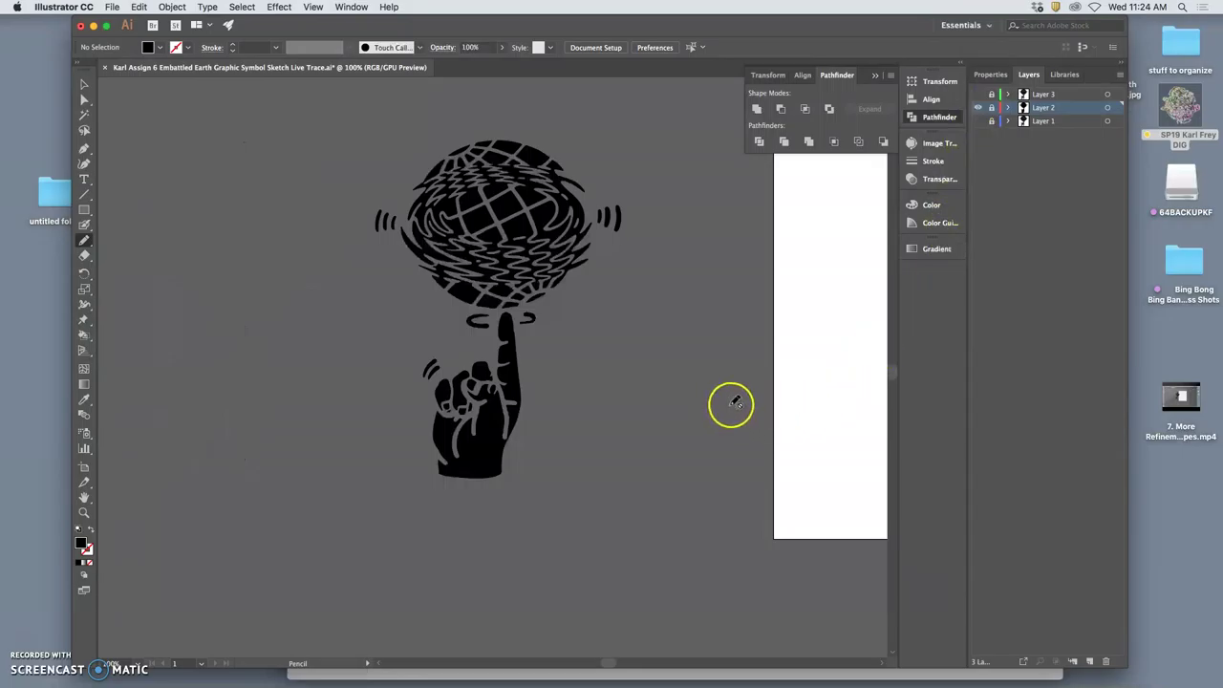
Move the unlocked Layer 2 symbol onto the artboard, scale it to about 511 by 702 pt, and position it near the page's center
scroll(731, 404, "right", 5)
key("super+minus")
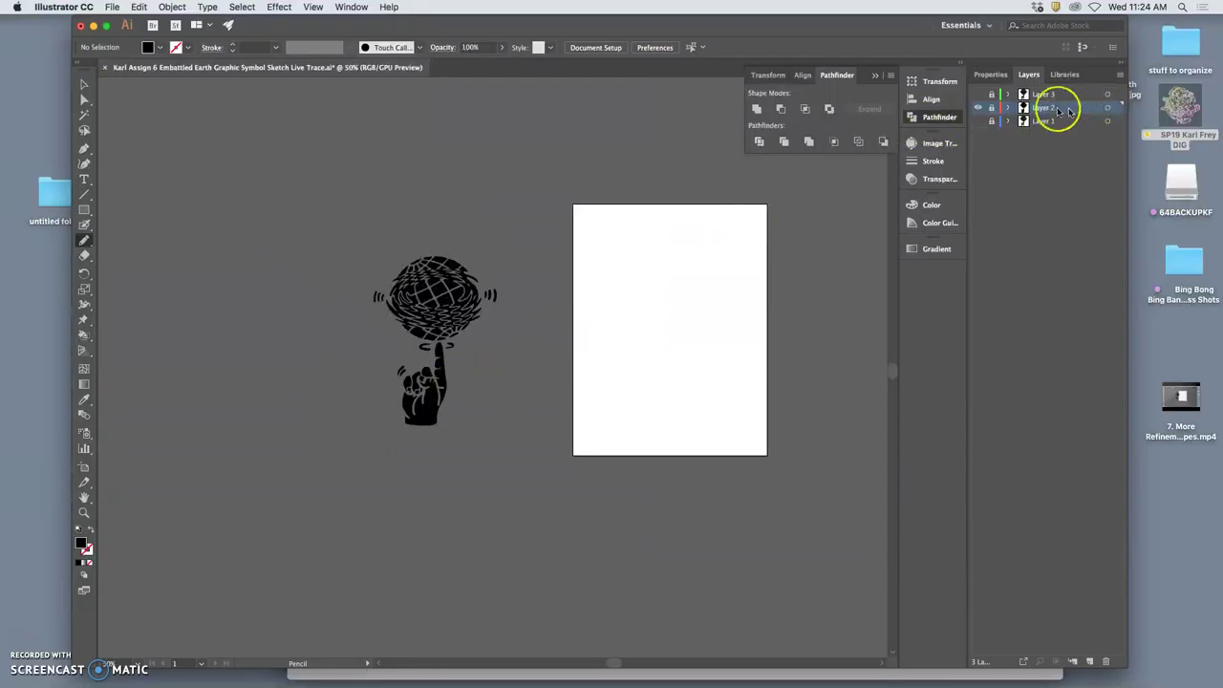
left_click(1107, 108)
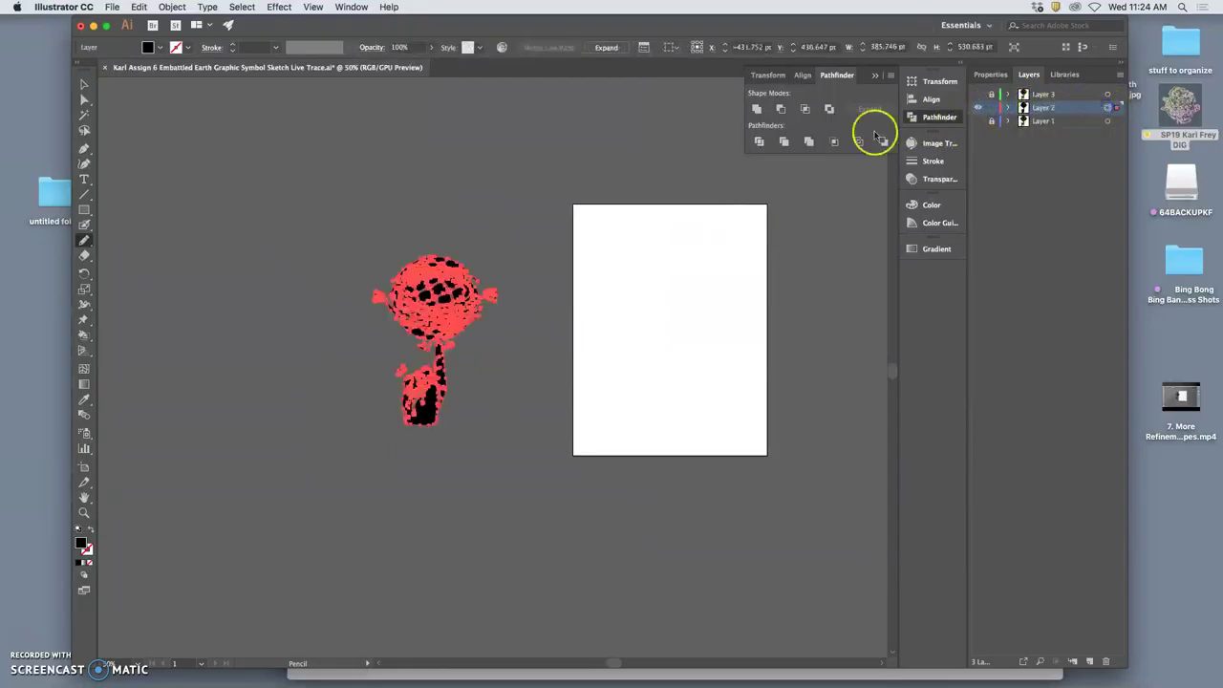
left_click(84, 85)
left_click_drag(433, 289, 657, 252)
left_click_drag(718, 387, 757, 441)
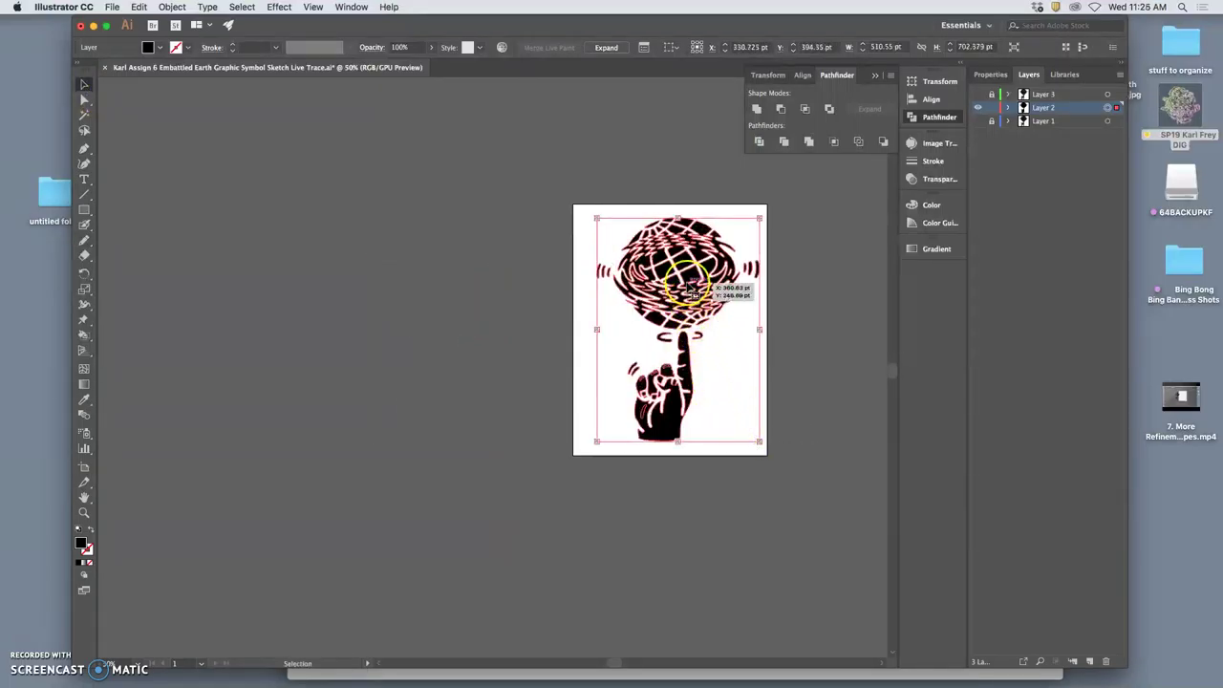
left_click_drag(686, 275, 676, 276)
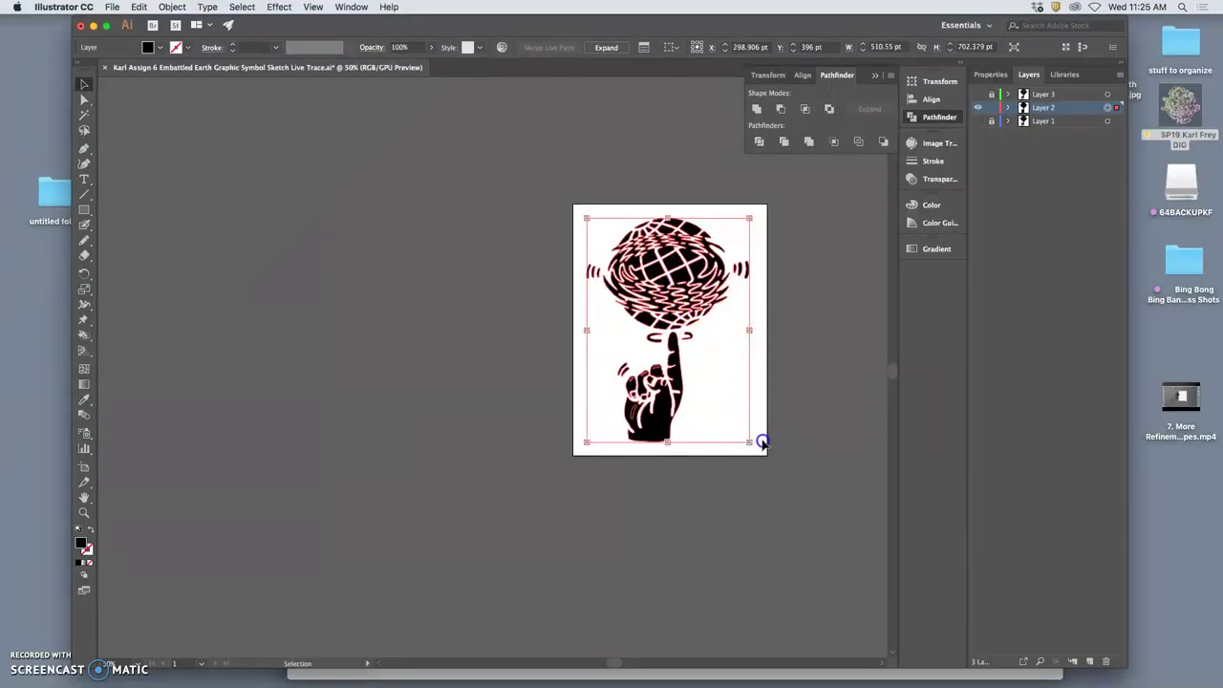
left_click(758, 445)
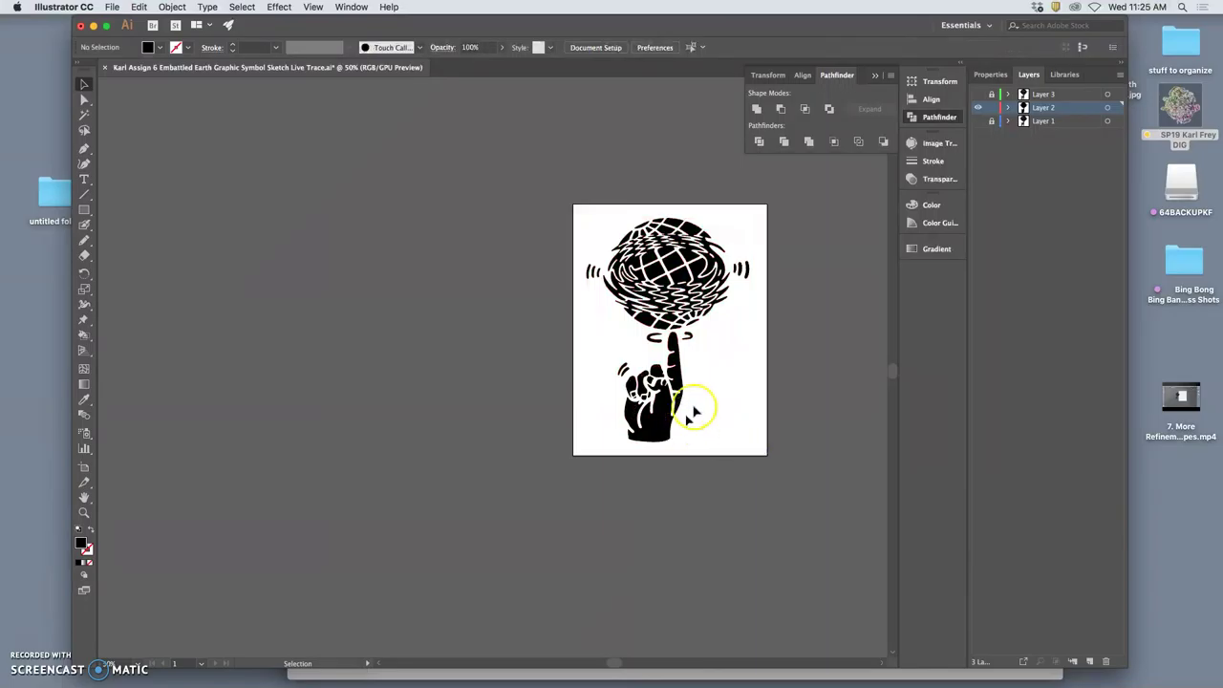
Rotate the filled symbol slightly counterclockwise on the artboard
left_click(1109, 111)
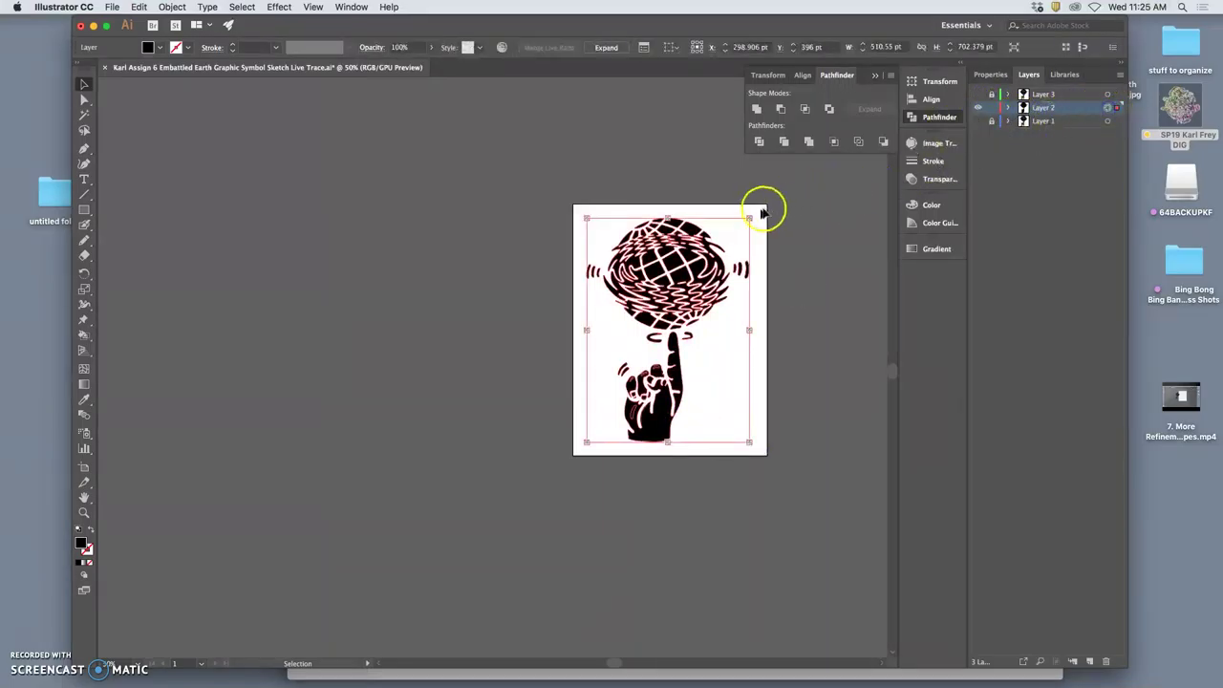
left_click_drag(755, 211, 755, 207)
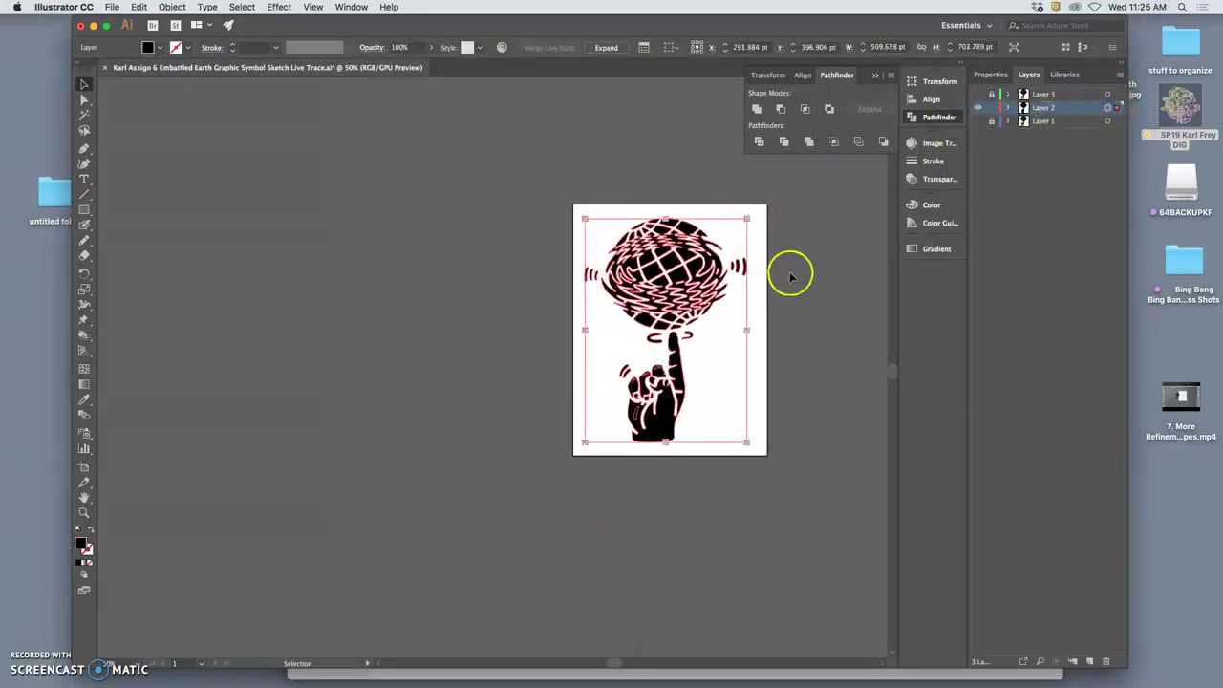
left_click(791, 278)
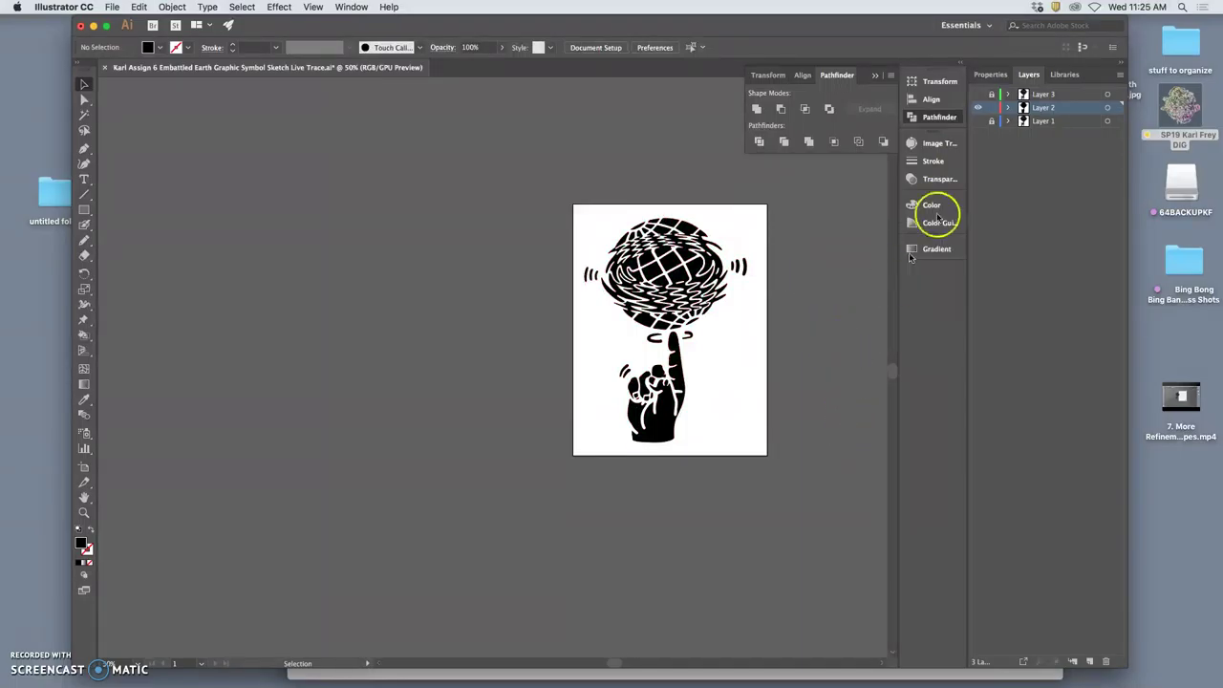
Show Layer 3 again and compare its line version with the filled symbol on the artboard
left_click(977, 95)
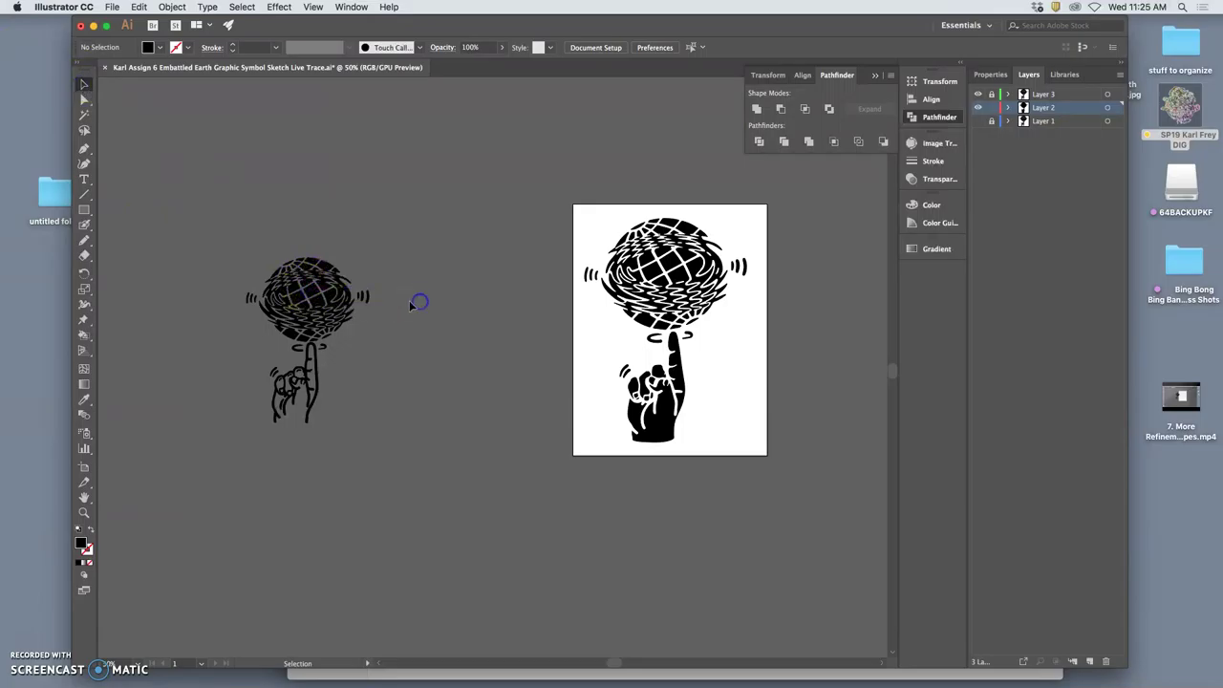
left_click(465, 462)
key("a")
key("super+equal")
key("super+equal")
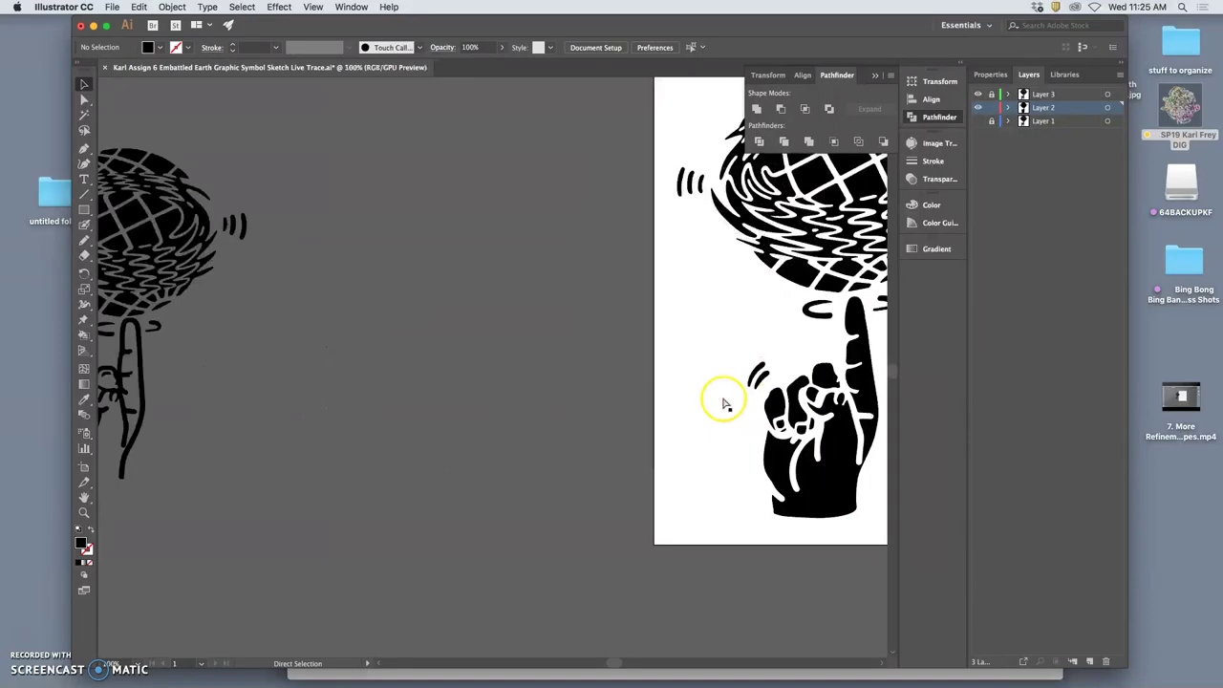
key("v")
scroll(722, 405, "right", 5)
scroll(717, 406, "up", 4)
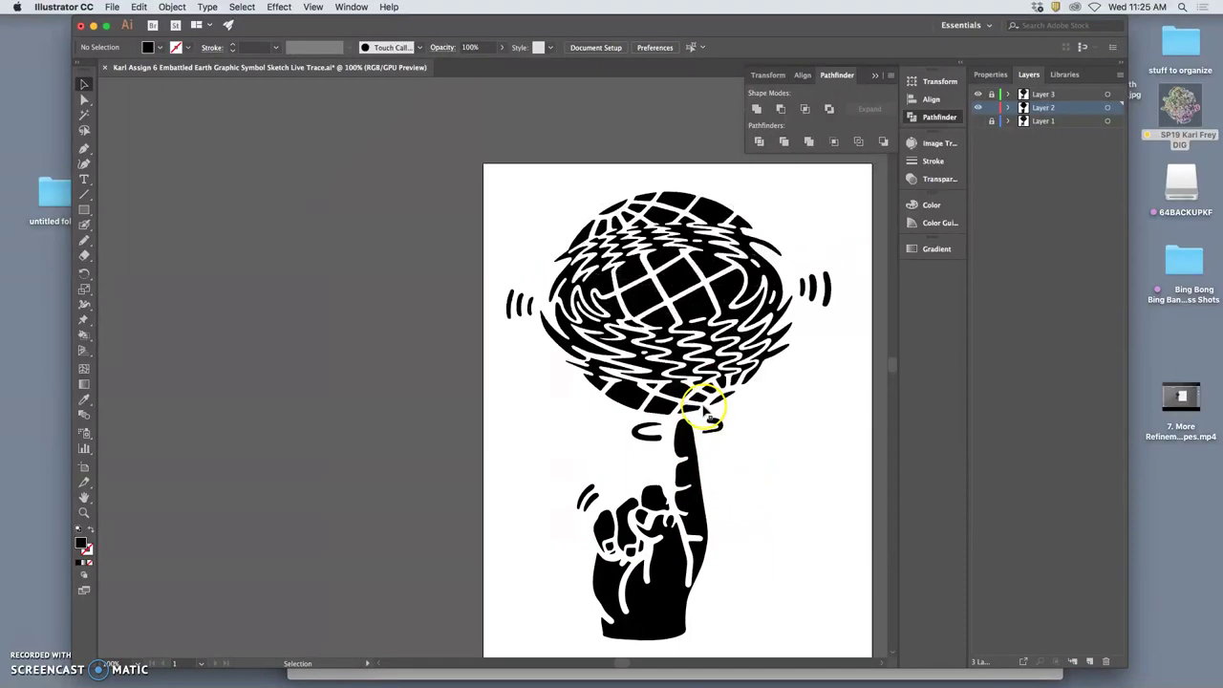
scroll(683, 409, "down", 1)
scroll(638, 405, "left", 7)
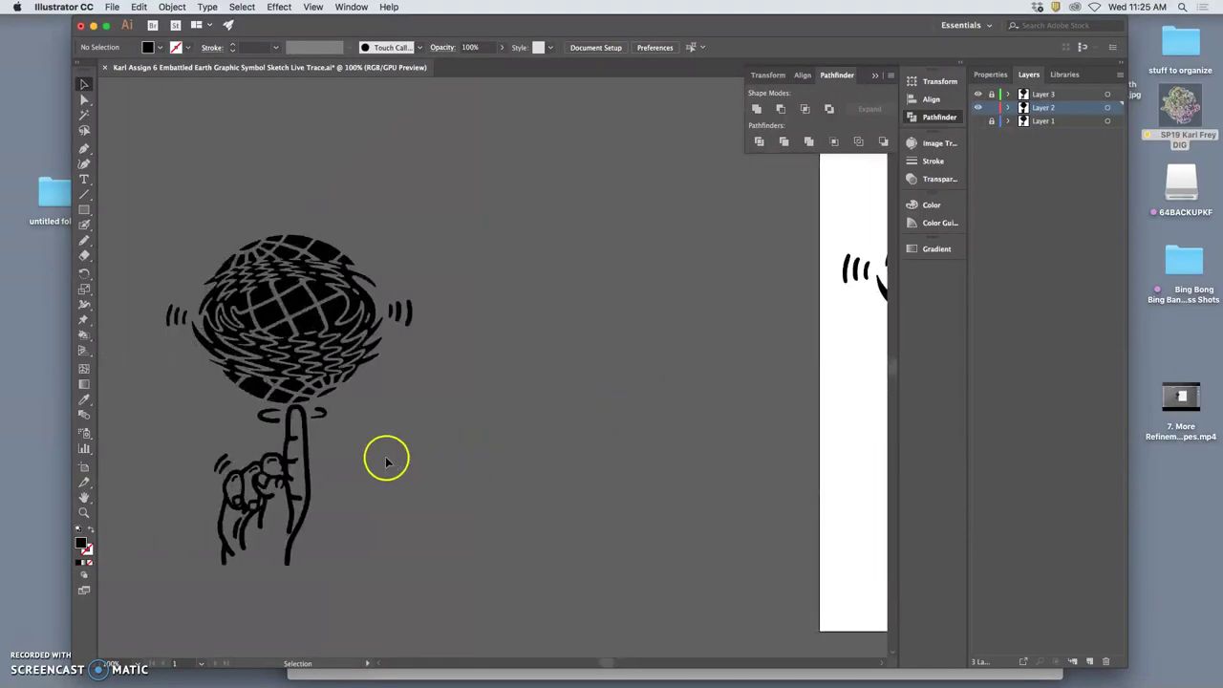
scroll(674, 426, "right", 7)
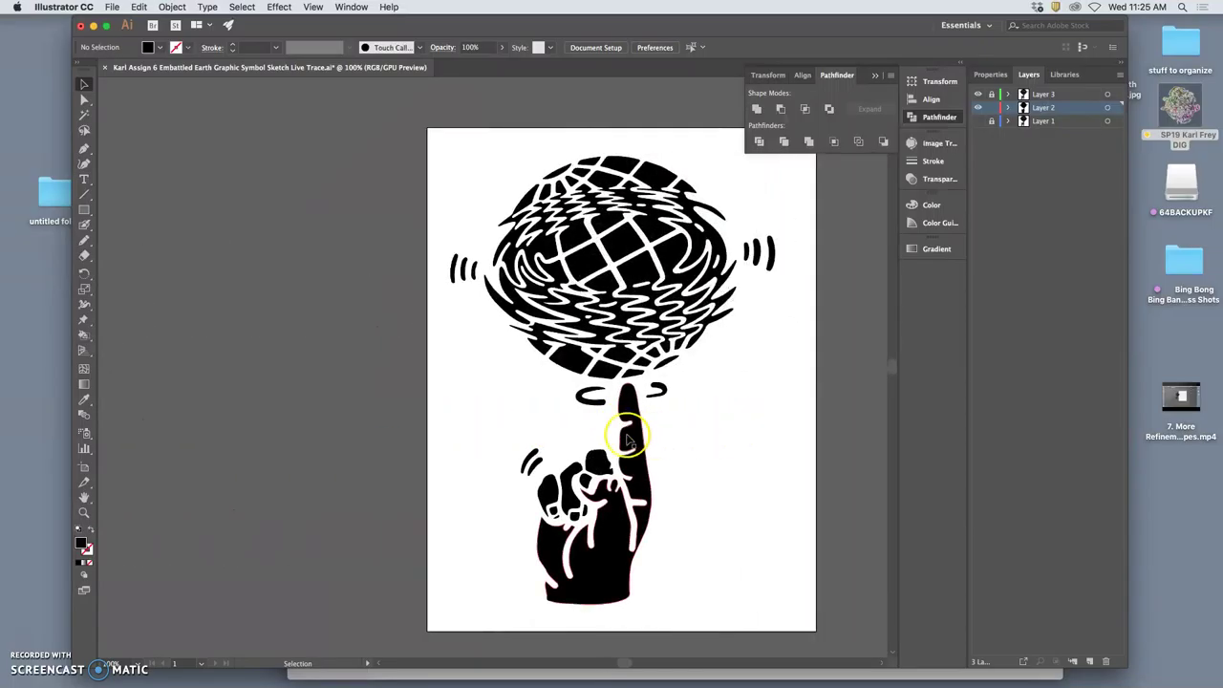
key("super+equal")
key("super+equal")
key("super+equal")
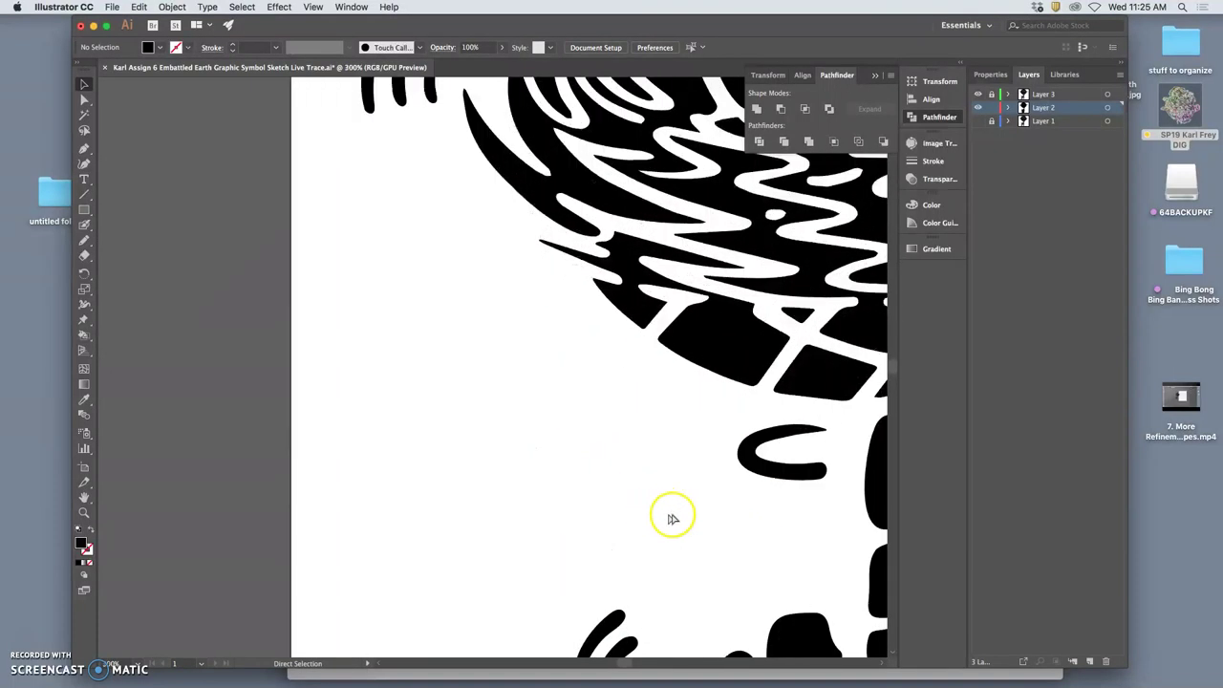
Examine the filled hand, finger and globe up close for shapes that still need refining
scroll(674, 518, "down", 10)
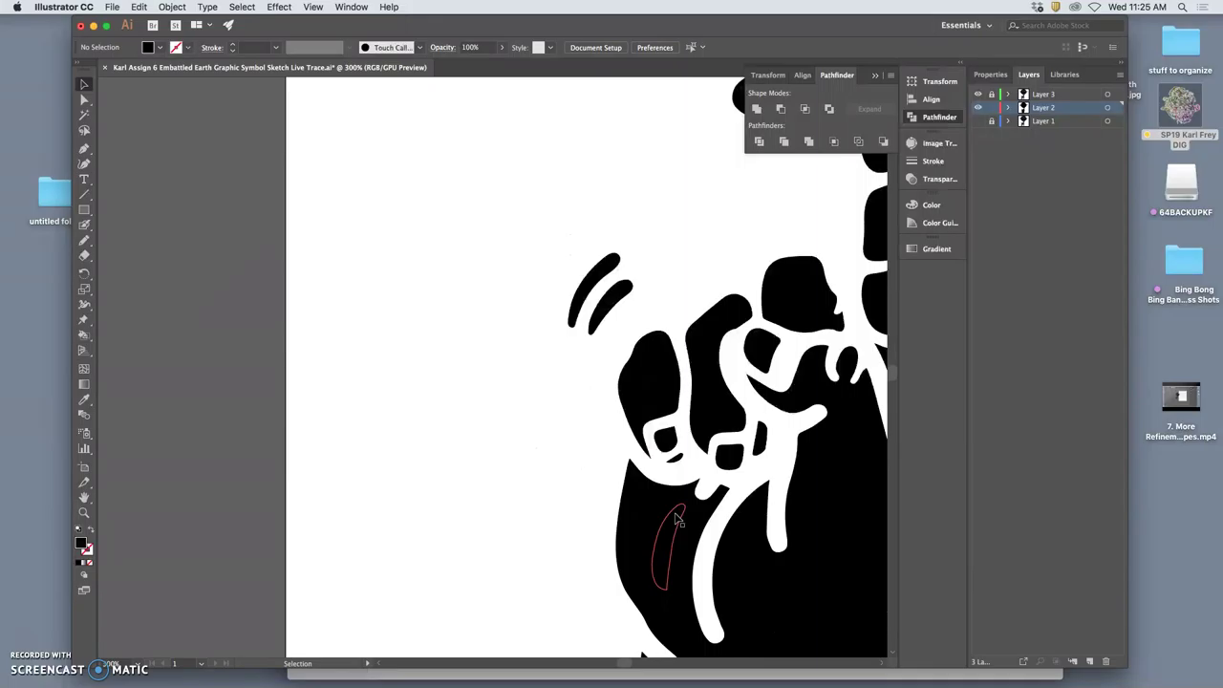
scroll(677, 519, "right", 5)
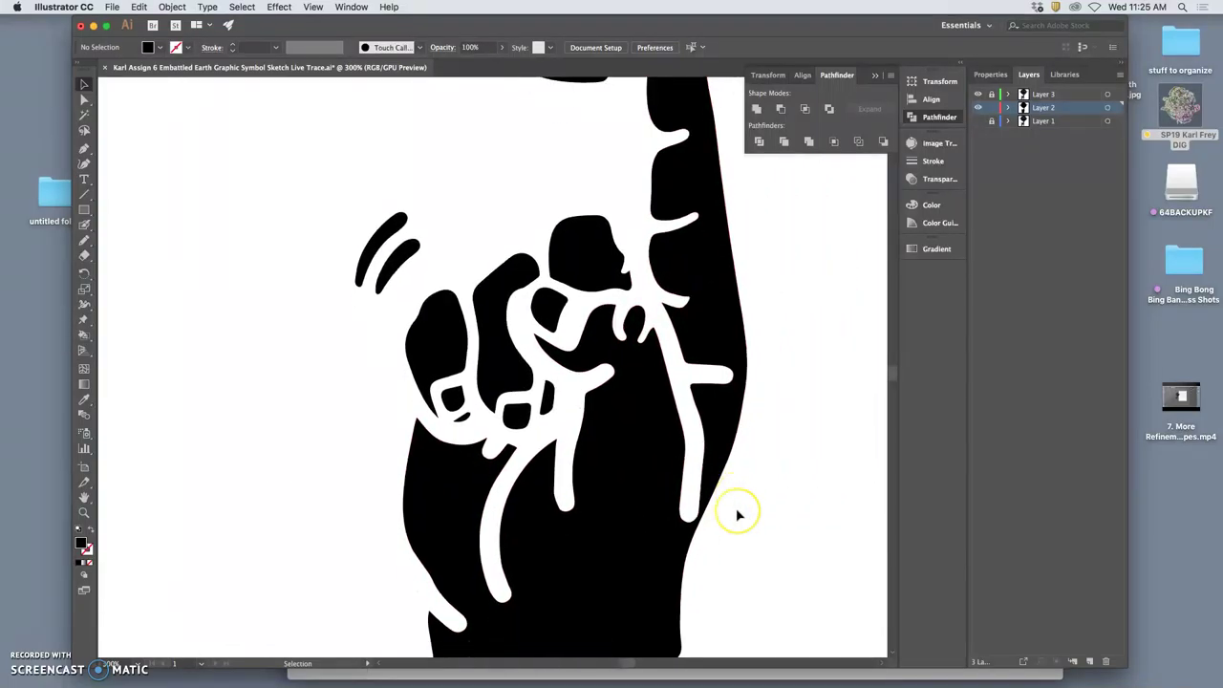
scroll(738, 516, "down", 3)
scroll(741, 506, "up", 5)
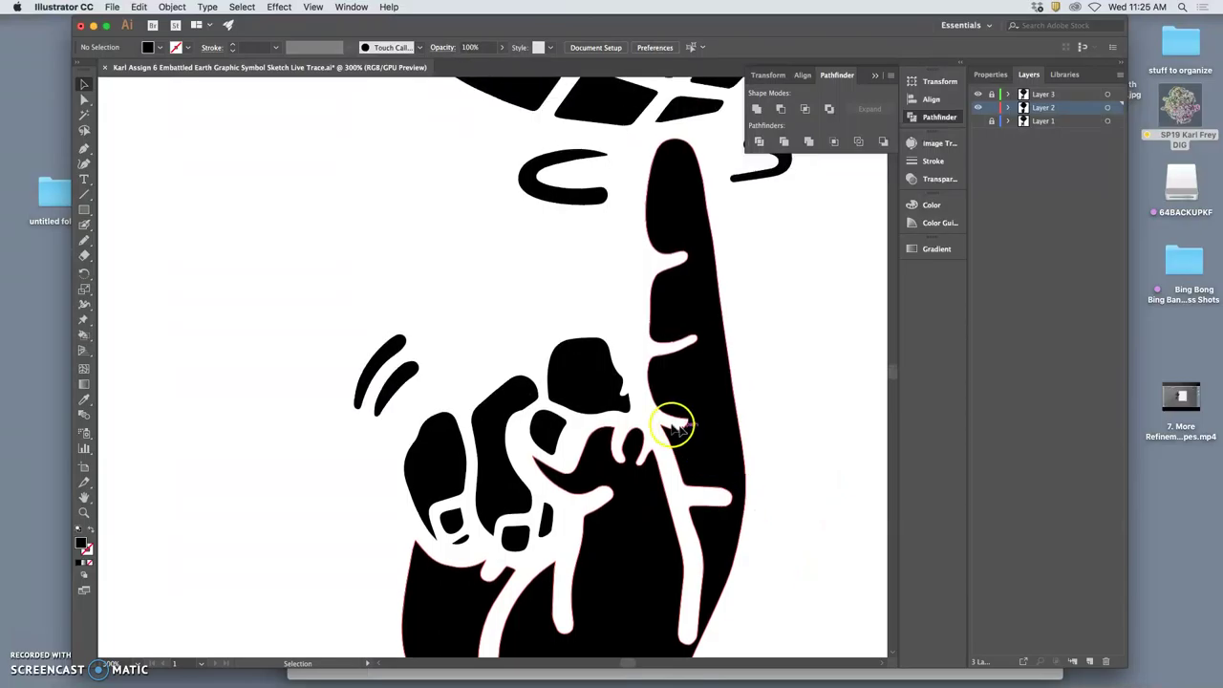
scroll(817, 350, "up", 5)
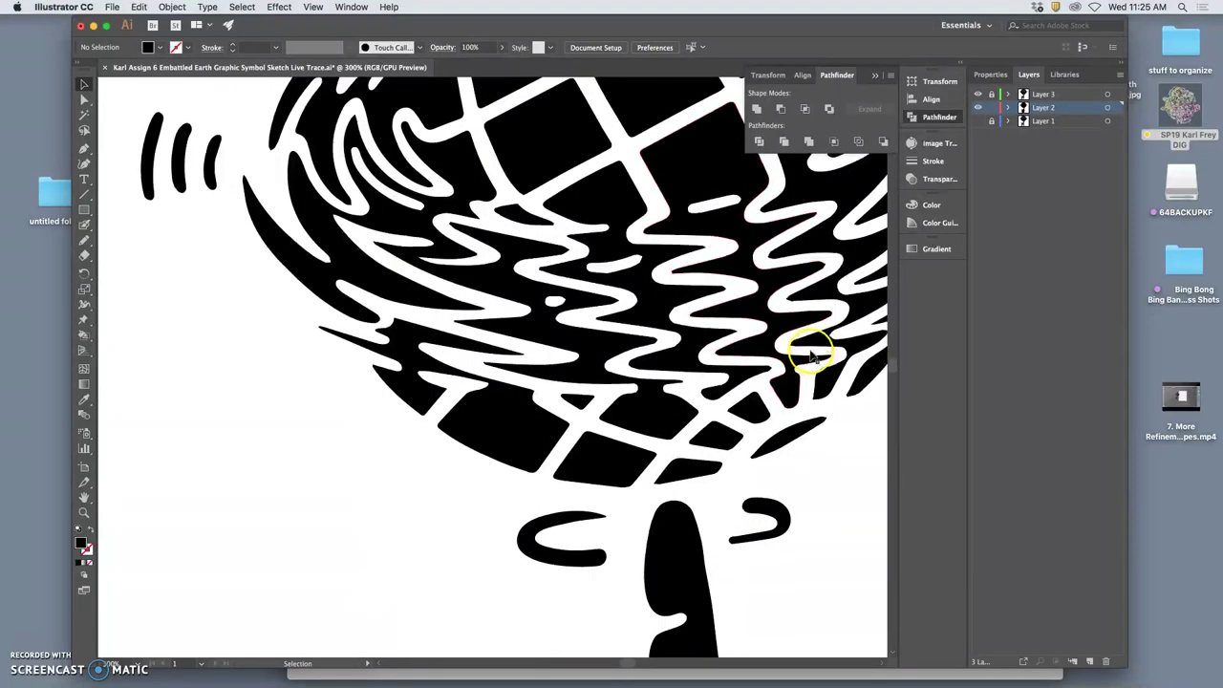
scroll(810, 356, "up", 8)
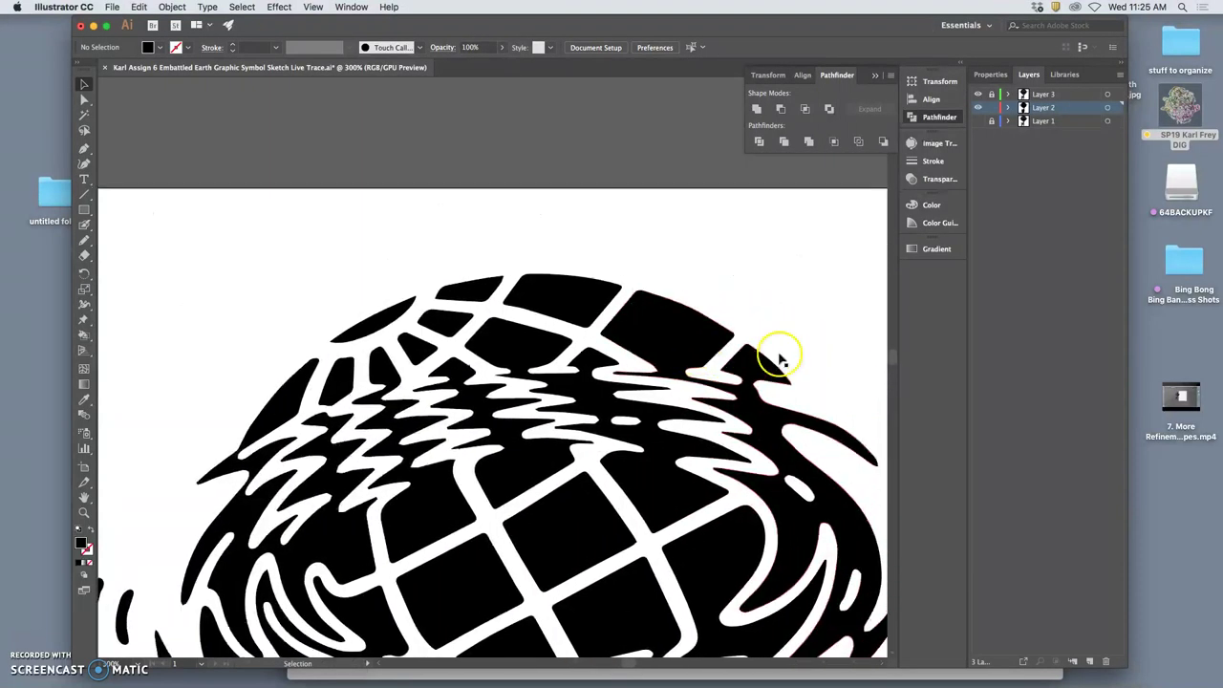
scroll(779, 358, "right", 2)
scroll(779, 359, "down", 5)
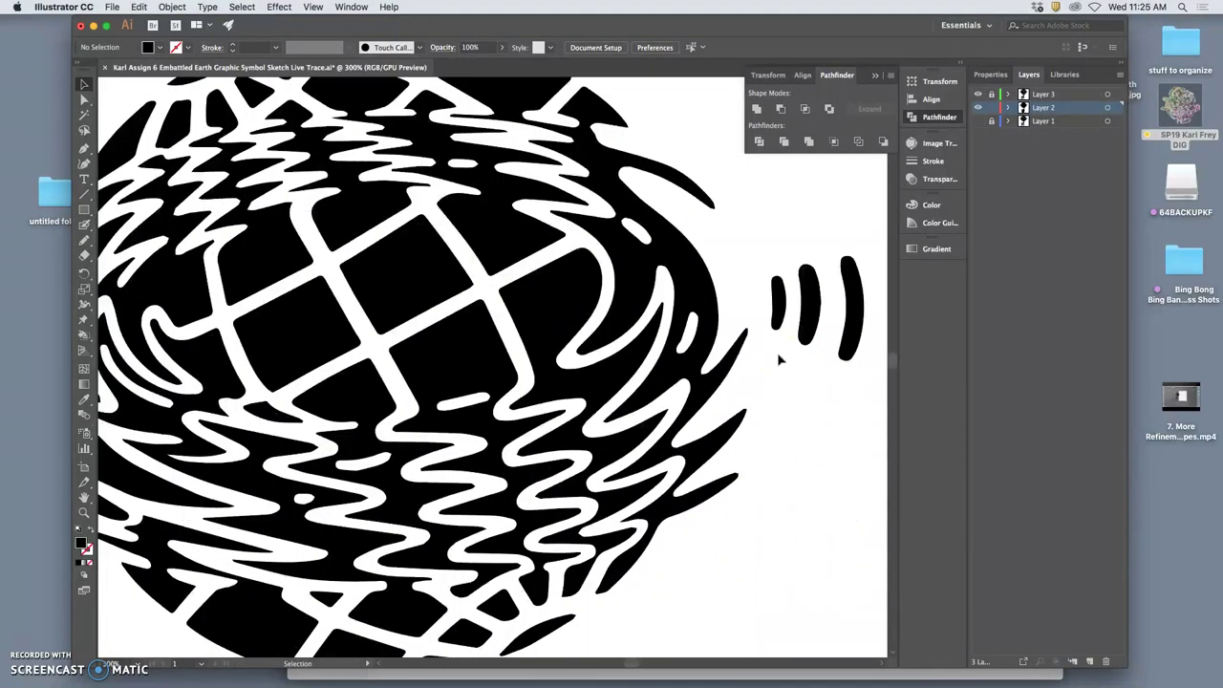
scroll(780, 361, "down", 2)
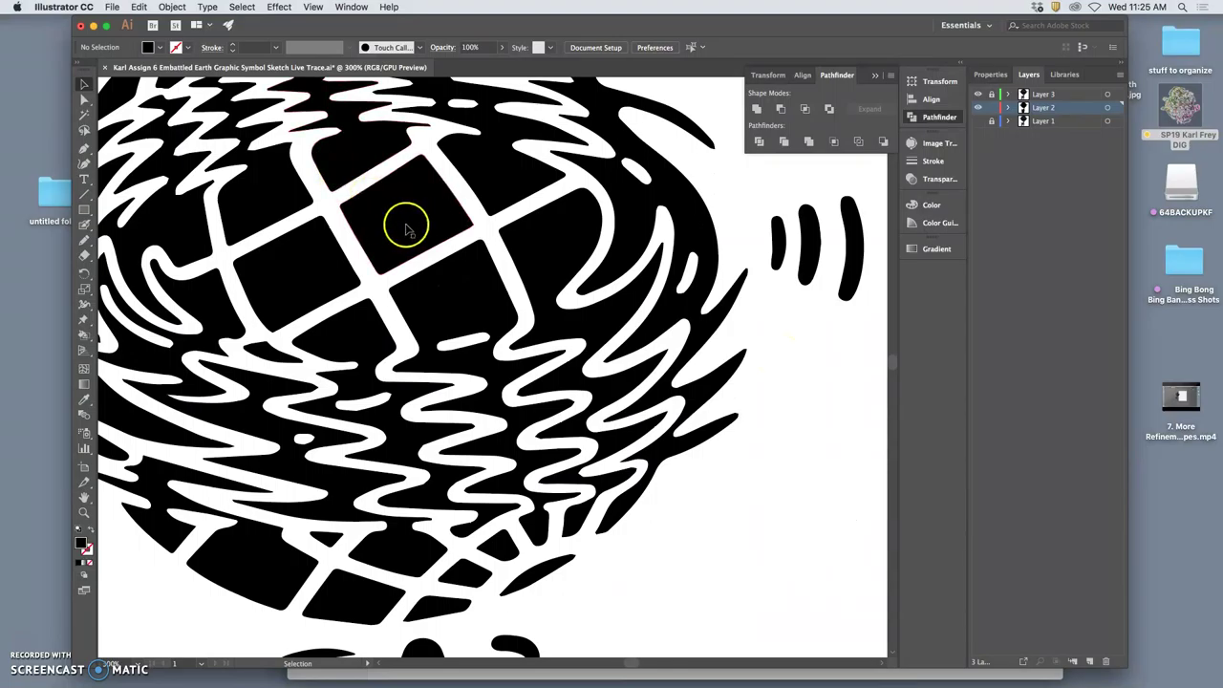
Smooth the inner corners of the white zigzags on the globe's lower right with the Pencil tool and extend one blunt end into a point
key("super+equal")
key("super+equal")
key("super+equal")
scroll(411, 349, "down", 5)
scroll(411, 349, "right", 3)
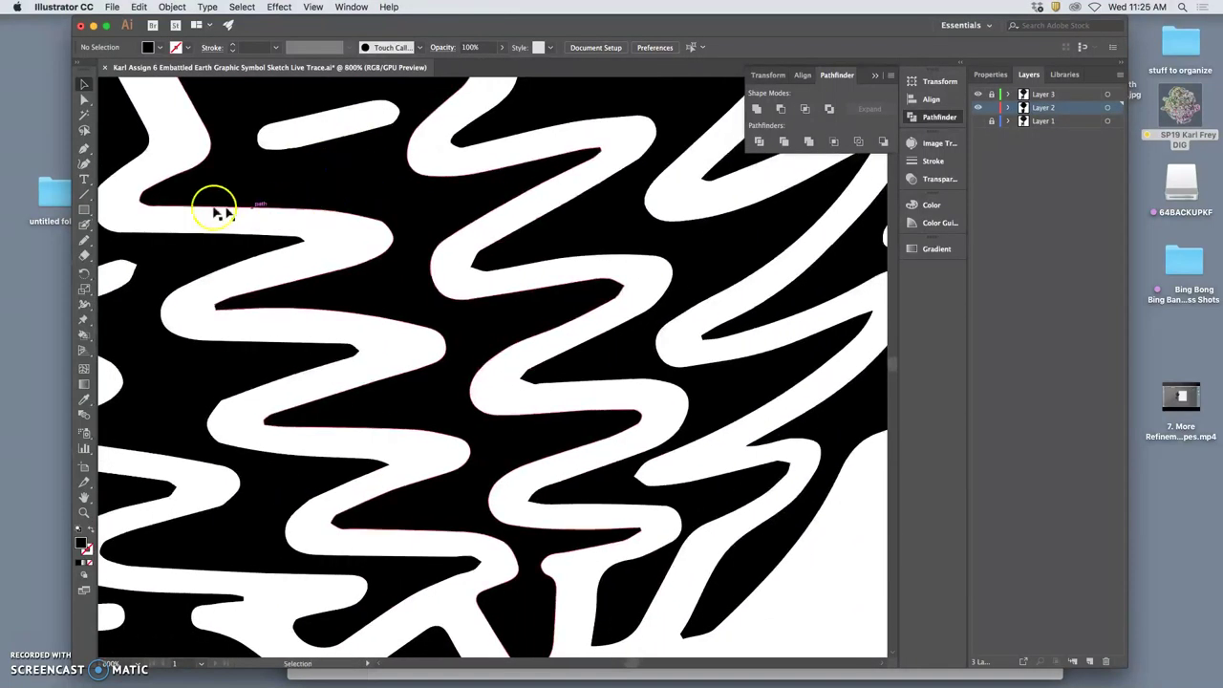
left_click(84, 240)
left_click(556, 249, "super")
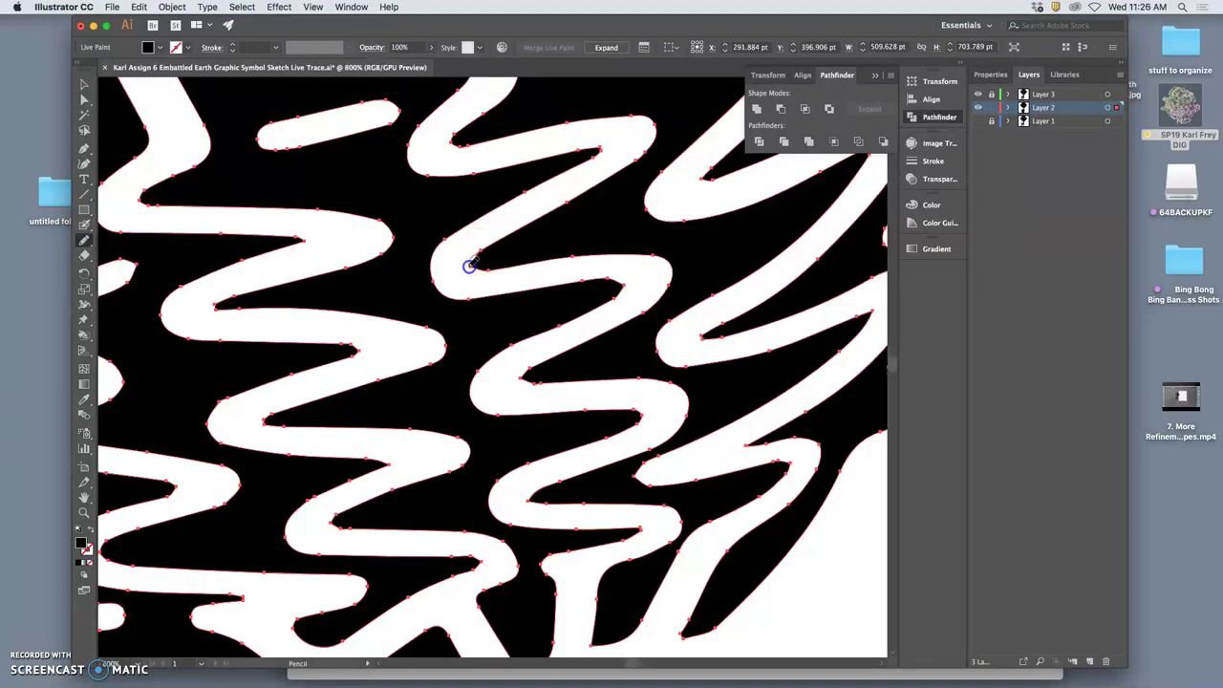
mouse_move(488, 271)
left_mouse_down()
mouse_move(519, 273)
mouse_move(612, 330)
mouse_move(622, 393)
mouse_move(563, 391)
mouse_move(534, 369)
mouse_move(598, 379)
mouse_move(656, 455)
left_mouse_up()
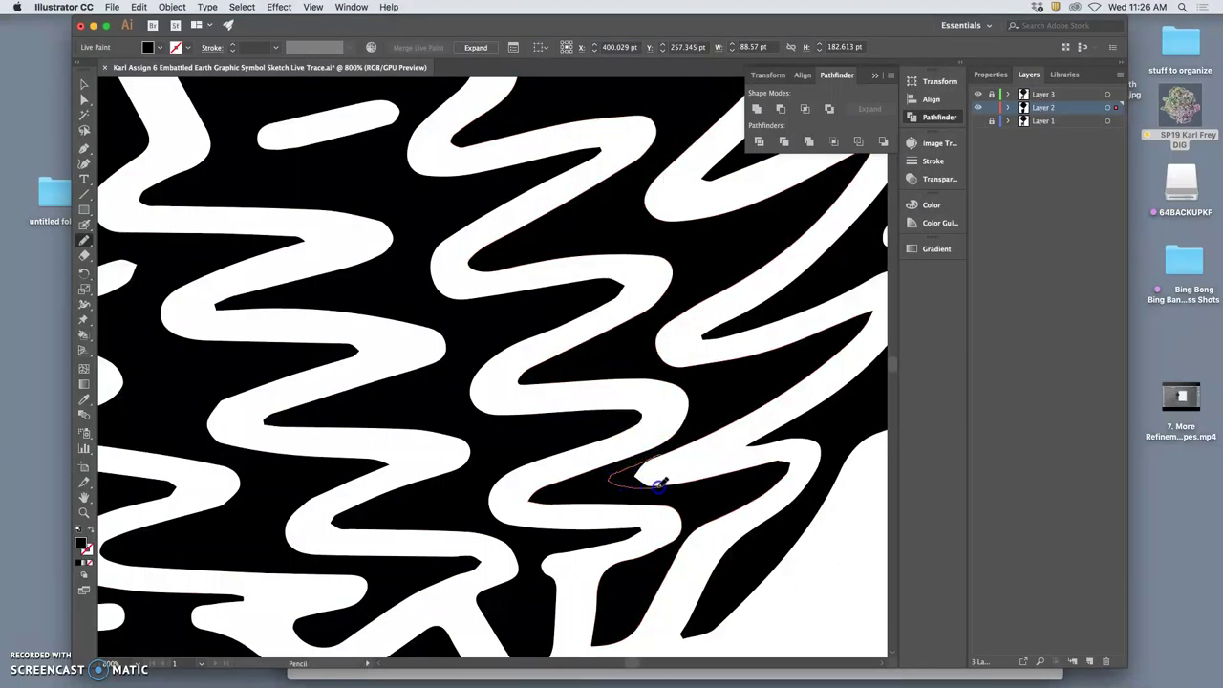
mouse_move(660, 484)
left_mouse_down()
mouse_move(718, 511)
mouse_move(737, 546)
mouse_move(784, 542)
mouse_move(732, 563)
left_mouse_up()
key("super")
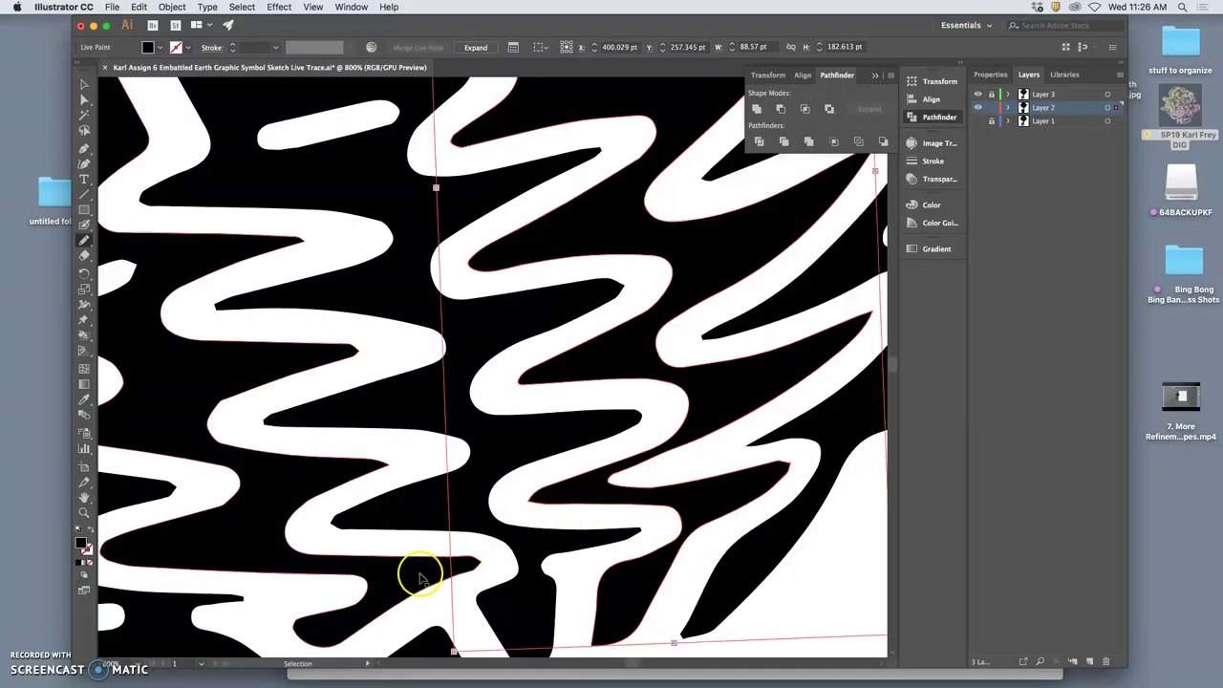
Redraw the short white dash in the lower part of the globe's central grid as a tapered crescent about 33 by 13 pt
mouse_move(445, 574)
left_mouse_down()
mouse_move(506, 545)
mouse_move(521, 499)
mouse_move(585, 456)
mouse_move(551, 298)
mouse_move(577, 419)
mouse_move(377, 586)
left_mouse_up()
key("space")
left_click_drag(522, 424, 591, 545)
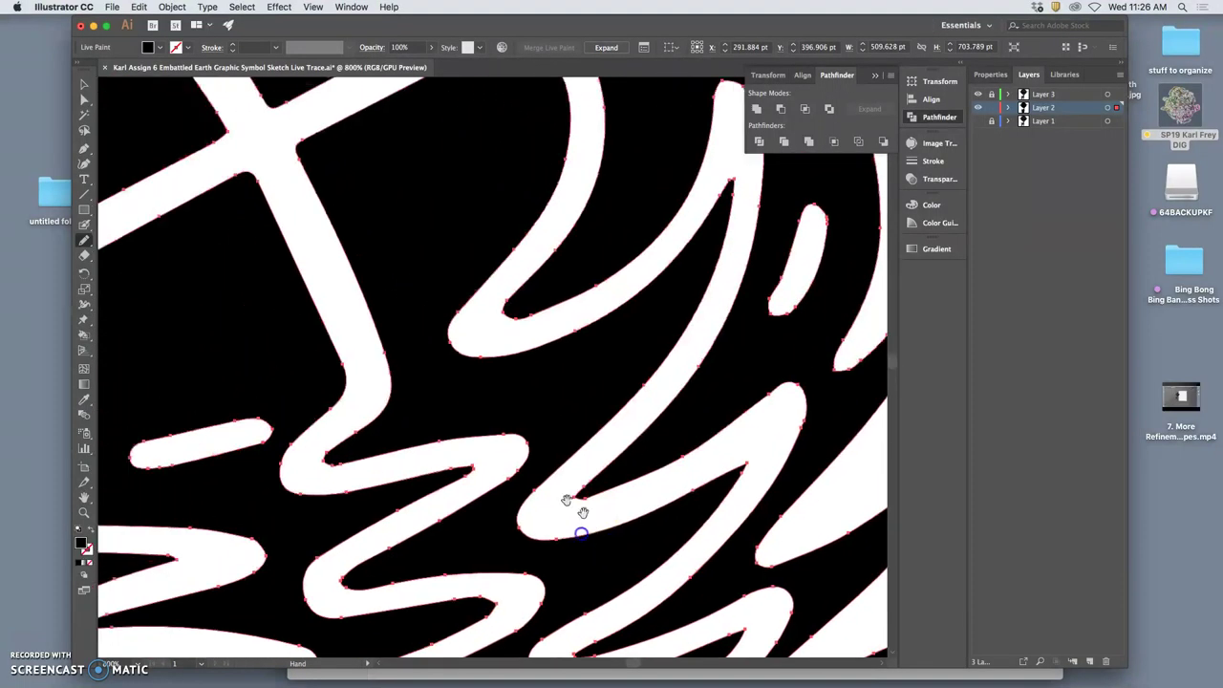
mouse_move(533, 488)
left_mouse_down()
mouse_move(697, 424)
mouse_move(617, 410)
left_mouse_up()
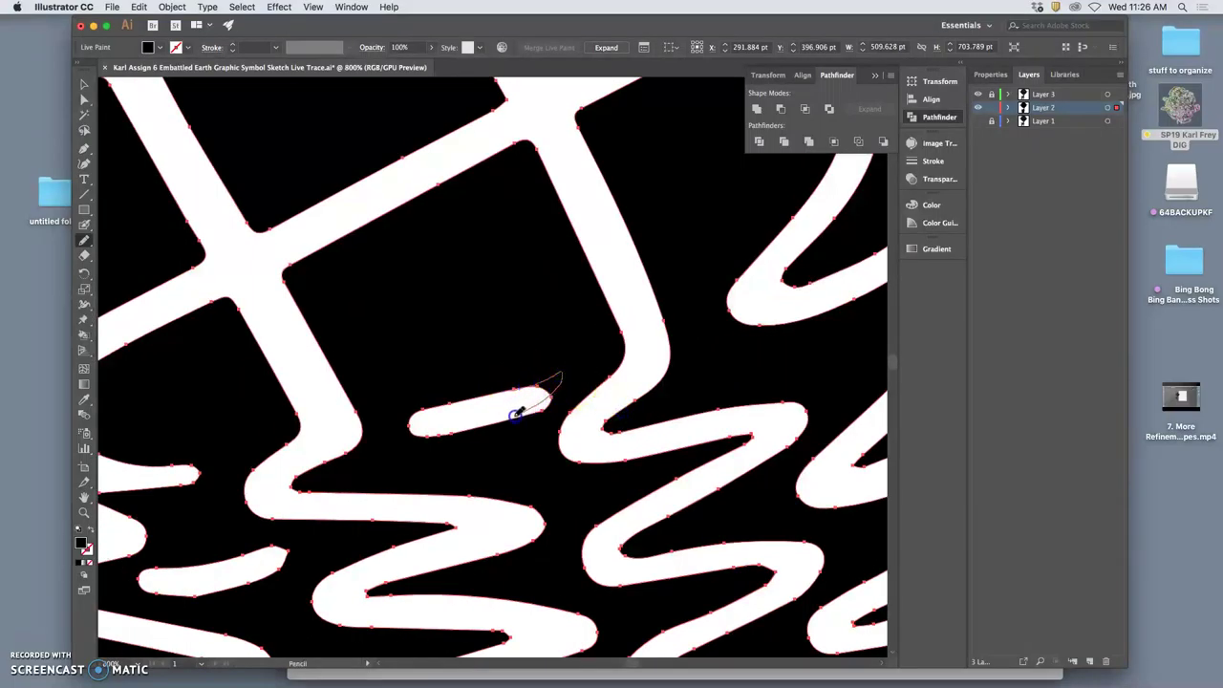
left_click_drag(490, 423, 485, 430)
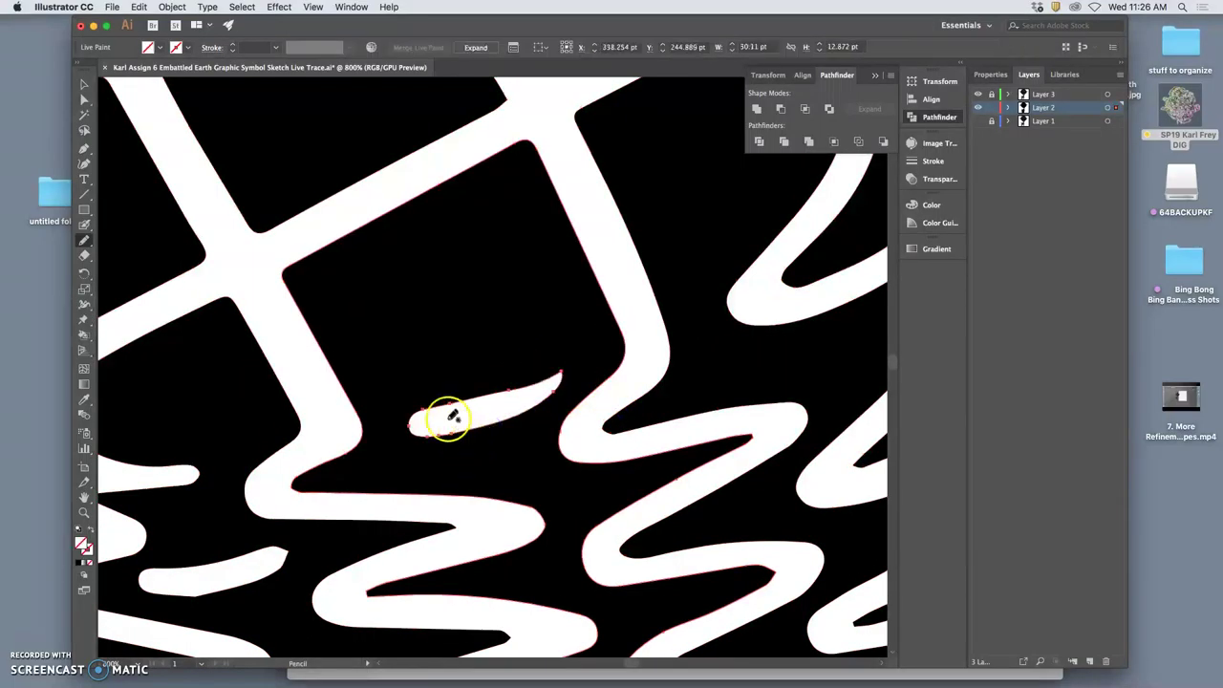
left_click(516, 391)
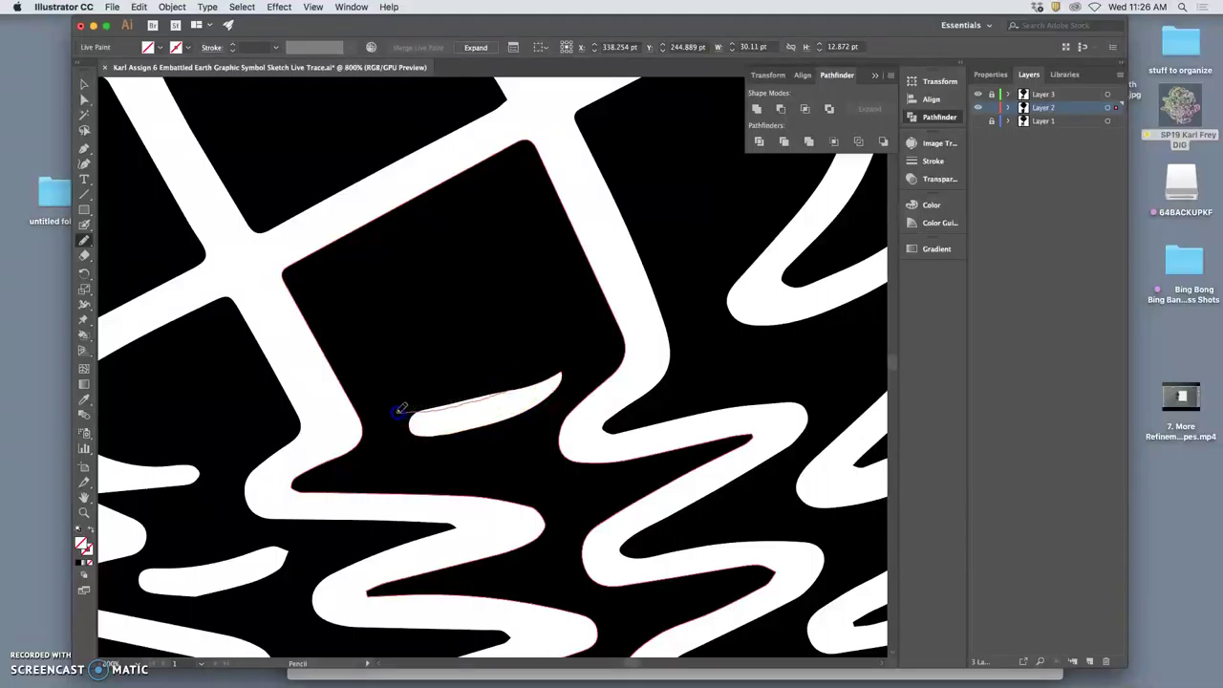
left_click_drag(408, 432, 425, 435)
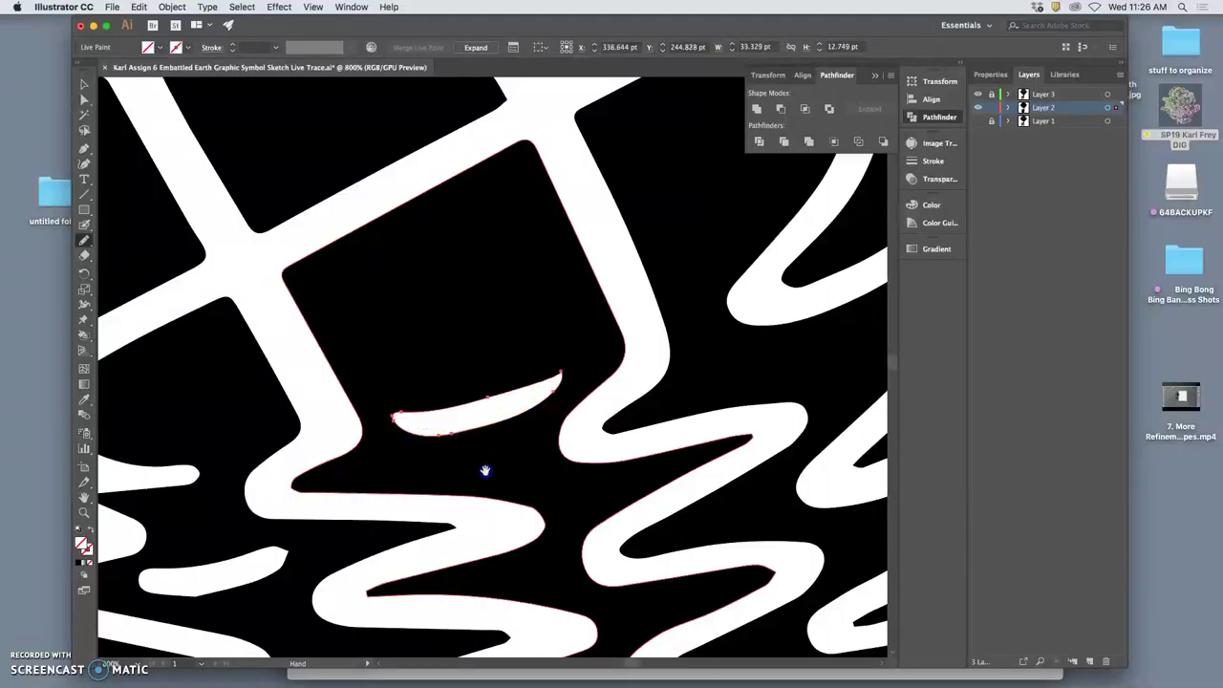
left_click_drag(486, 471, 489, 472)
key("super+minus")
key("super+minus")
key("super+minus")
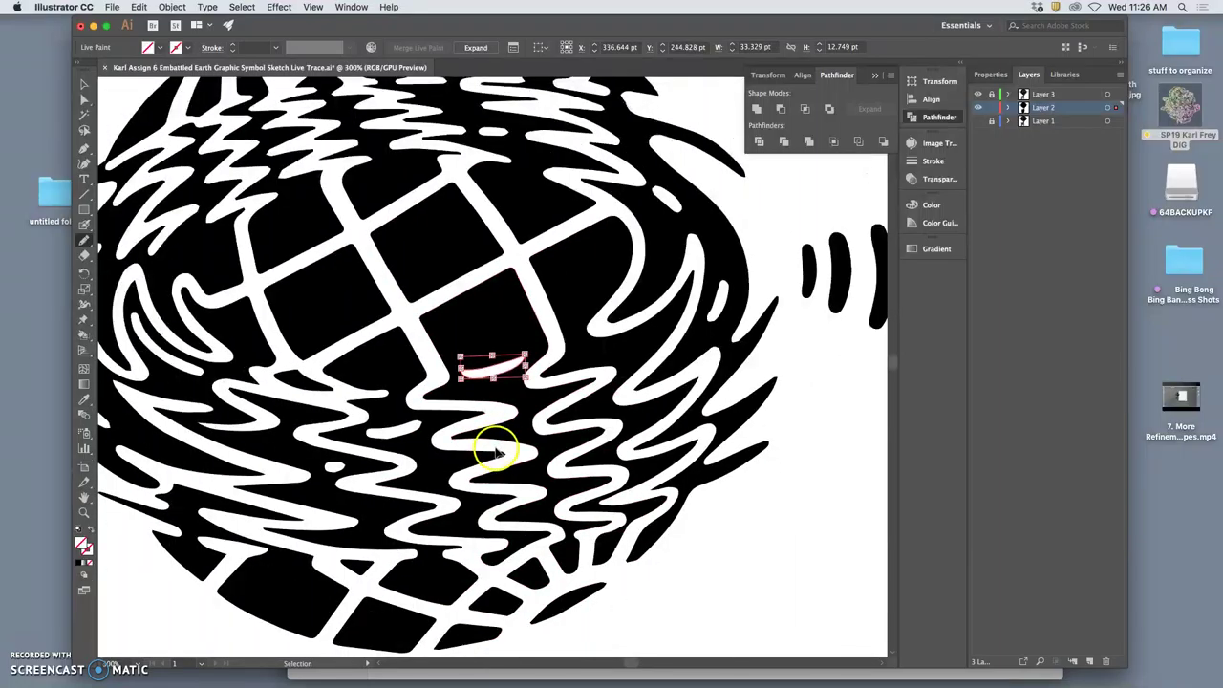
Reshape the white dash among the zigzags below the central grid into a mark about 30 by 10 pt with a forked right end
key("super+plus")
key("super+plus")
key("super+plus")
key("super+plus")
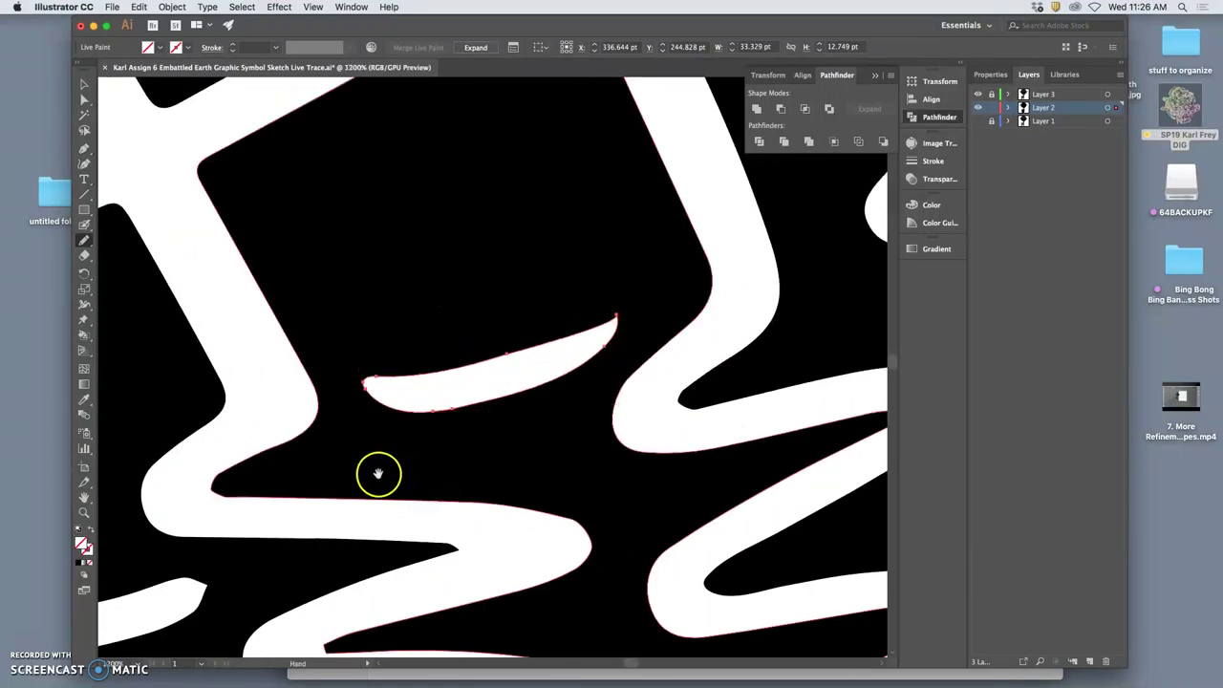
left_click(460, 475, "super")
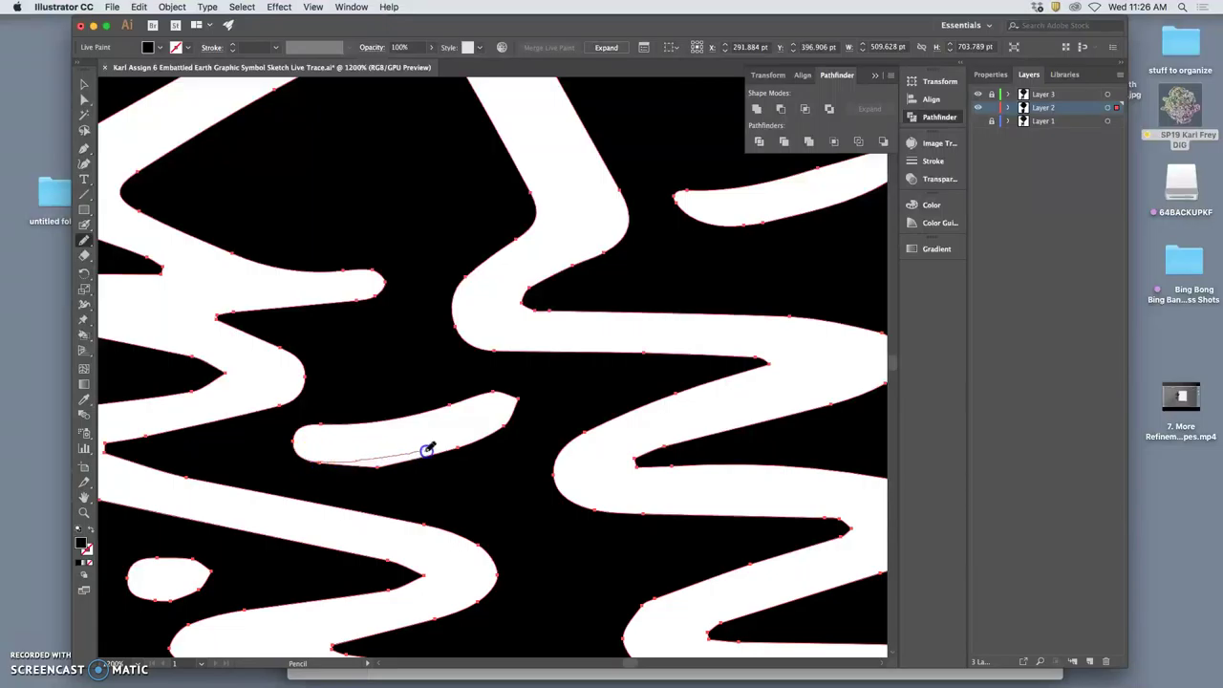
left_click_drag(511, 421, 436, 450)
left_click(404, 459, "super")
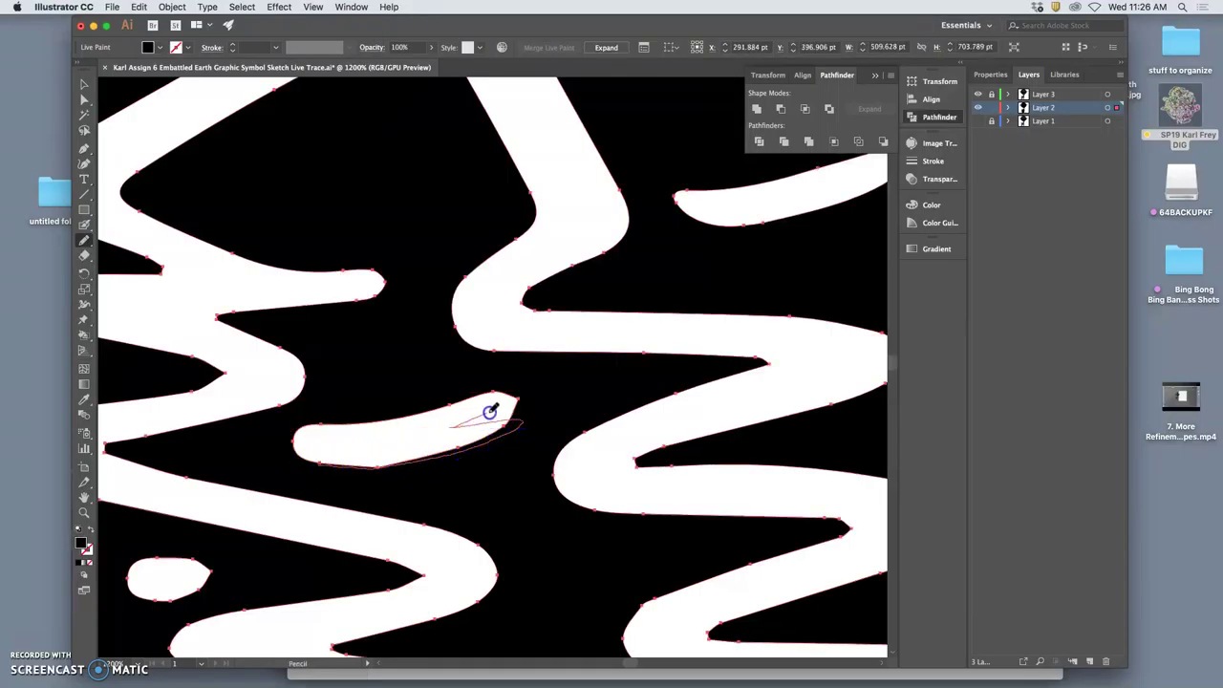
left_click_drag(485, 393, 481, 394)
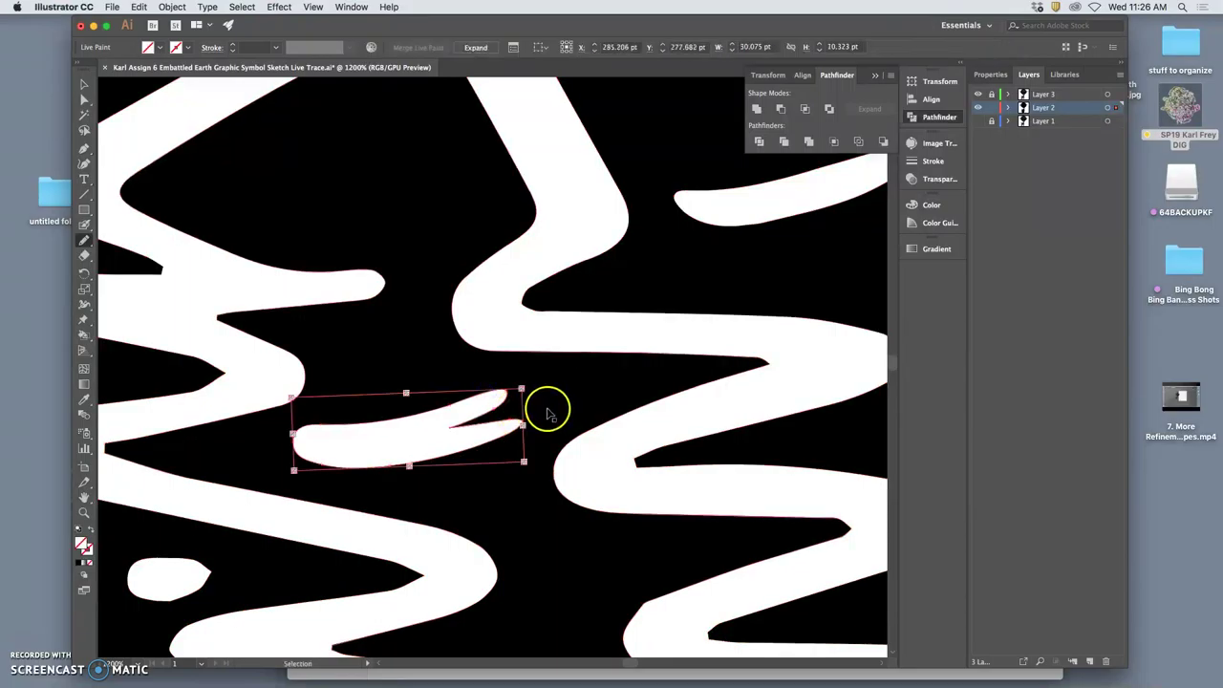
left_click(549, 411, "super")
Check the reshaped globe marks against the whole symbol on the artboard
key("super+minus")
key("super+minus")
key("super+minus")
key("super+minus")
key("super+minus")
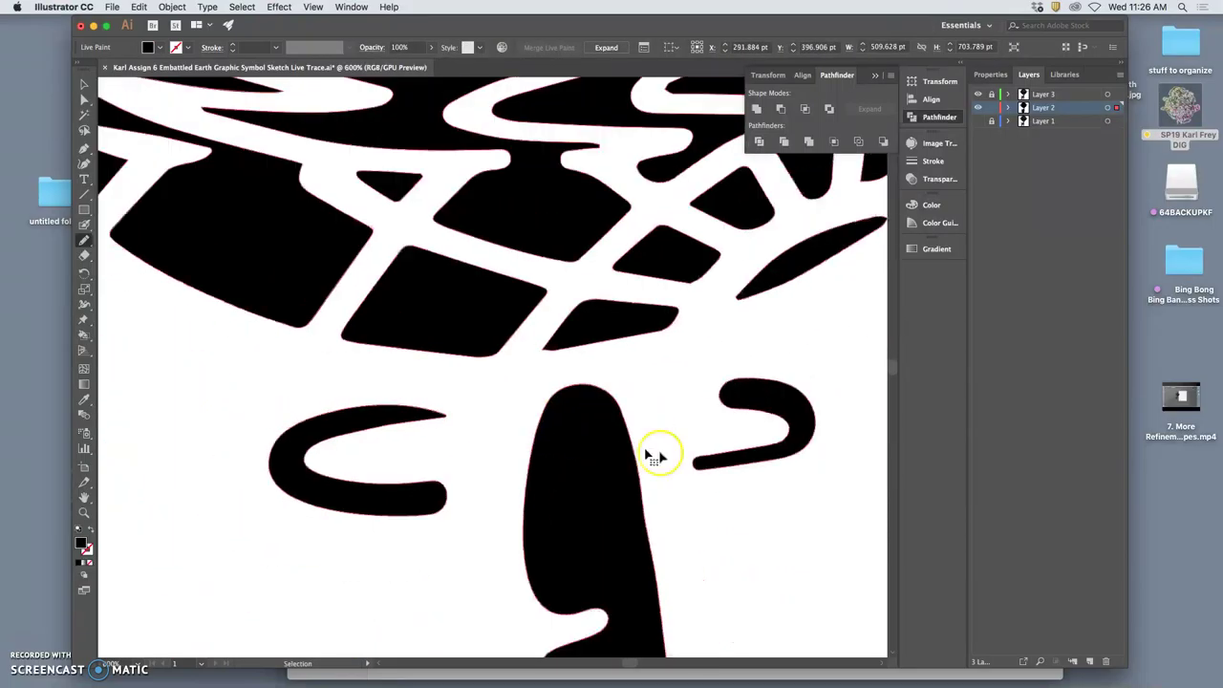
key("super+minus")
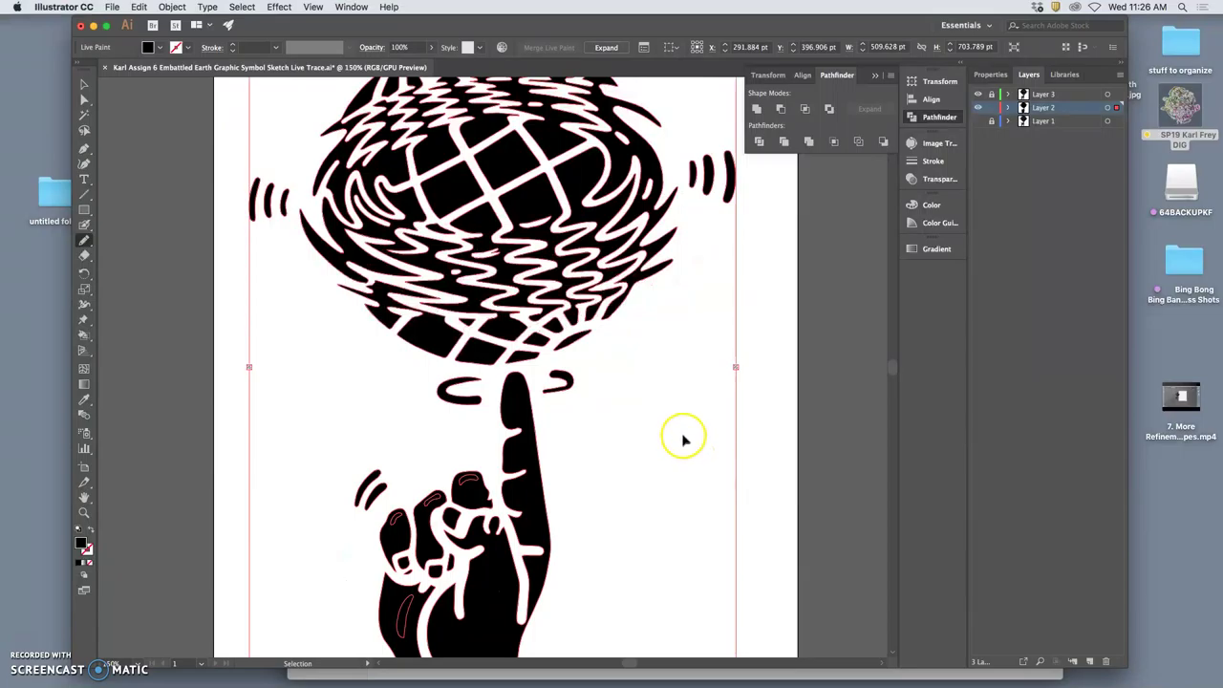
key("super+plus")
key("super+plus")
key("super+plus")
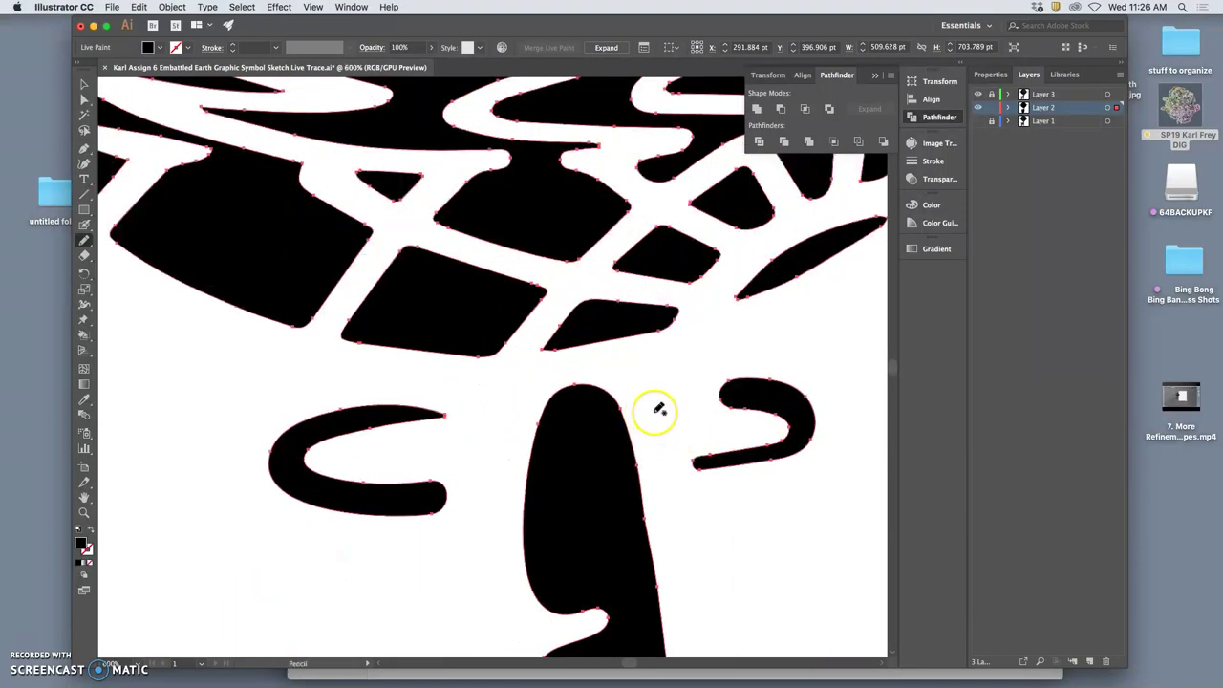
key("super+minus")
key("super+minus")
key("super+minus")
key("super+minus")
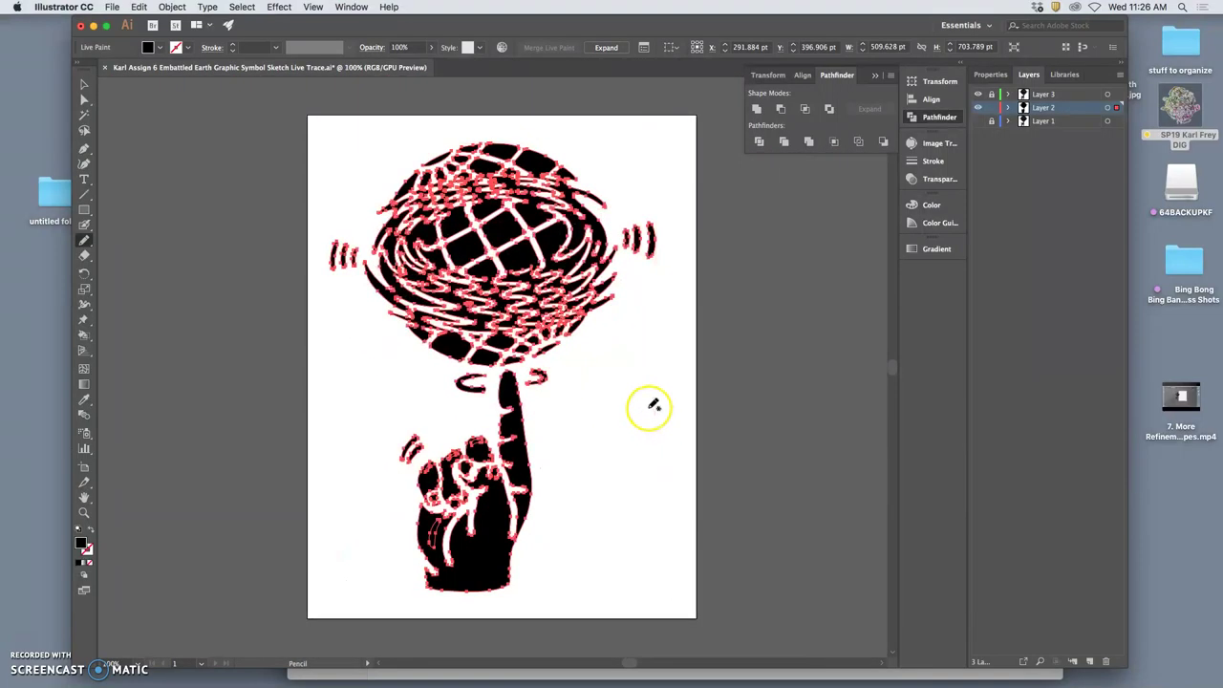
Open up the fork of the small white mark on the globe and thicken its lower prong, making it about 28 by 12 pt
key("super+plus")
key("super+plus")
key("super+plus")
key("super+plus")
key("super+plus")
key("super+plus")
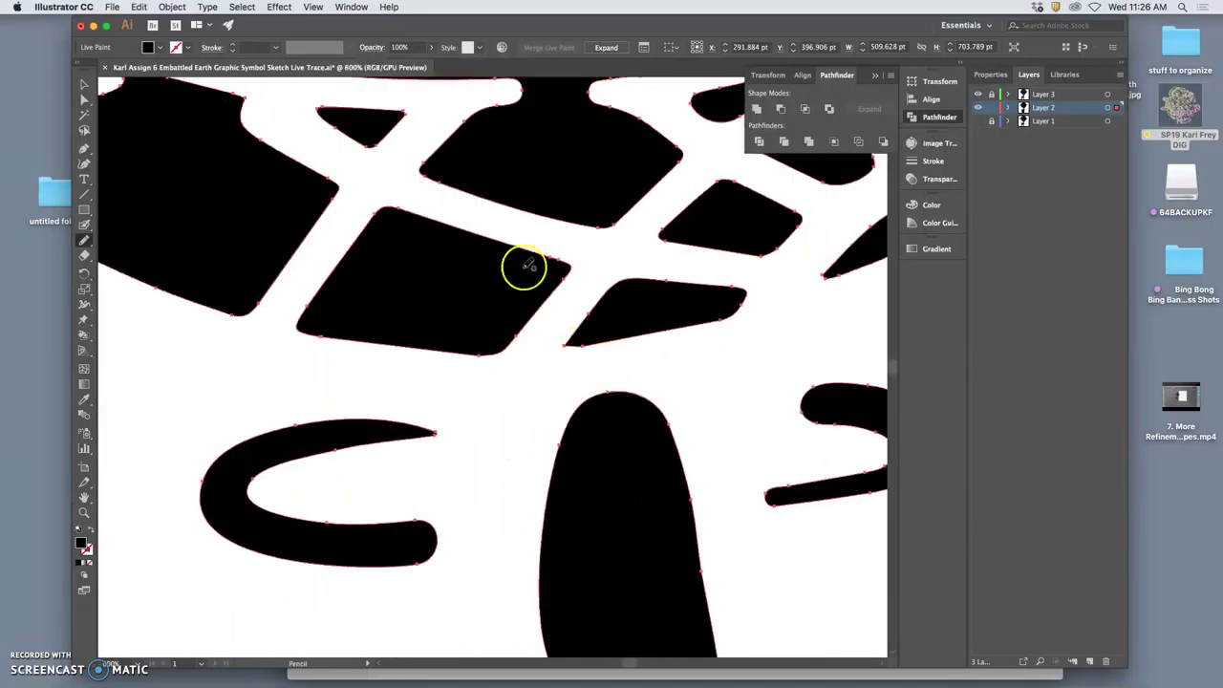
left_click_drag(524, 220, 522, 562)
left_click_drag(510, 276, 495, 484)
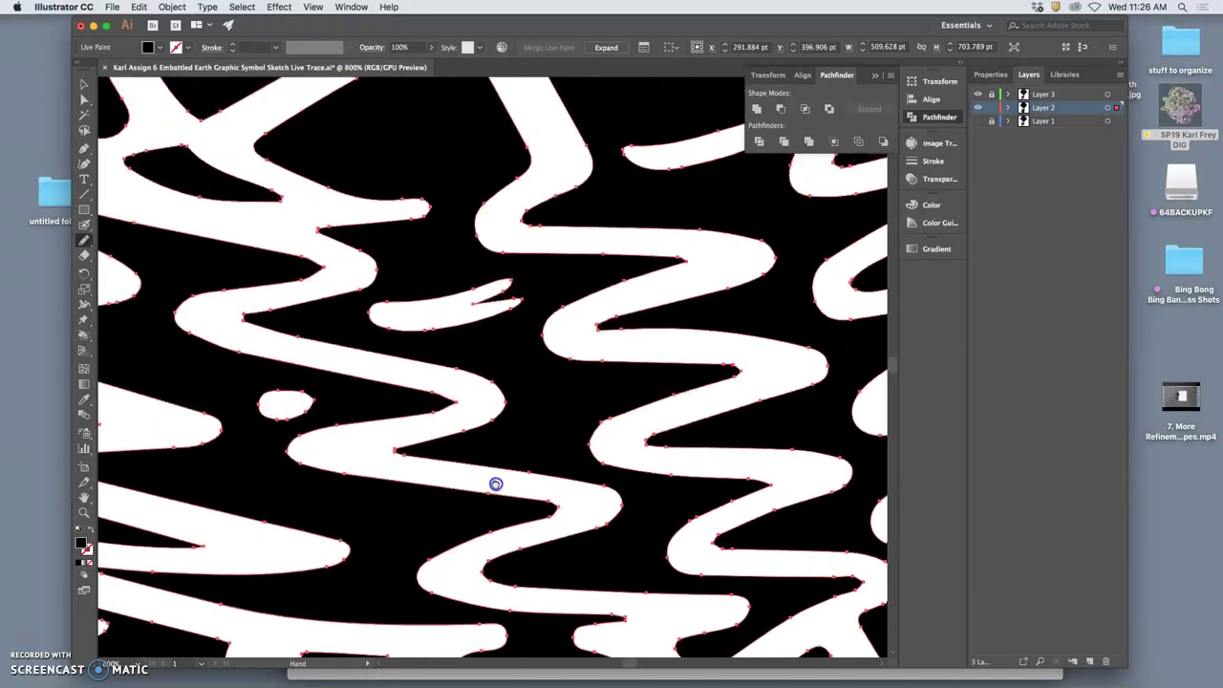
left_click_drag(513, 306, 512, 284)
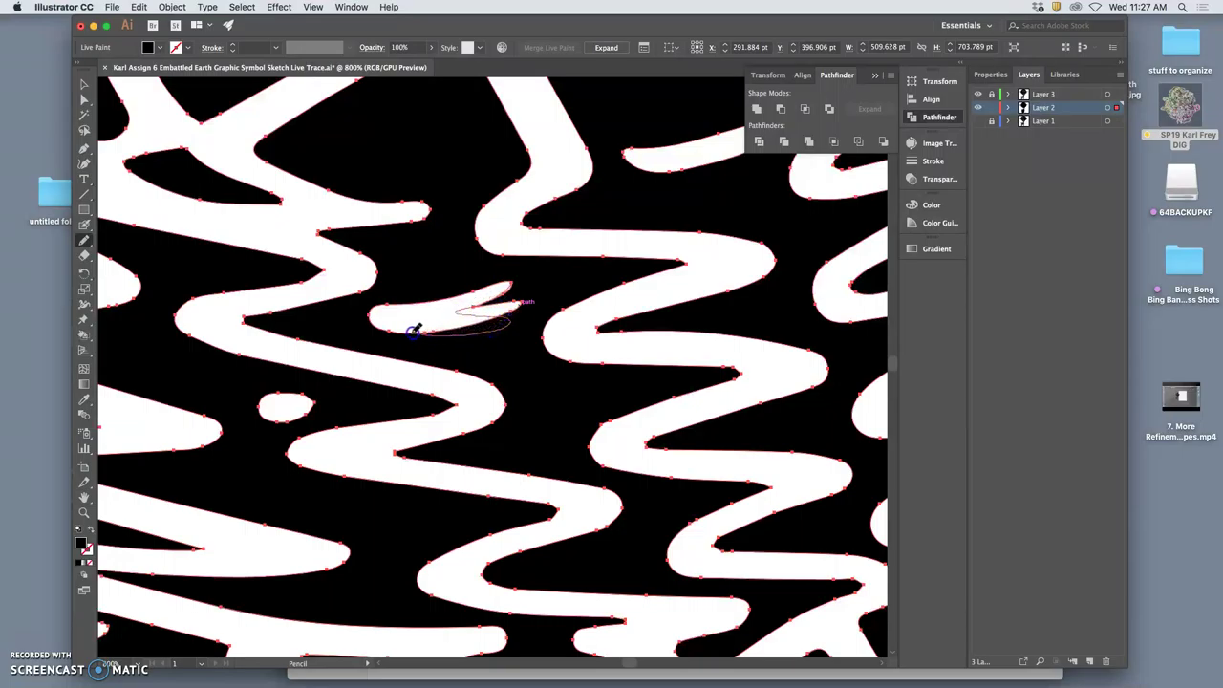
mouse_move(413, 330)
left_mouse_down()
mouse_move(498, 352)
mouse_move(551, 330)
mouse_move(466, 344)
mouse_move(392, 328)
left_mouse_up()
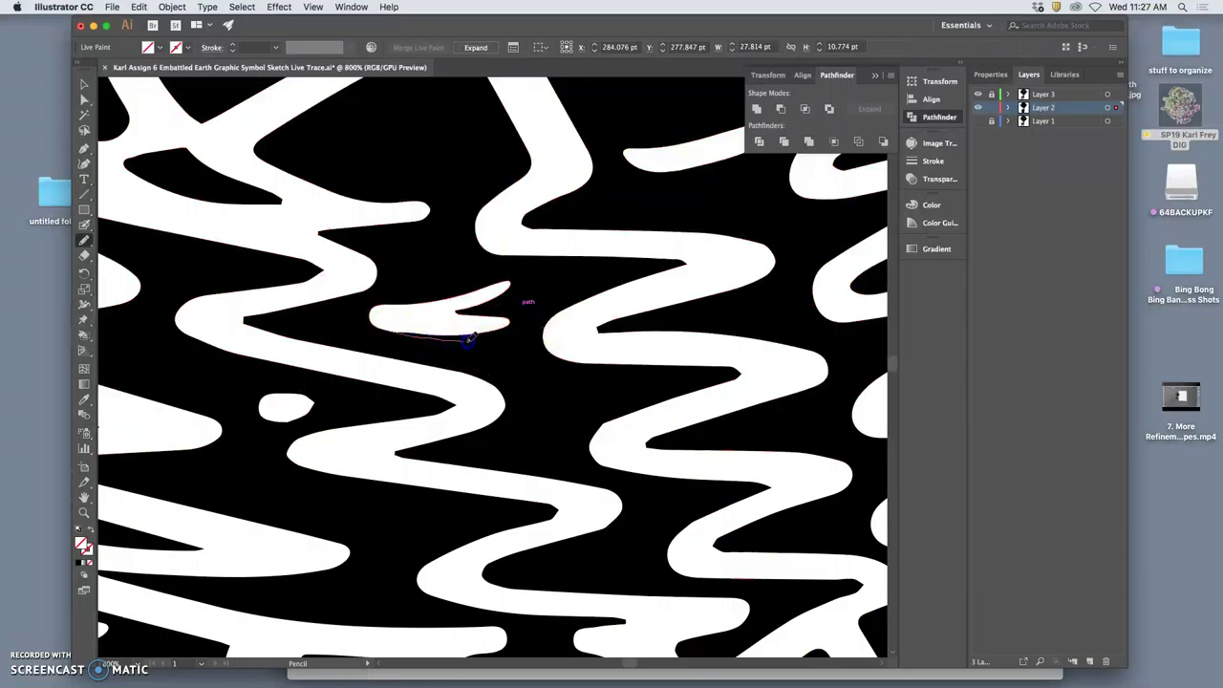
left_click_drag(507, 318, 504, 323)
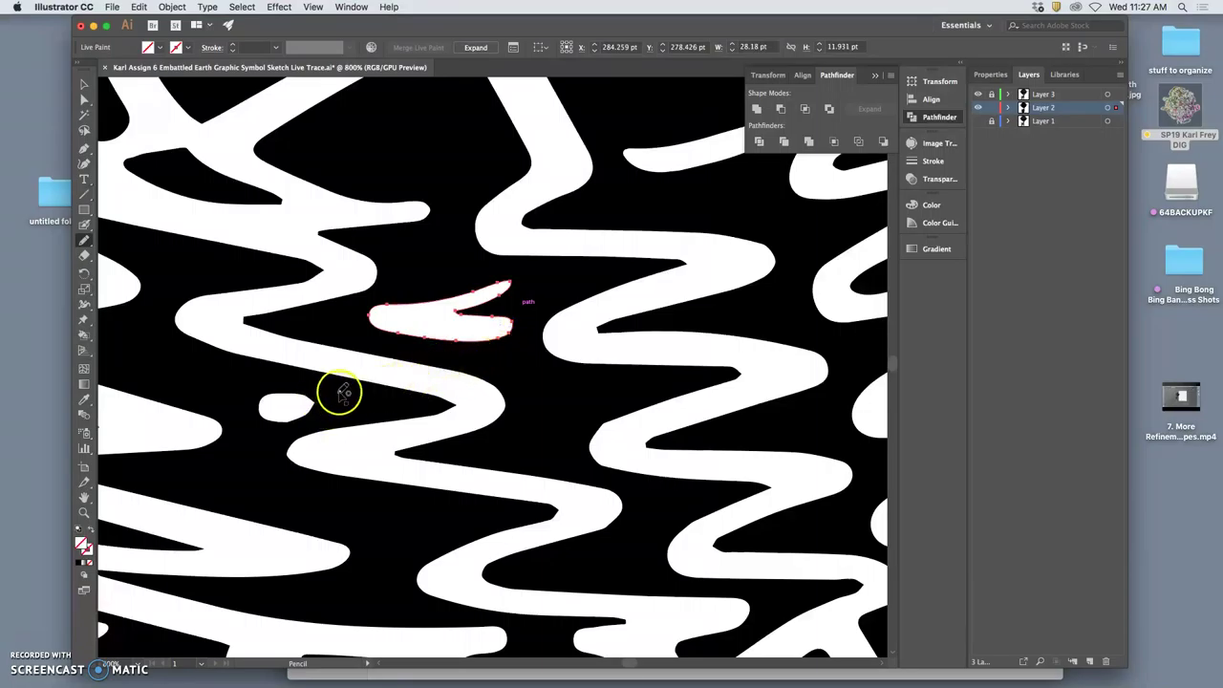
Round off the pointed right end of the small white dot on the globe and deselect the symbol
key("super+a")
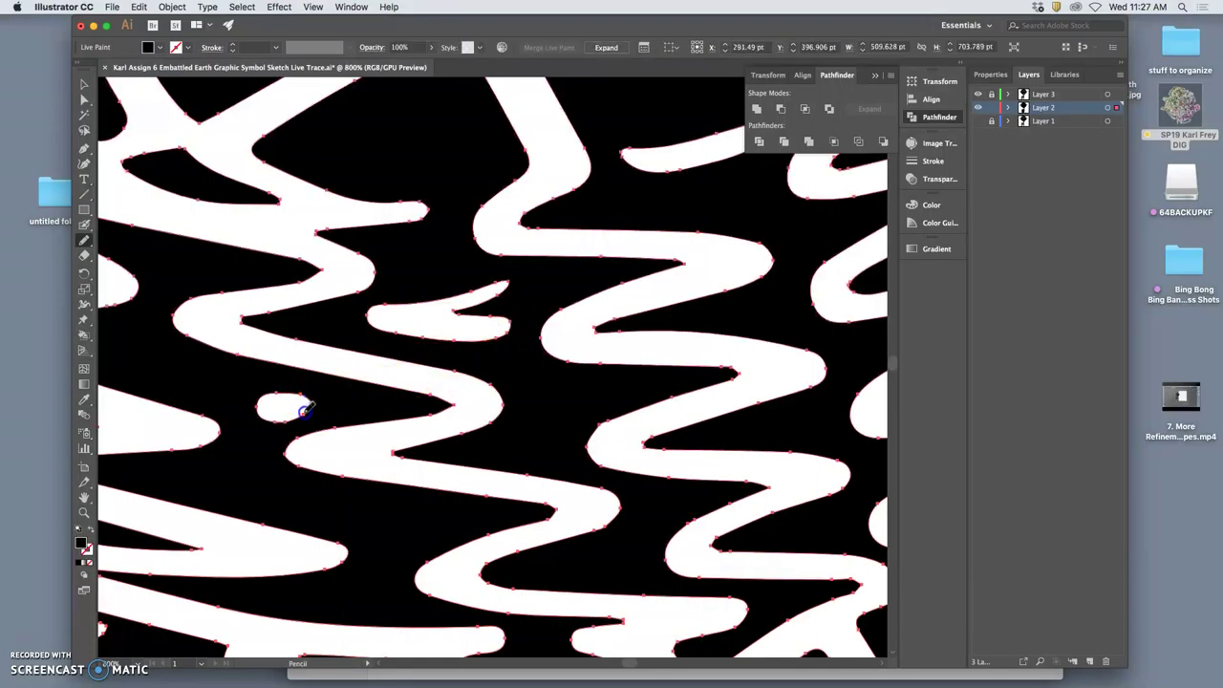
left_click_drag(302, 413, 296, 415)
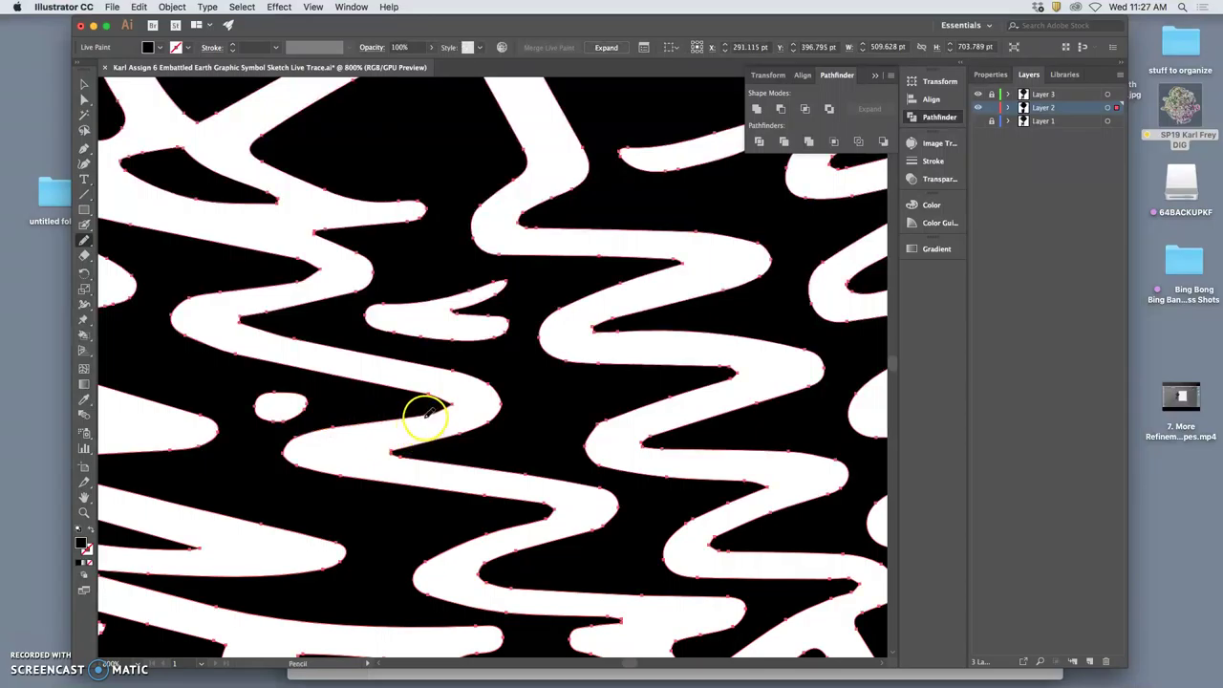
key("super+minus")
key("super+minus")
key("super+minus")
key("super+minus")
key("super+minus")
key("super+minus")
key("super+minus")
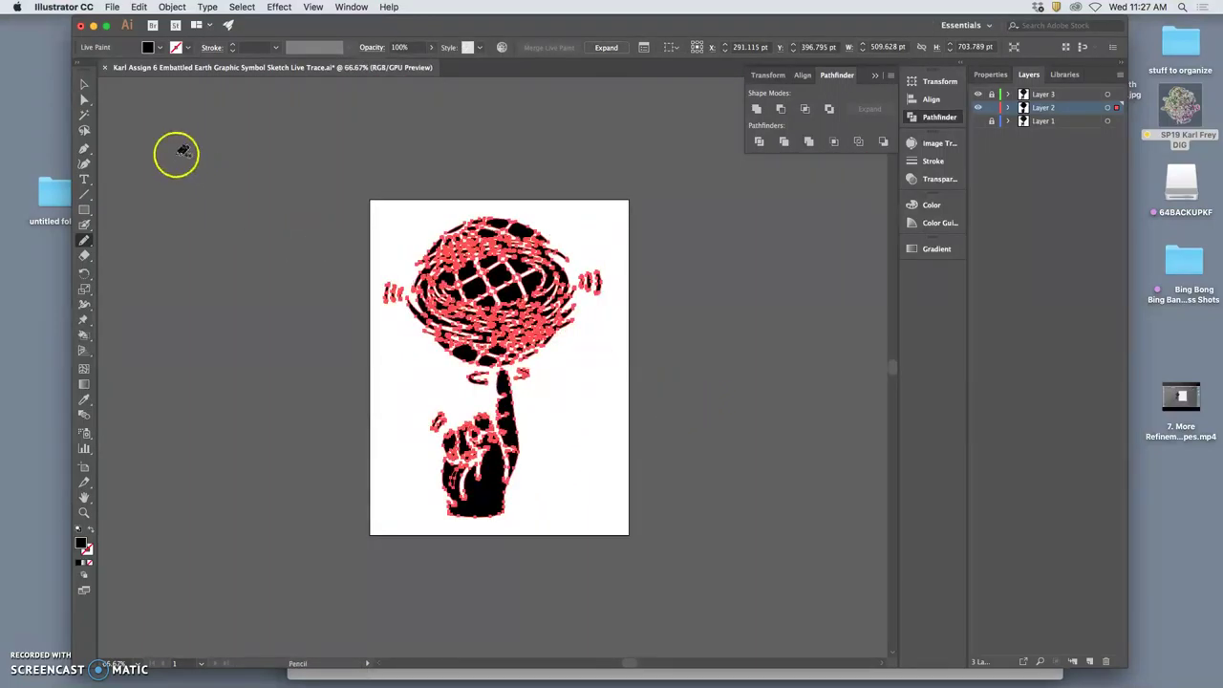
left_click(83, 99)
left_click(216, 156)
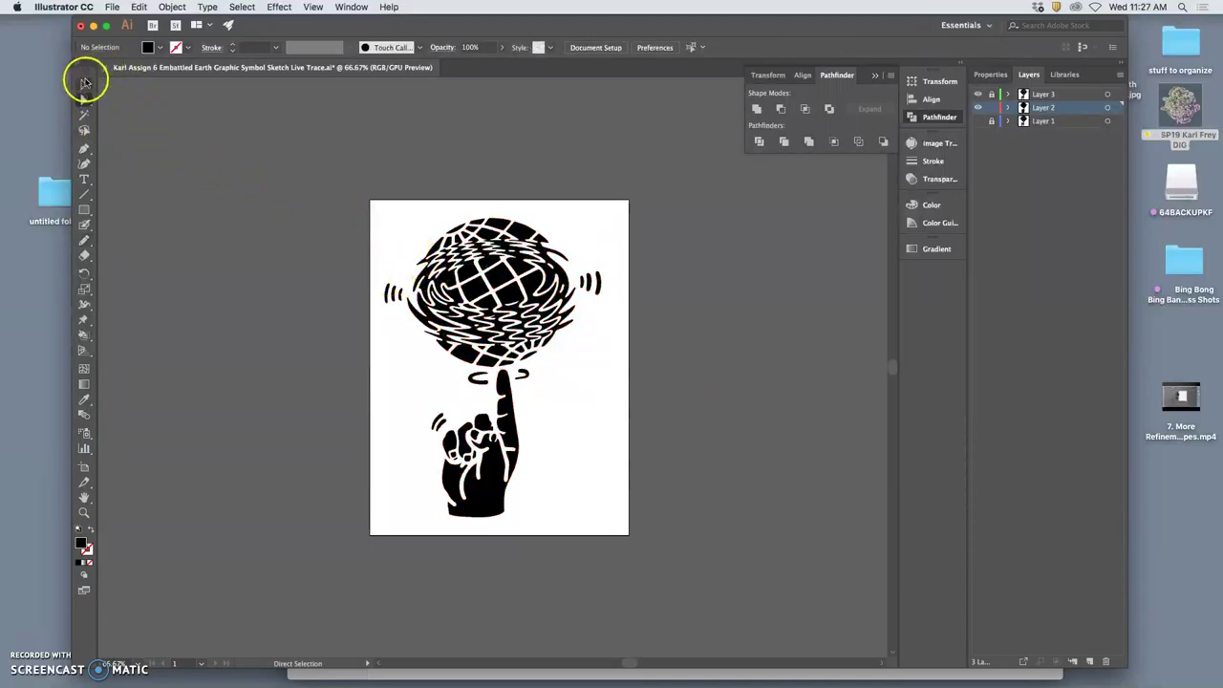
left_click(83, 84)
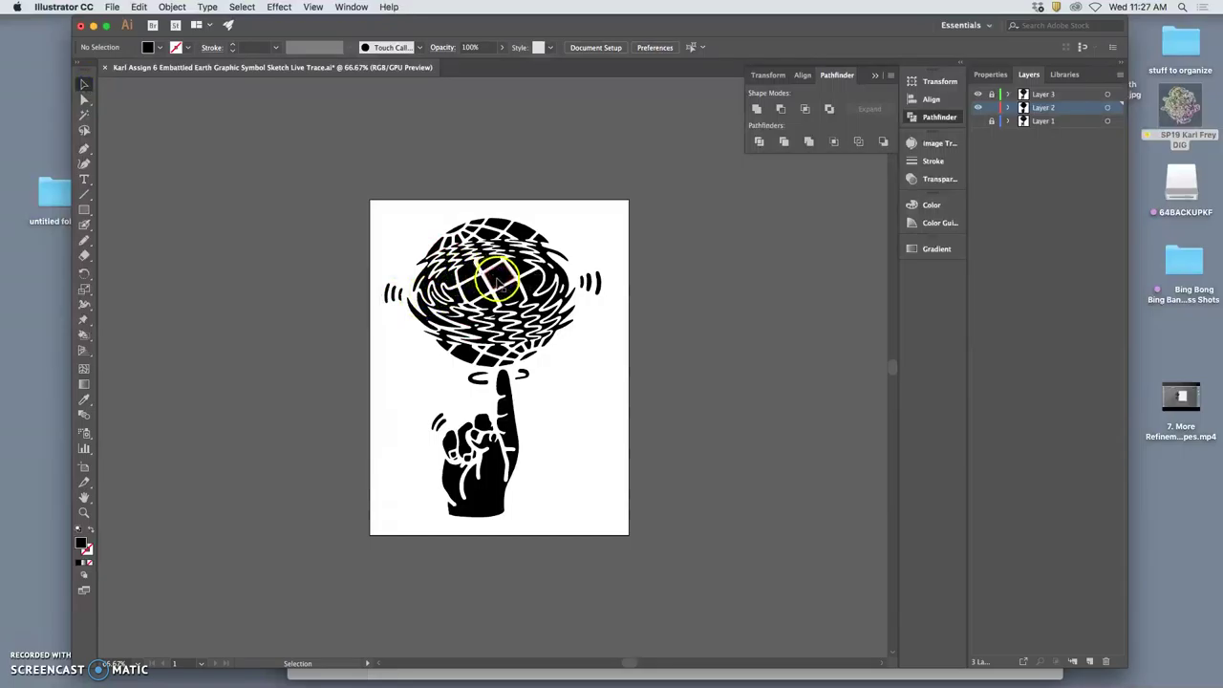
Select all the artwork on Layer 2 and save the changes to the Illustrator document
left_click(1108, 107)
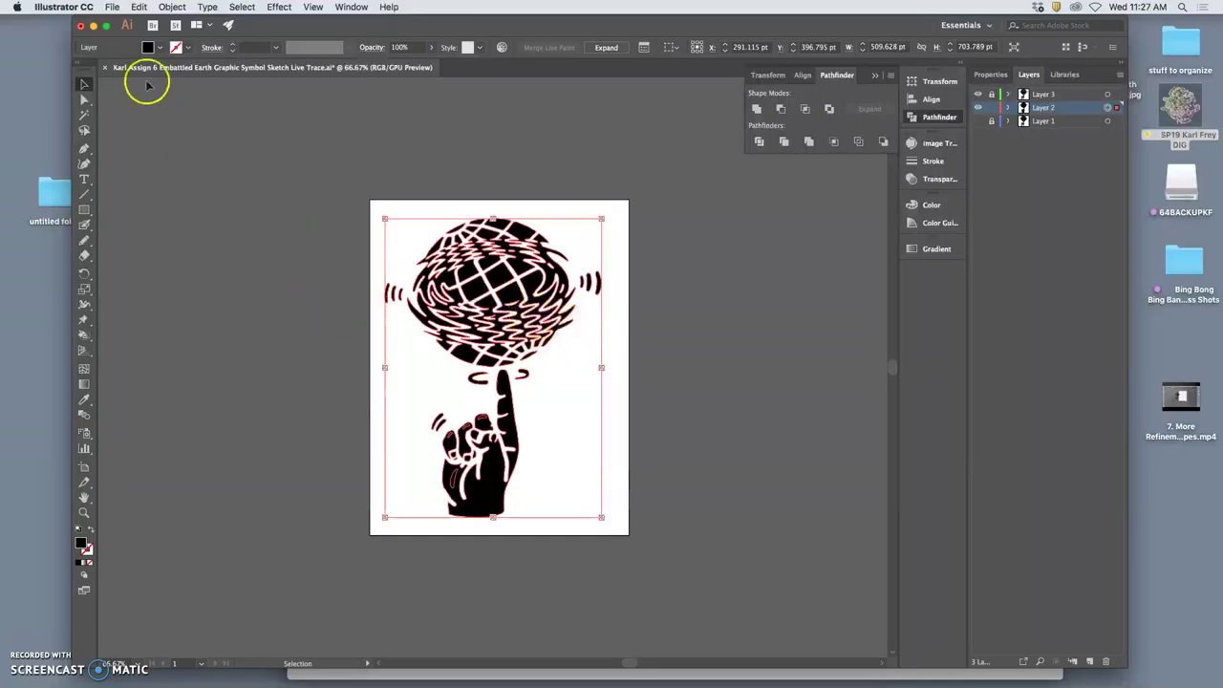
left_click(112, 6)
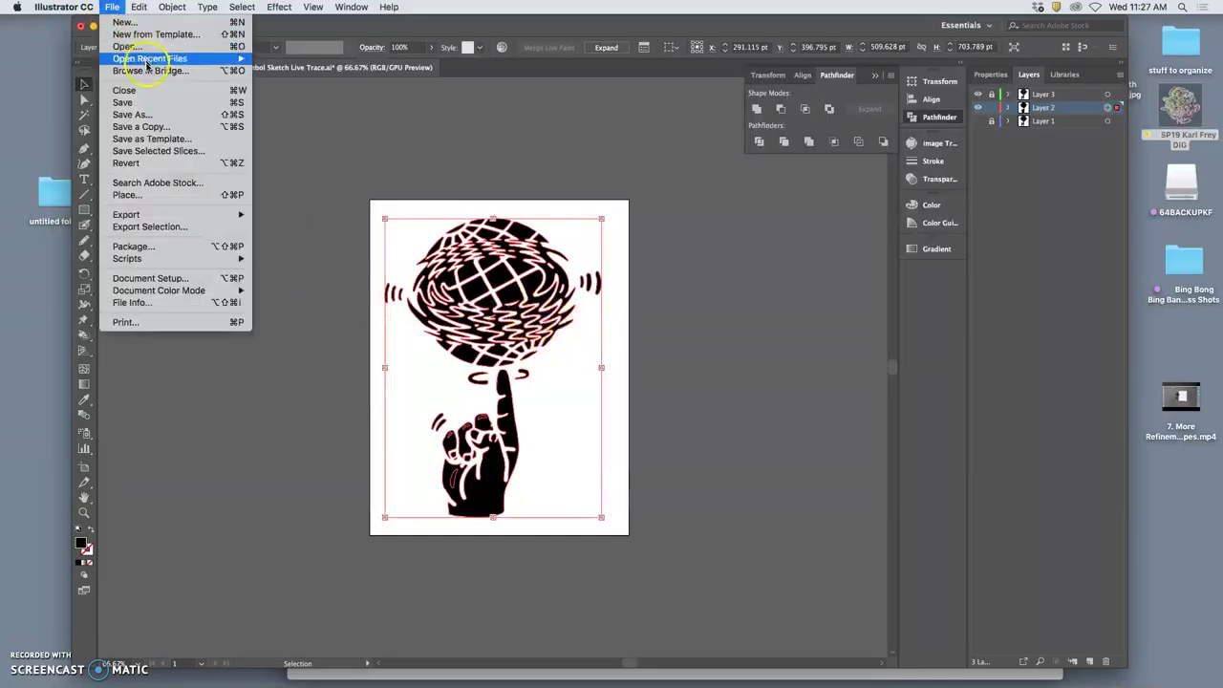
left_click(237, 104)
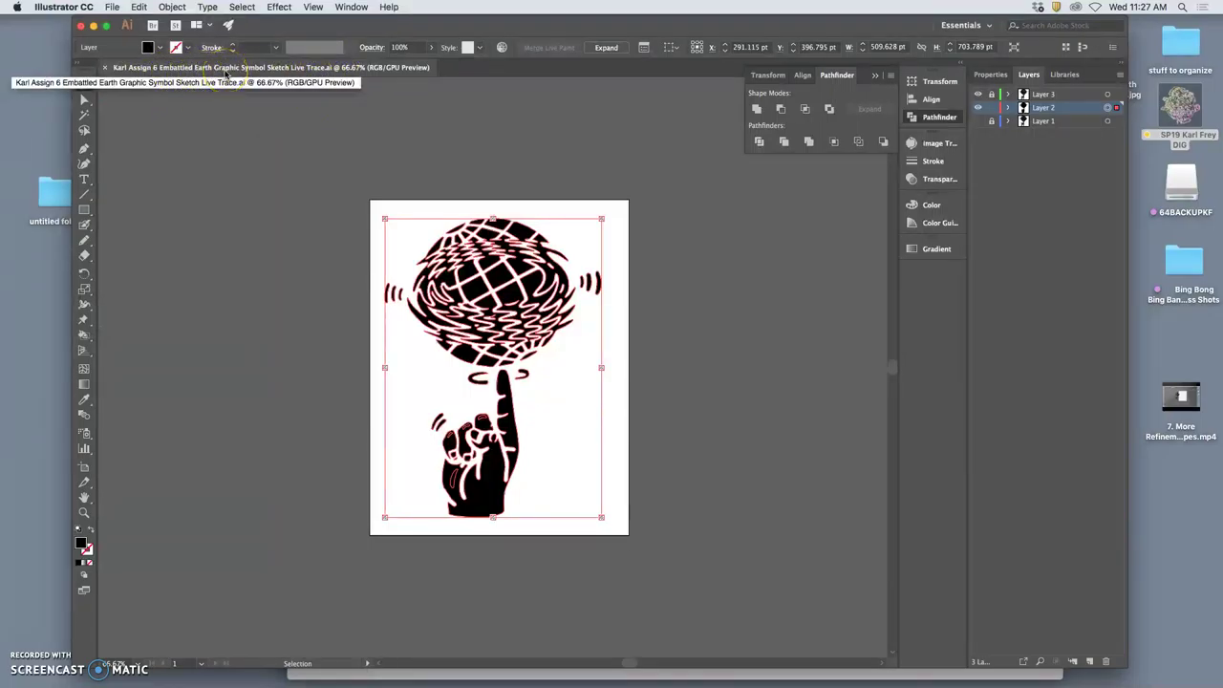
Save the document under the same name to the Desktop in Illustrator EPS format, accepting the EPS options
left_click(112, 7)
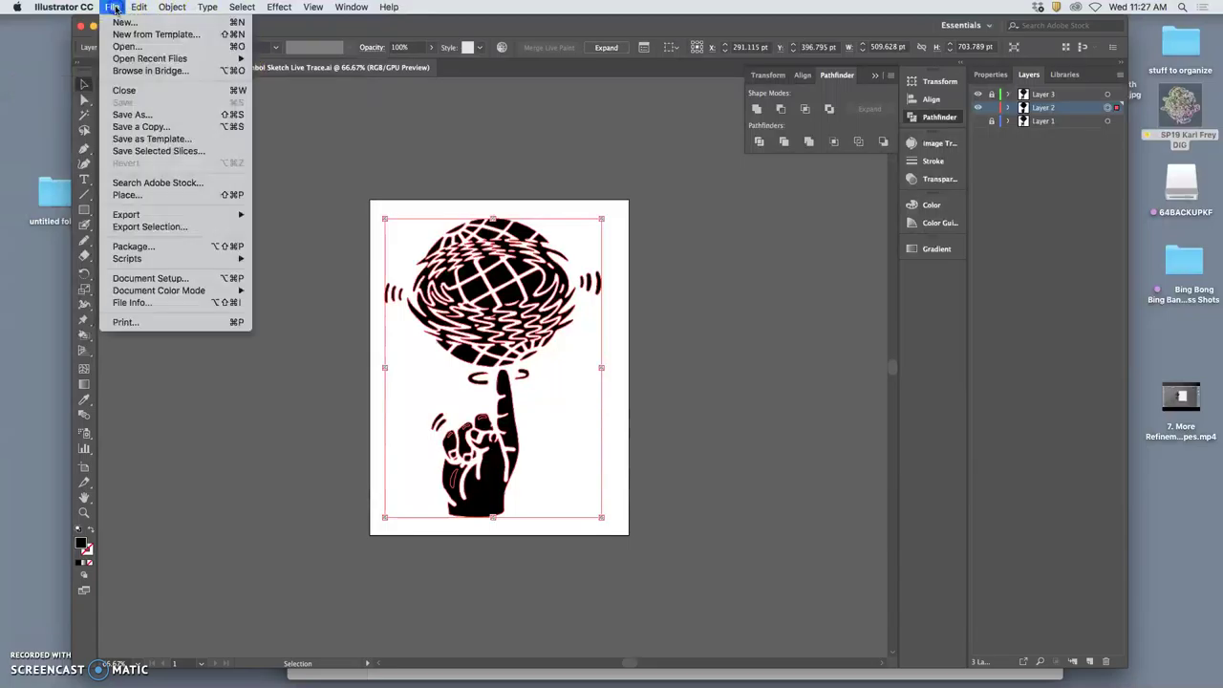
left_click(153, 116)
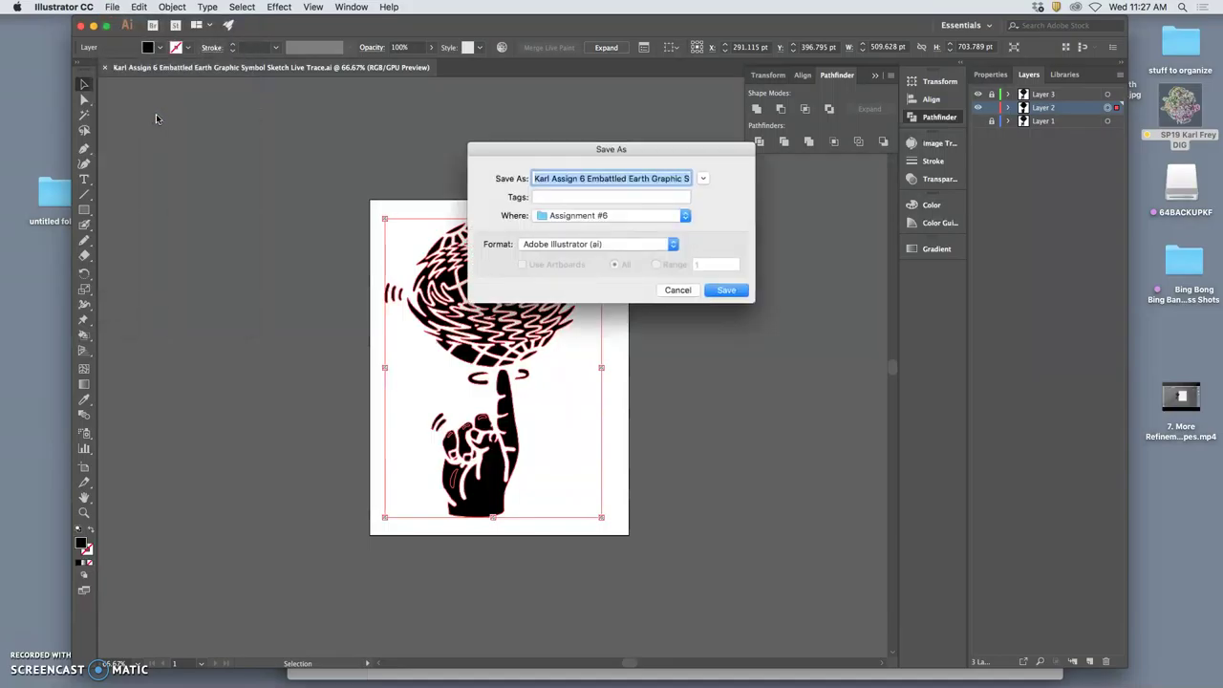
left_click(608, 246)
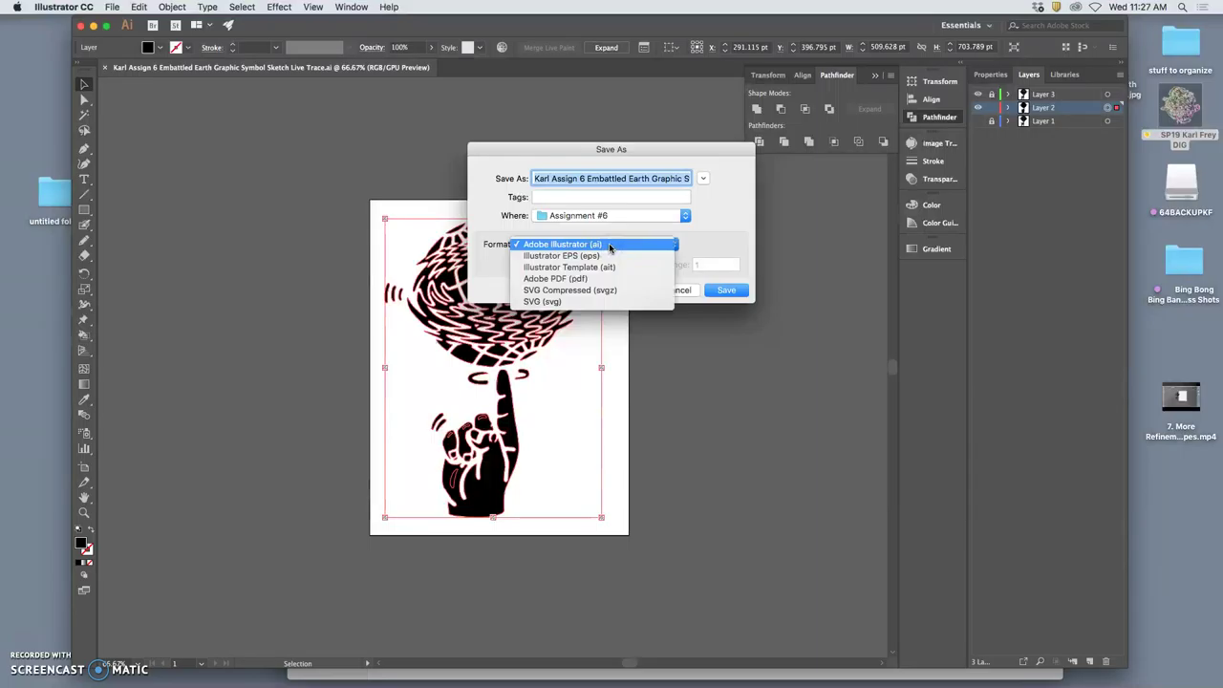
left_click(600, 256)
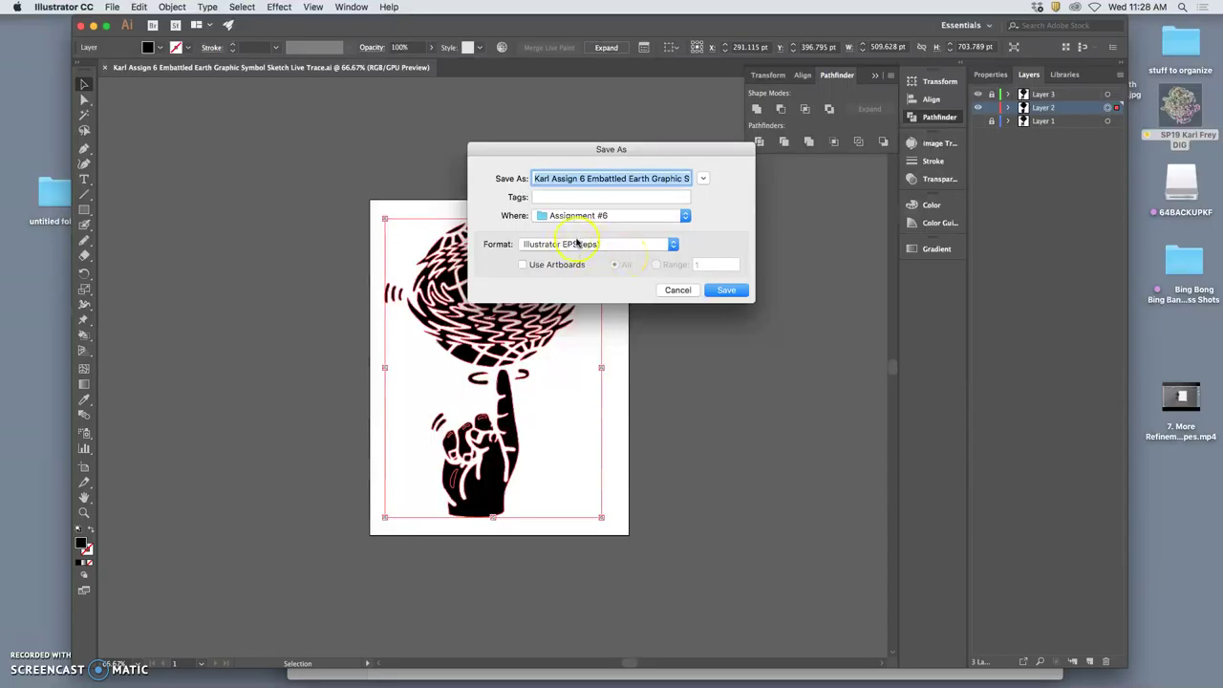
left_click(724, 291)
left_click(742, 525)
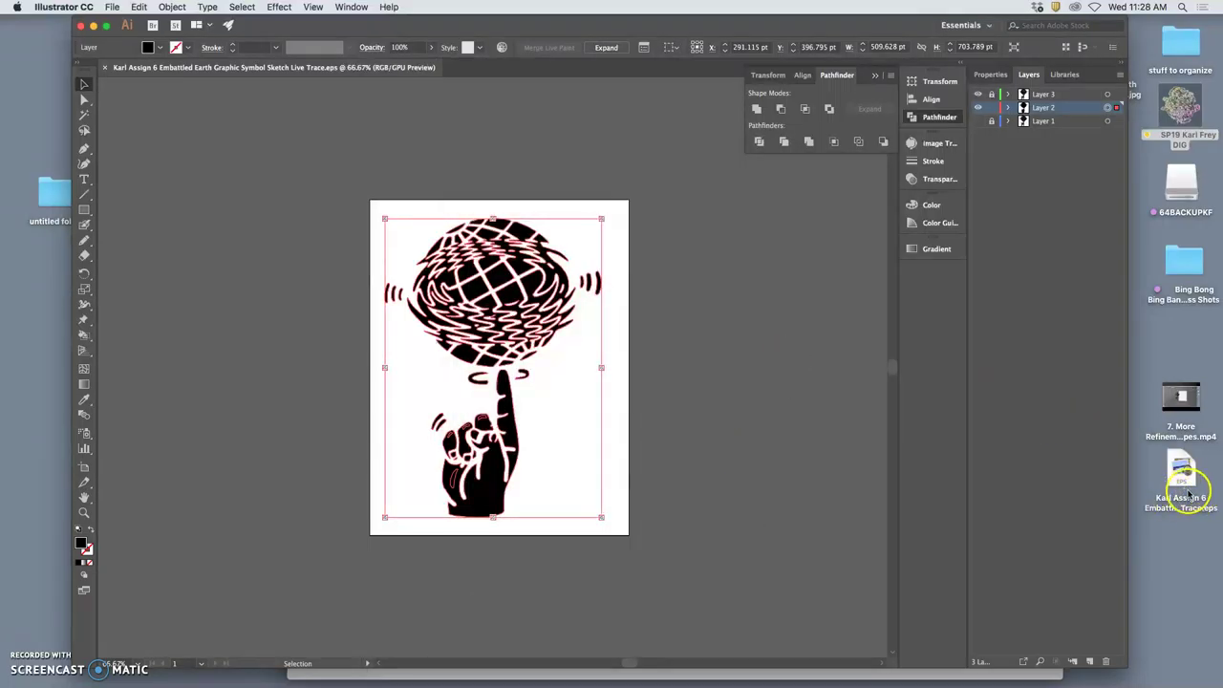
Open the saved EPS from the desktop in Preview and examine the globe's vector edges at high magnification
left_click(1192, 538)
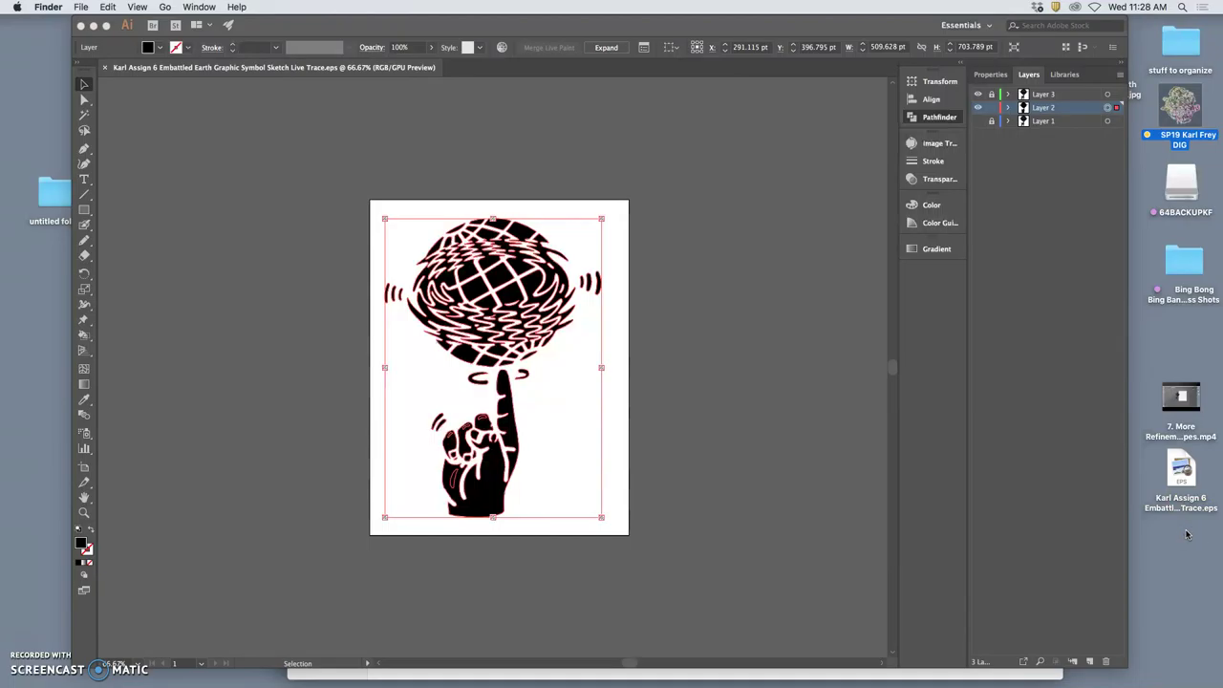
left_click(1185, 536)
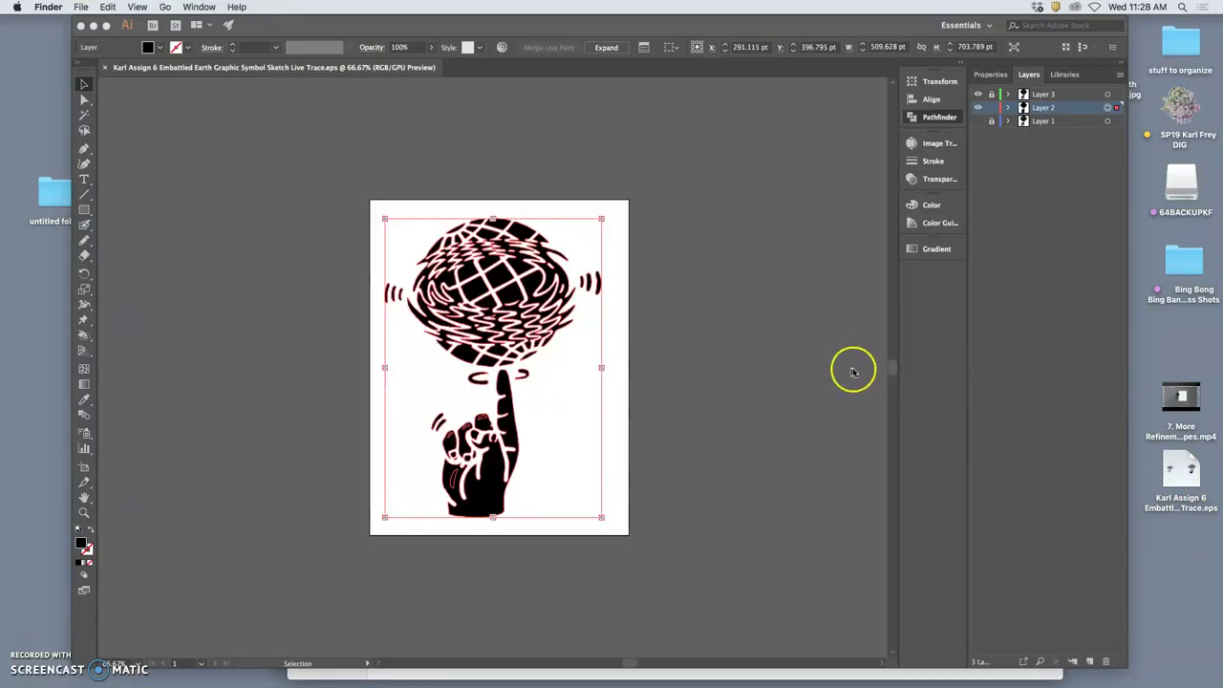
double_click(1174, 473)
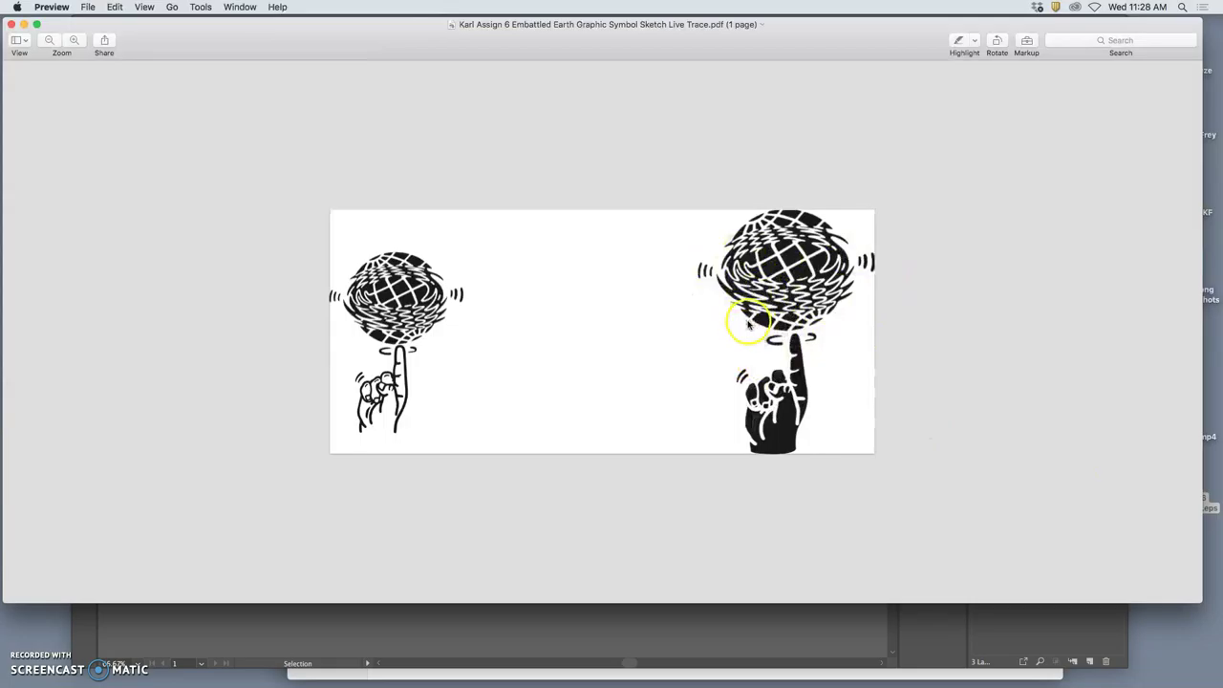
scroll(755, 322, "up", 5)
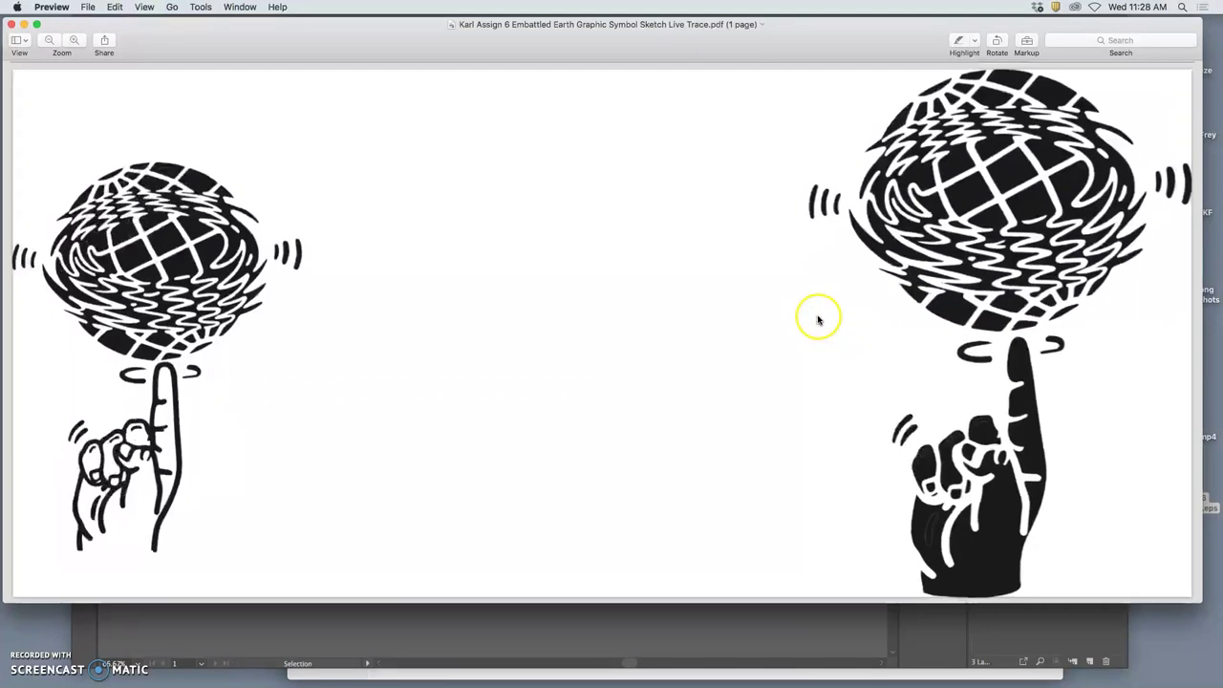
scroll(835, 320, "up", 5)
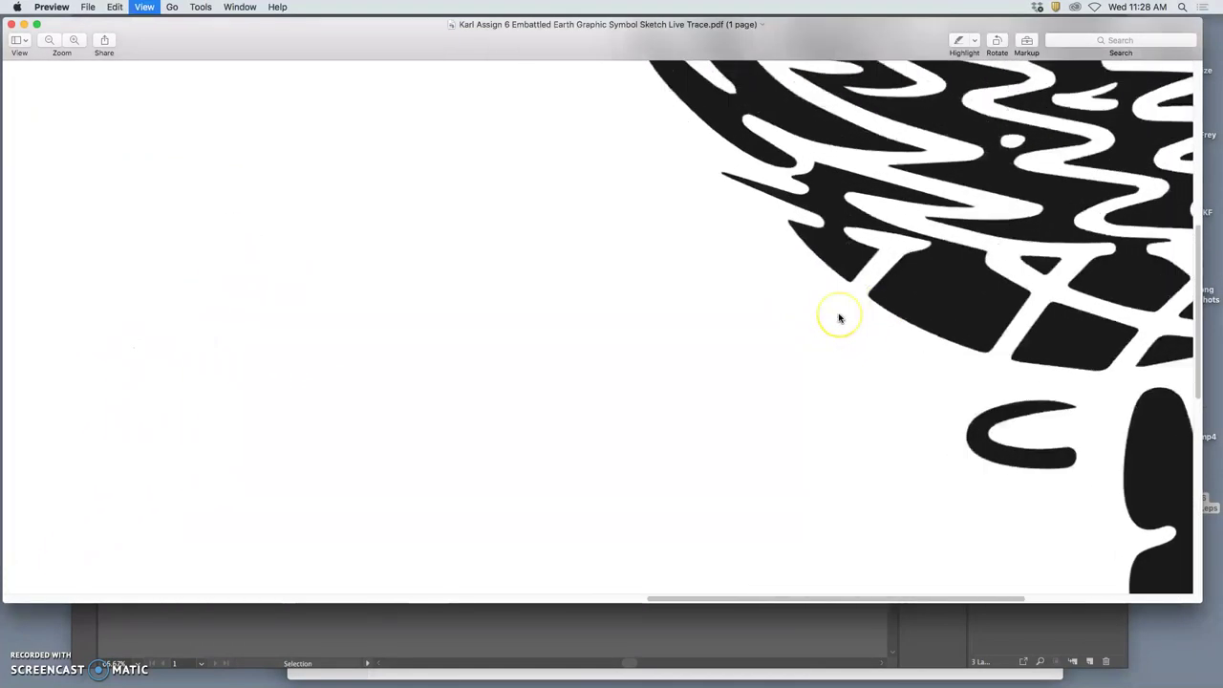
key("super+equal")
key("super+equal")
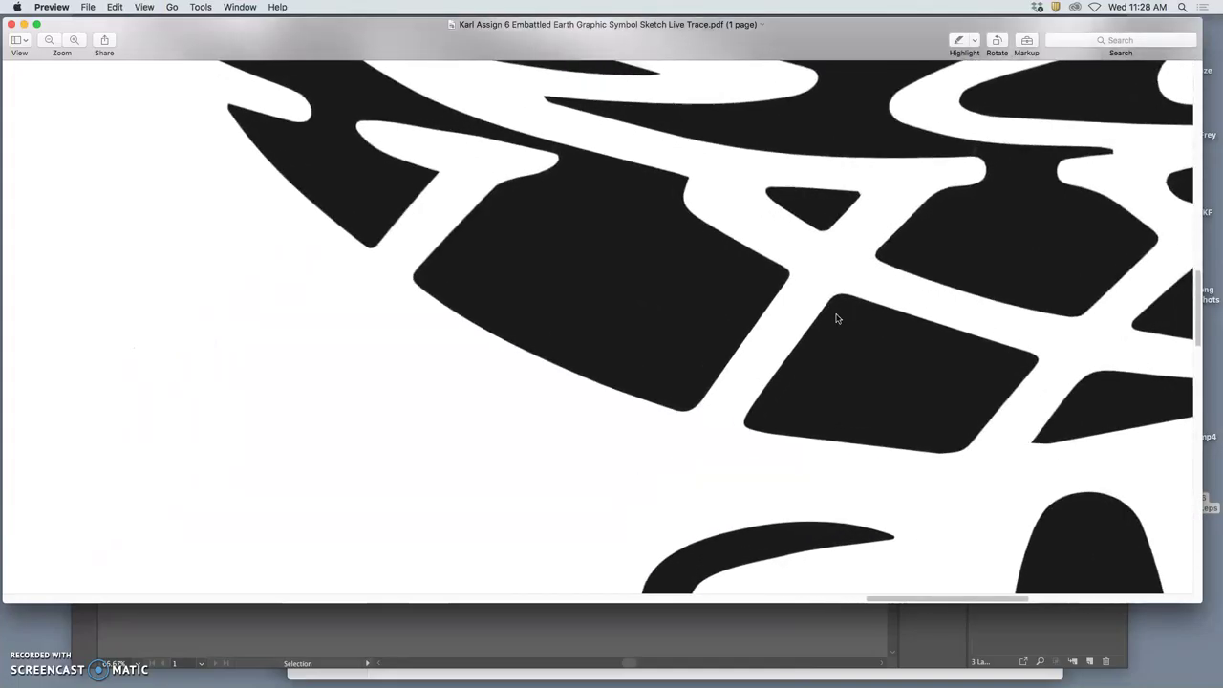
key("super+equal")
key("super+equal")
key("super+equal")
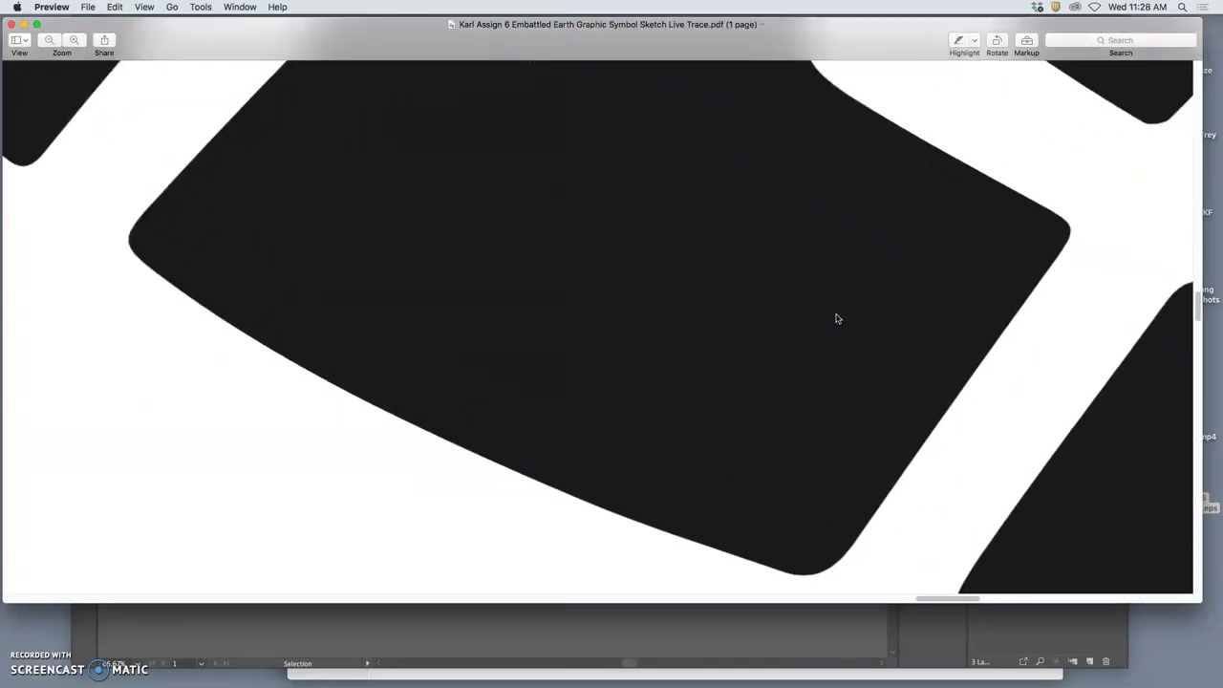
scroll(834, 320, "right", 10)
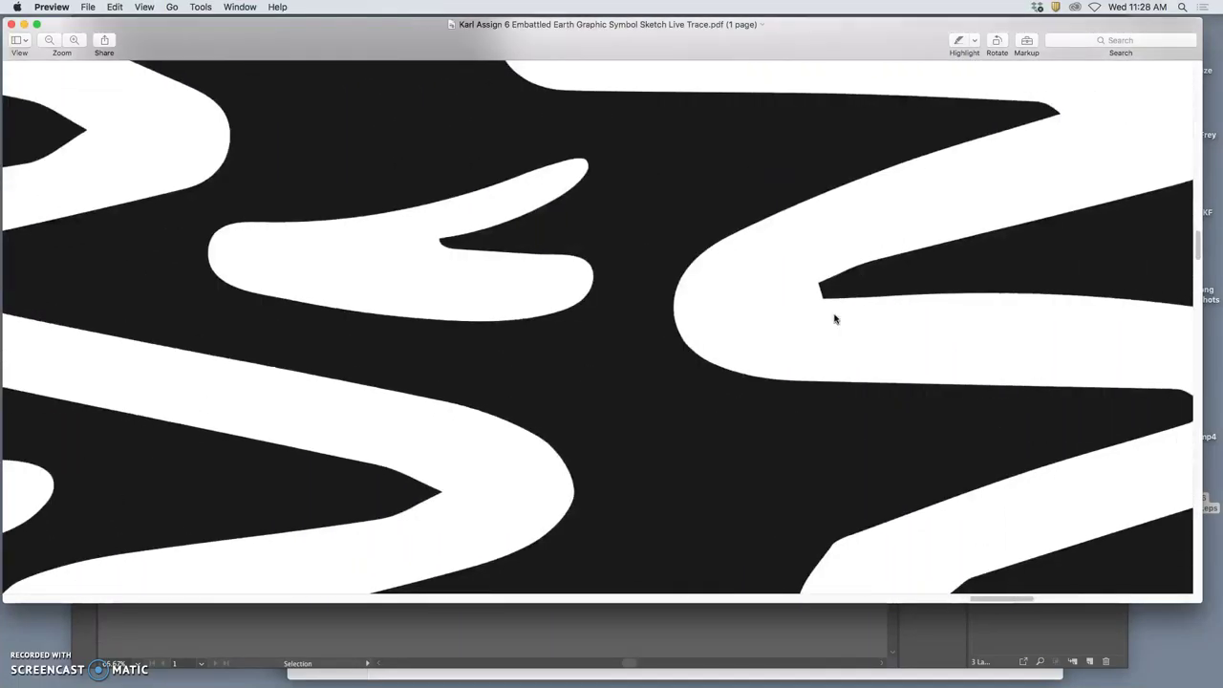
scroll(835, 321, "down", 15)
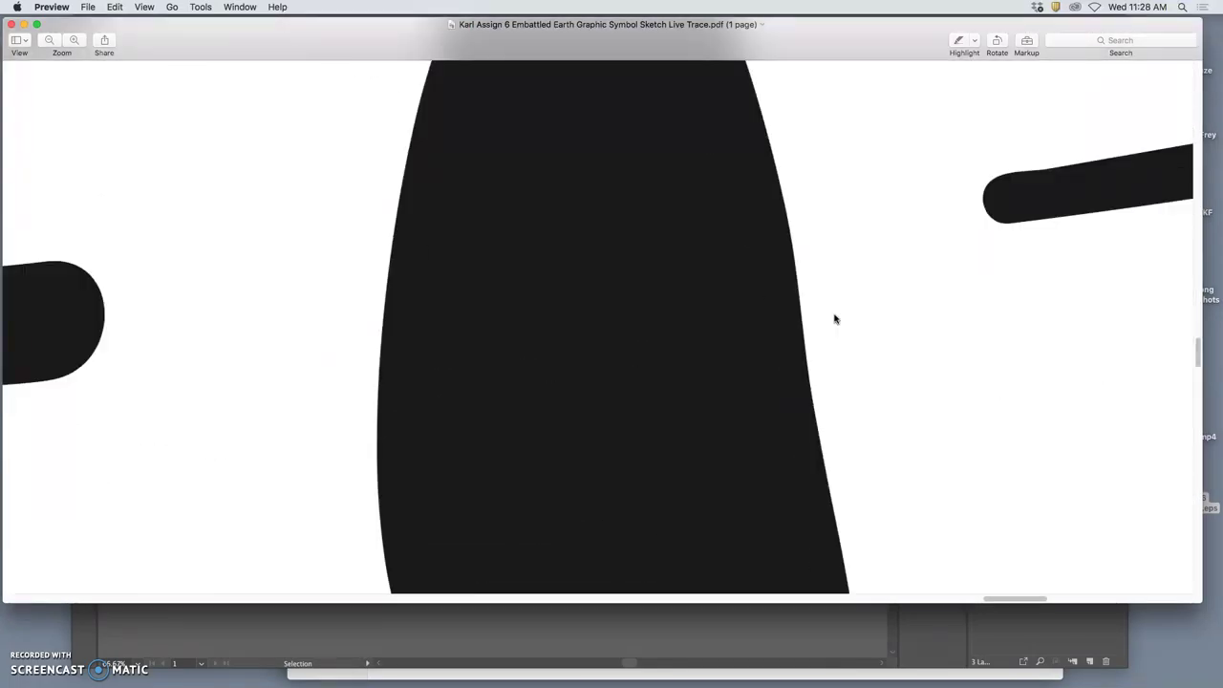
Examine the filled hand and both symbol versions in Preview, closing the preview window when done
key("super+minus")
key("super+minus")
key("super+minus")
key("super+minus")
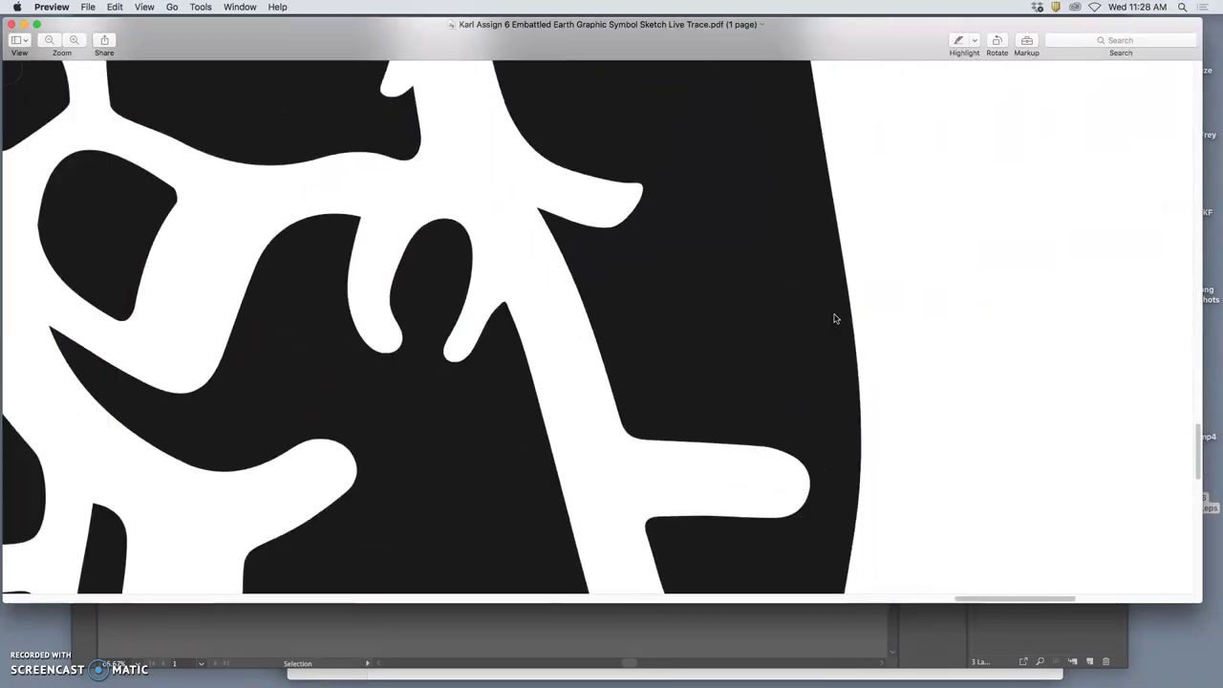
key("super+minus")
key("super+minus")
key("super+minus")
key("super+minus")
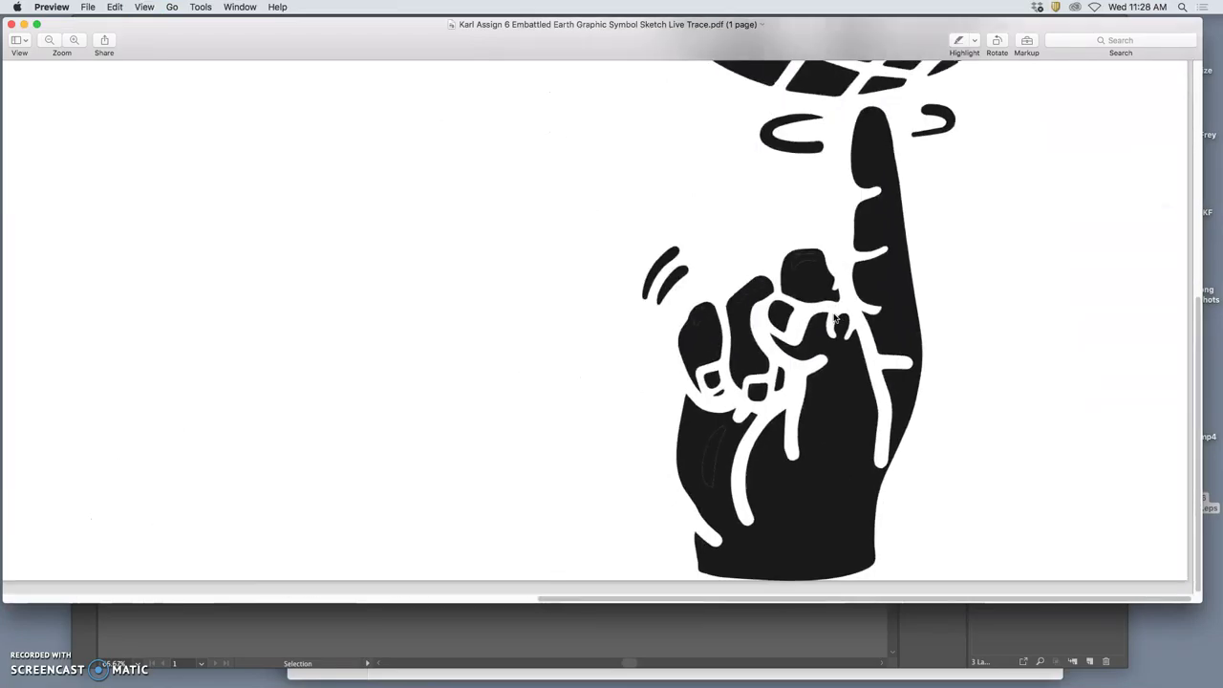
key("super+minus")
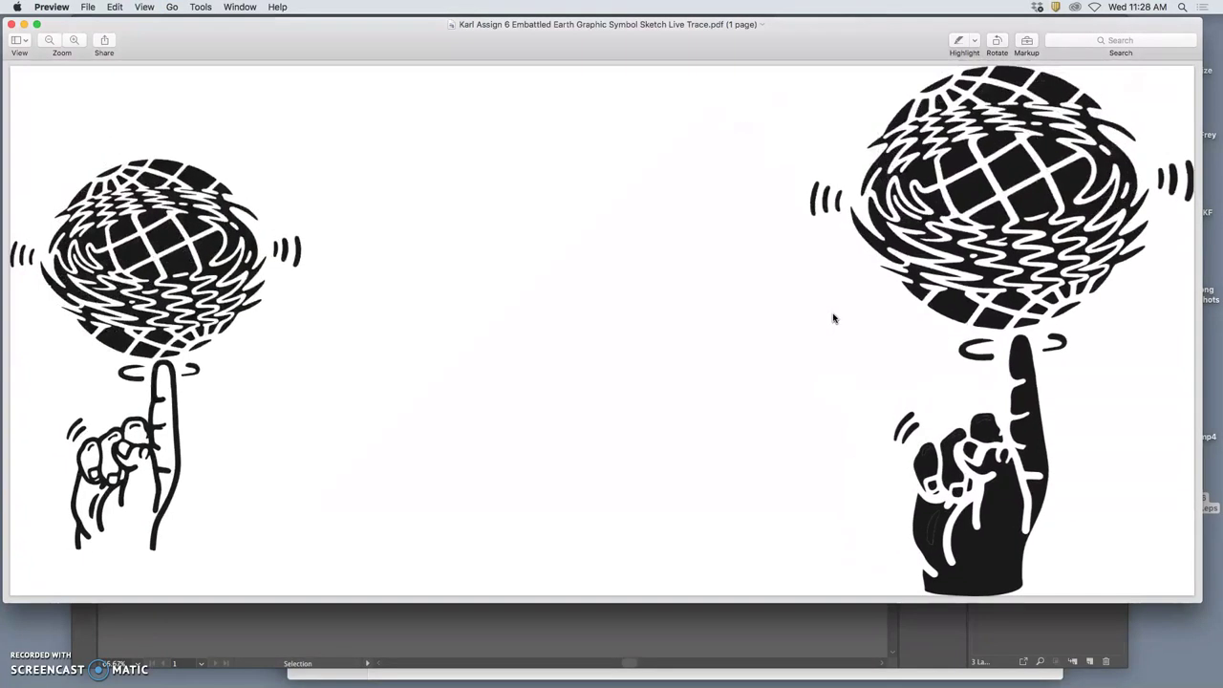
left_click(12, 26)
Return to Illustrator and hide Layer 3 with the line version of the symbol
left_click(708, 322)
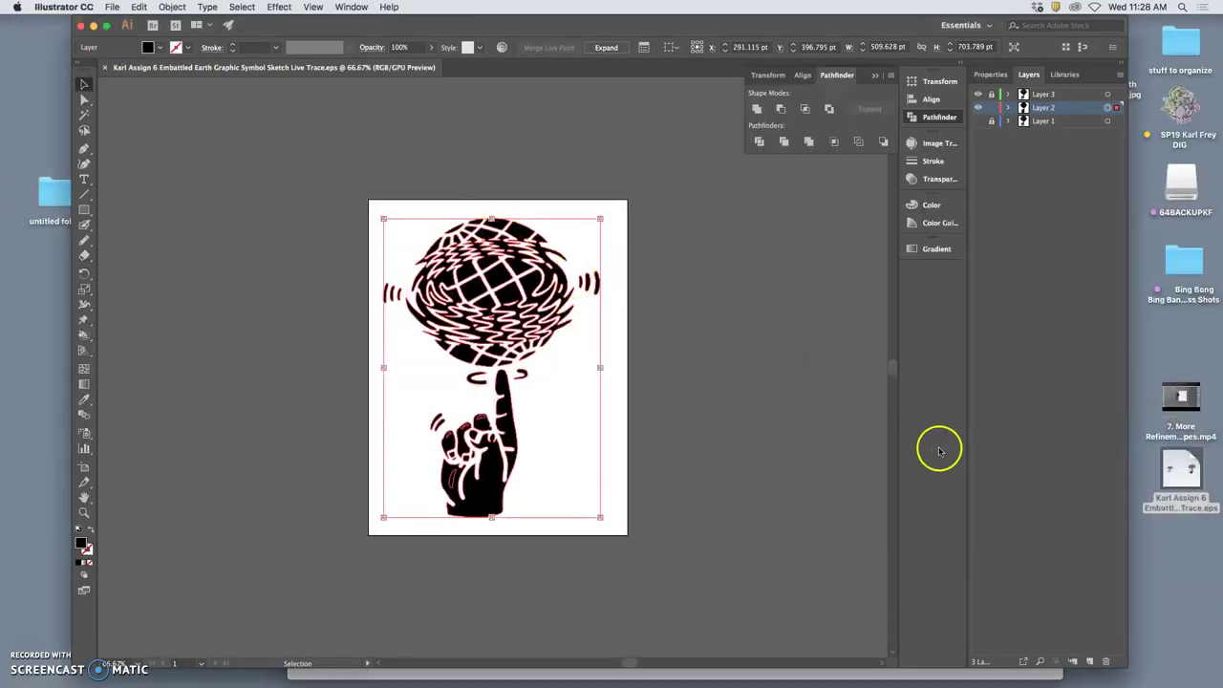
left_click(991, 95)
scroll(650, 250, "left", 5)
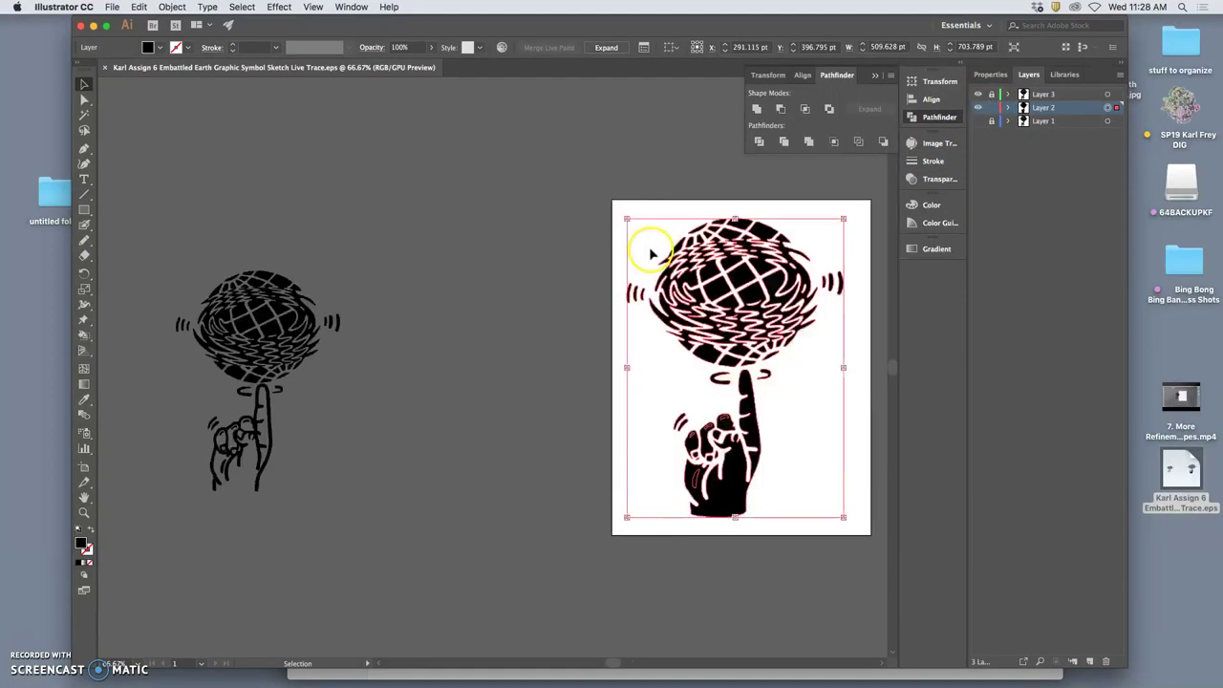
left_click(978, 93)
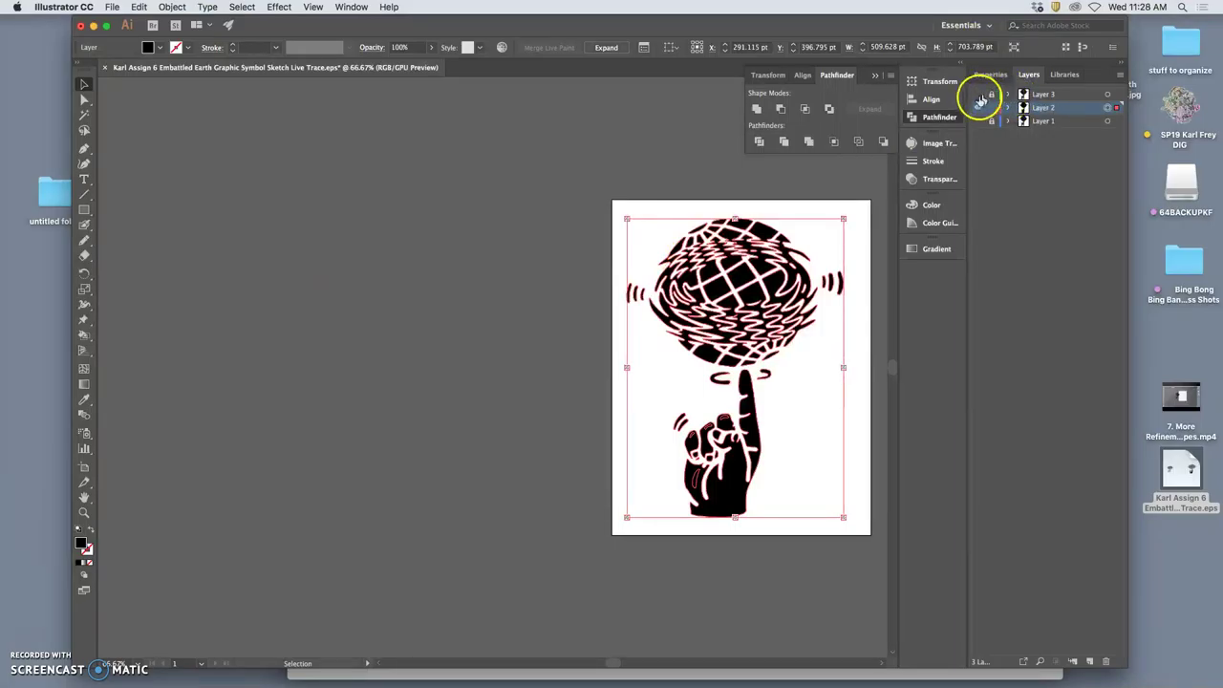
Save the document again as an Illustrator EPS on the Desktop, replacing the existing file and accepting the Illustrator CC EPS options
left_click(122, 6)
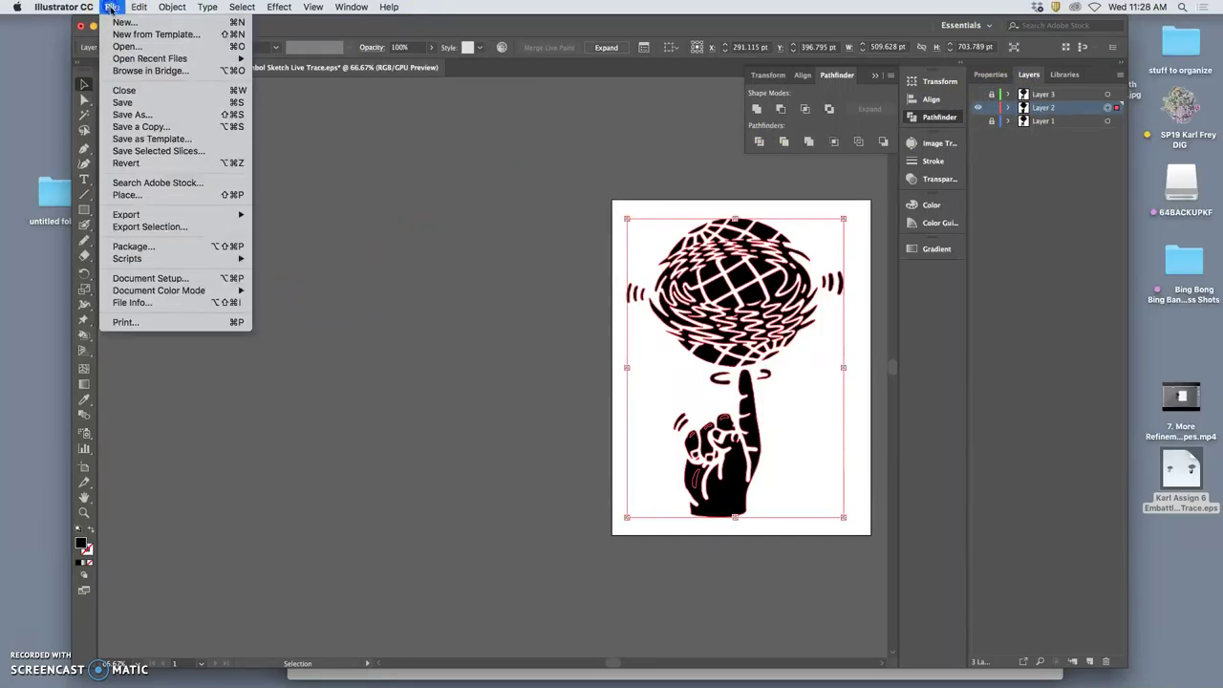
left_click(142, 117)
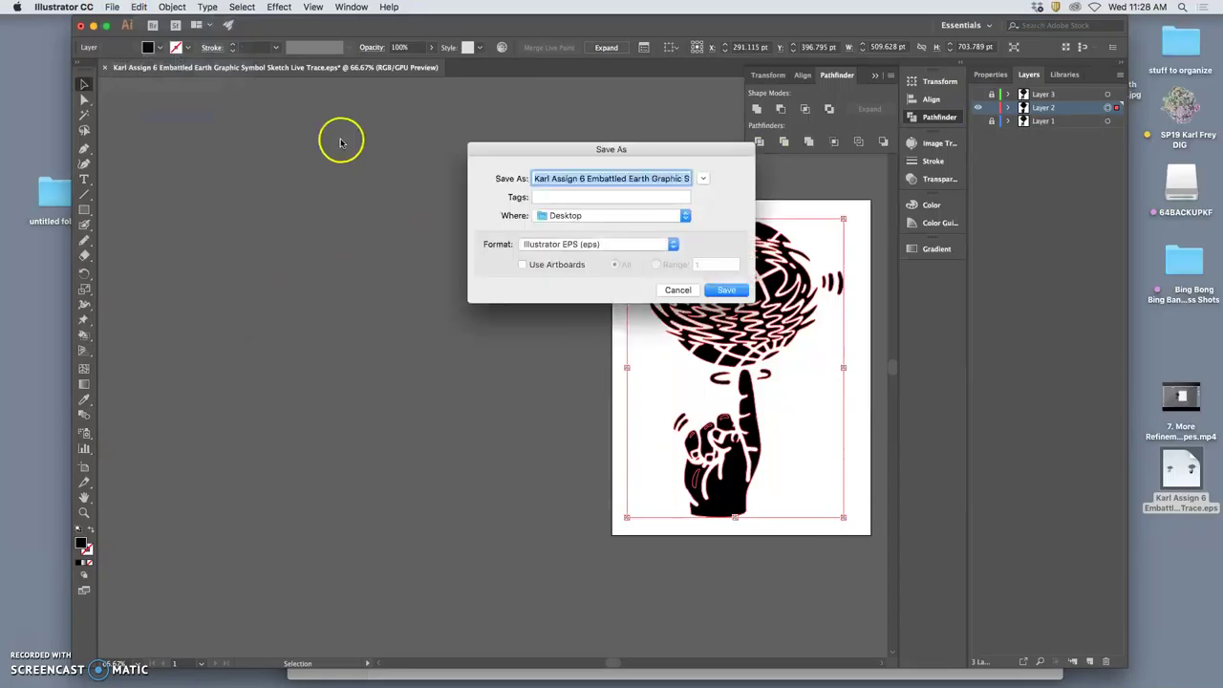
left_click(725, 290)
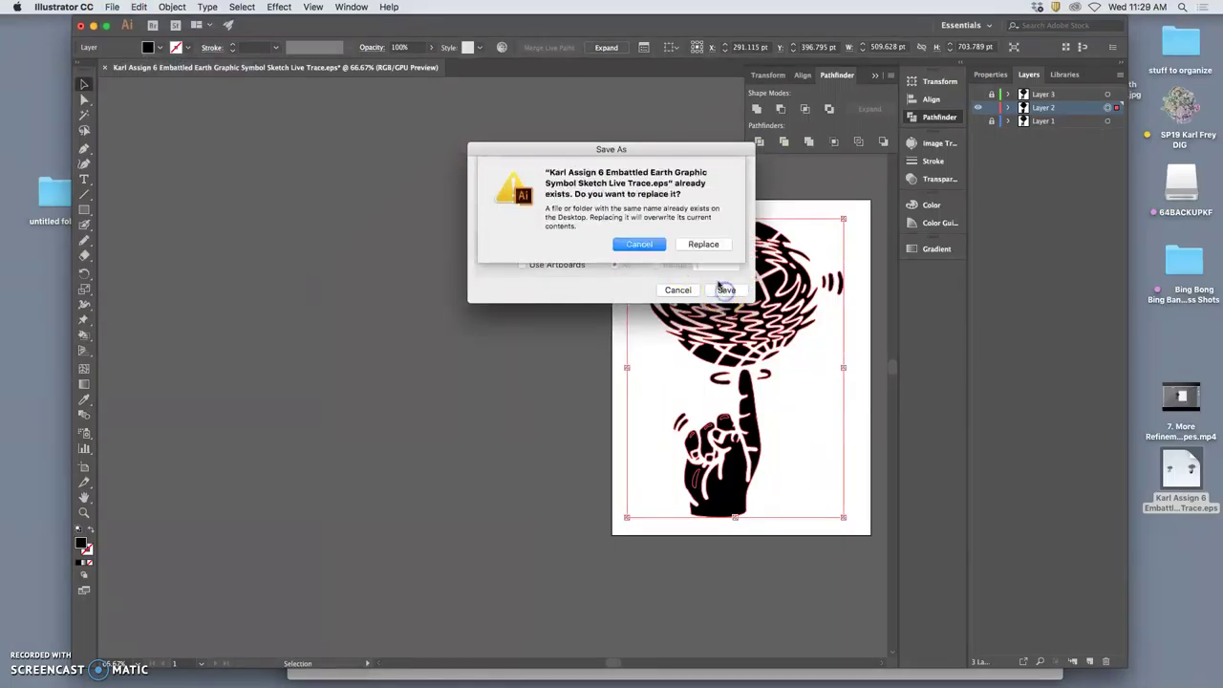
left_click(704, 244)
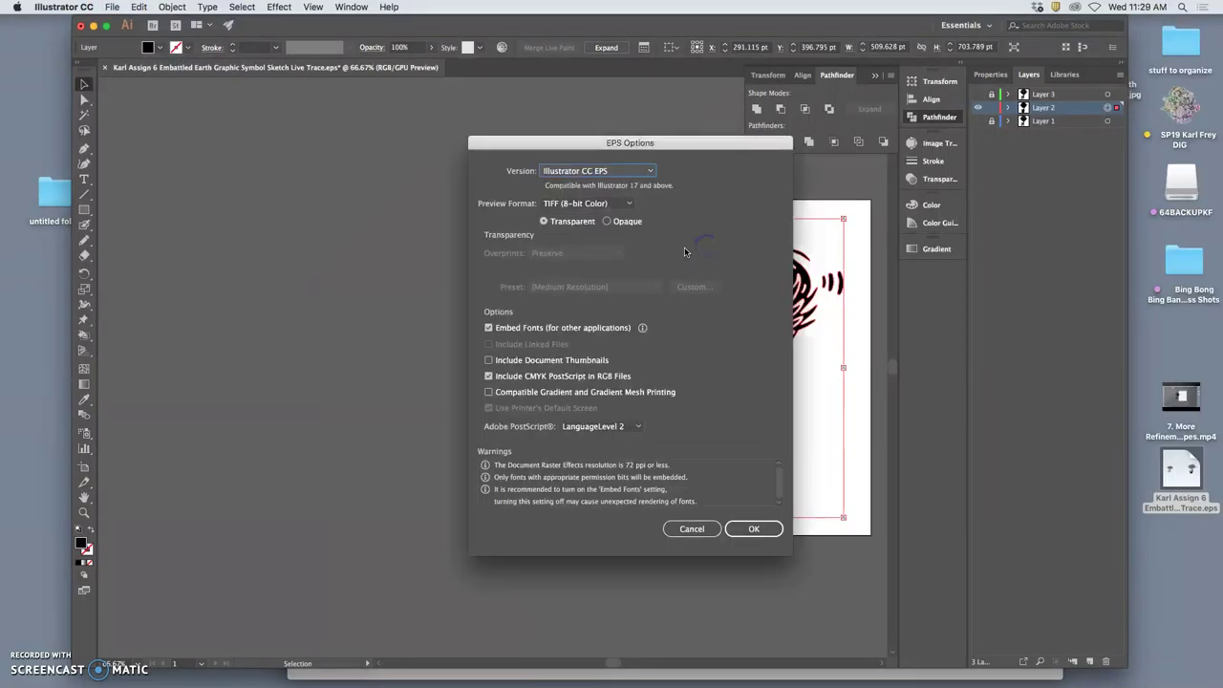
left_click(755, 529)
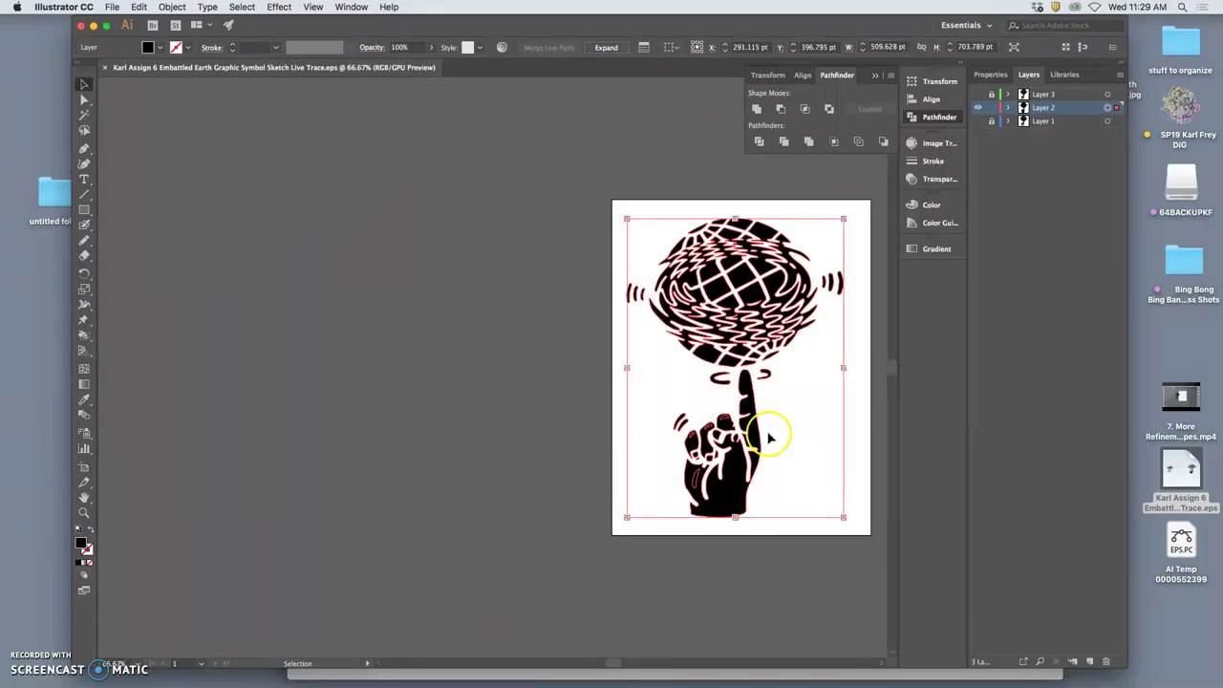
Open the desktop EPS in Photoshop, rasterizing it at 7.078 by 9.775 inches, 300 pixels/inch, in CMYK Color with anti-aliasing
left_click(1185, 491)
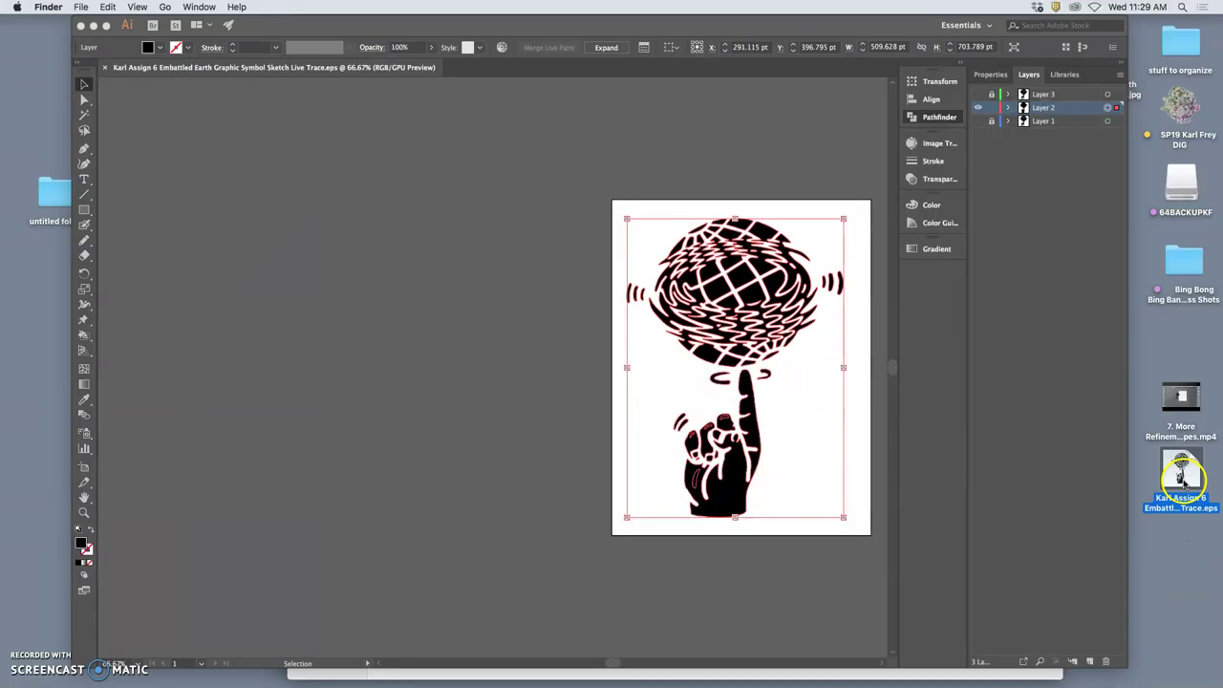
right_click(1181, 474)
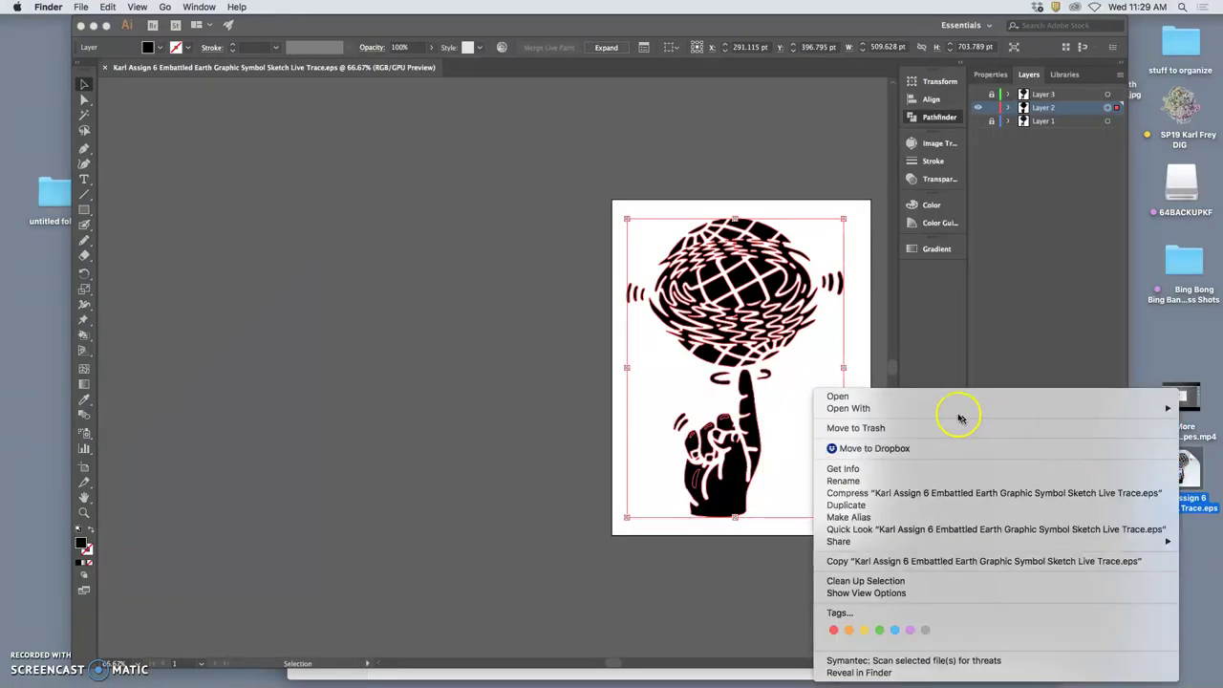
mouse_move(956, 409)
left_click(762, 470)
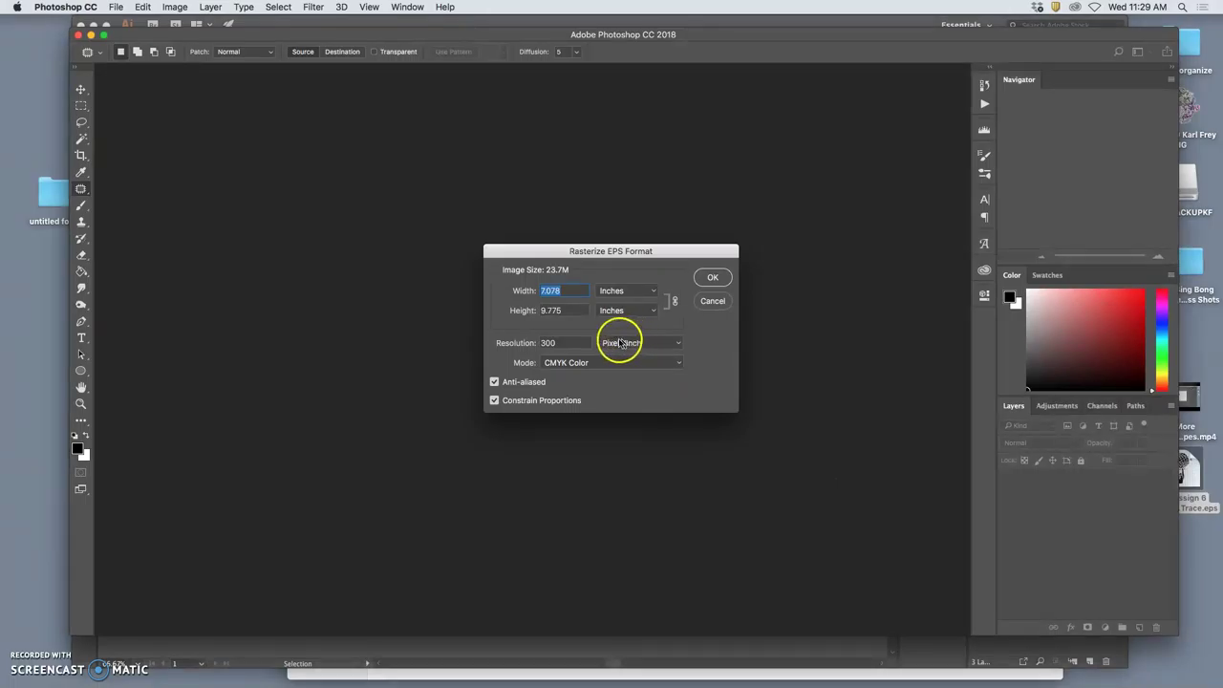
left_click(713, 278)
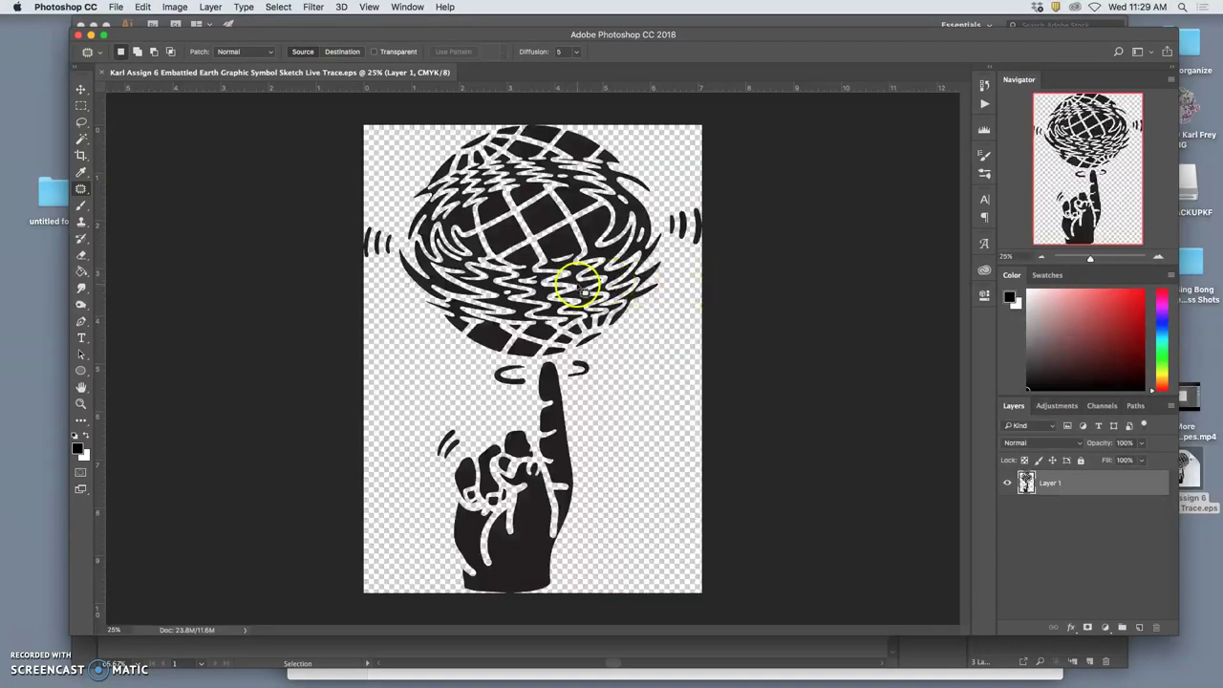
Examine the pixel edges of the rasterized globe in Photoshop at up to 3200% magnification
key("super+plus")
key("super+plus")
key("super+plus")
key("super+plus")
key("super+plus")
key("super+plus")
key("super+plus")
key("super+plus")
key("super+plus")
key("super+plus")
key("super+plus")
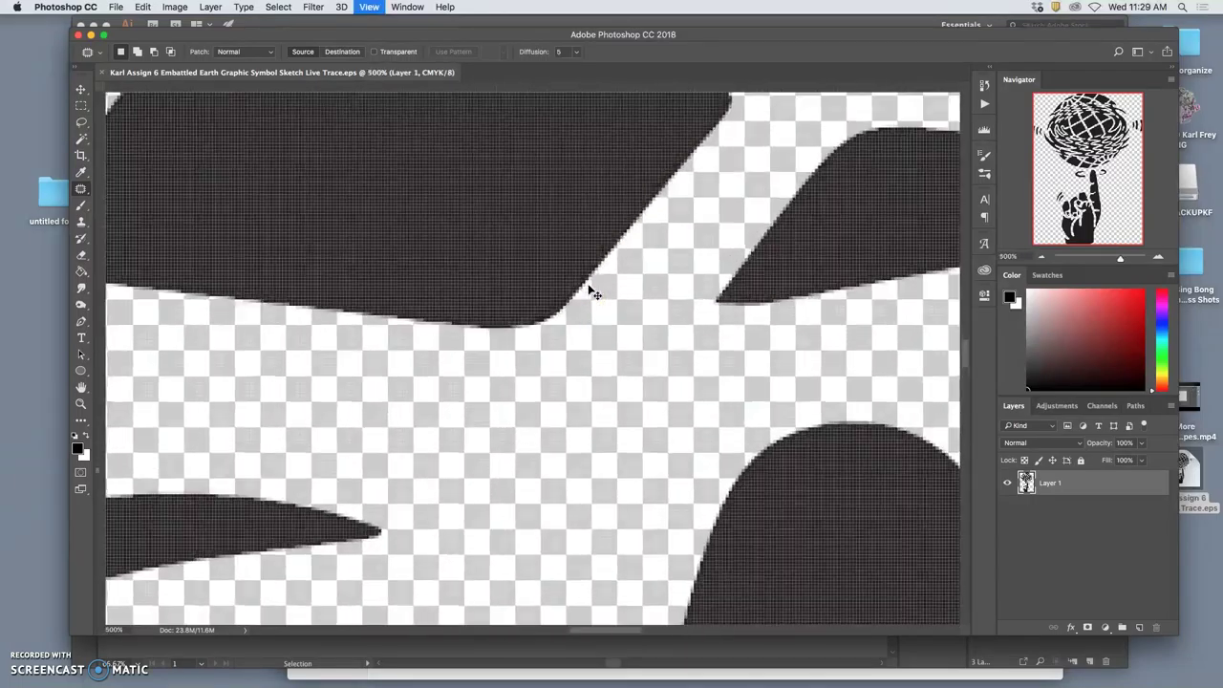
key("super+plus")
key("super+plus")
key("super+plus")
key("super+plus")
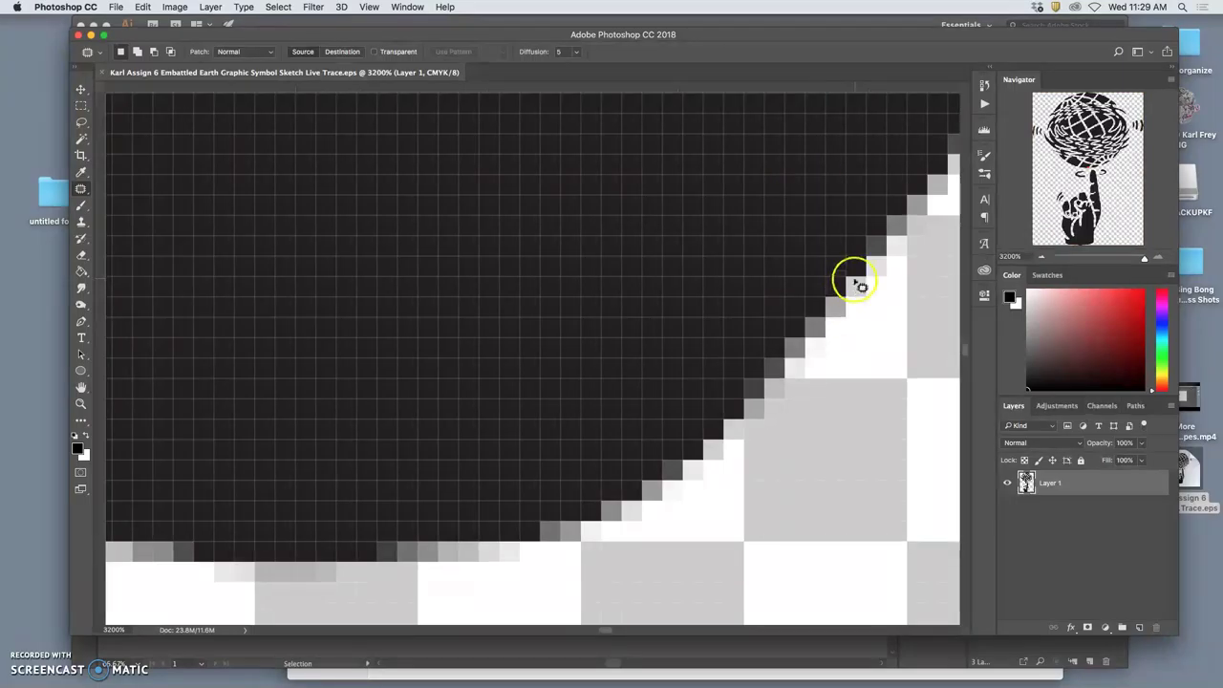
key("super+minus")
key("super+minus")
key("super+minus")
key("super+minus")
key("super+minus")
key("super+minus")
key("super+minus")
key("super+minus")
key("super+minus")
key("super+minus")
key("super+minus")
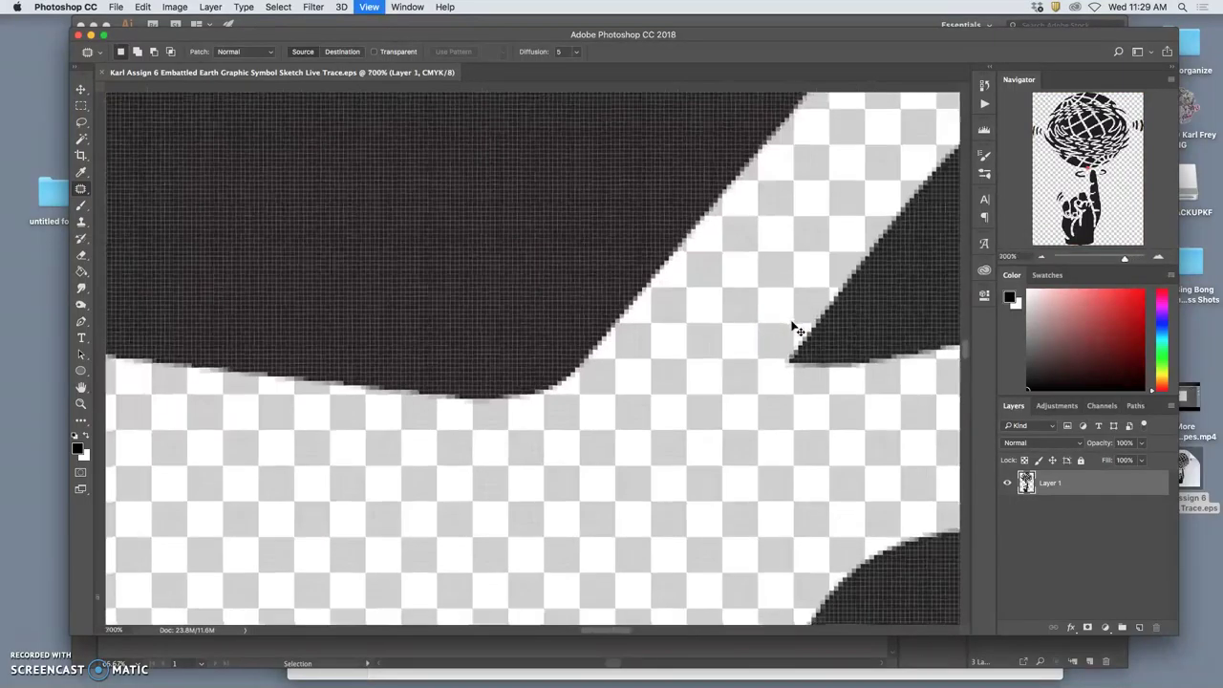
Close the rasterized symbol EPS document
key("super+minus")
key("super+minus")
key("super+minus")
key("super+minus")
key("super+minus")
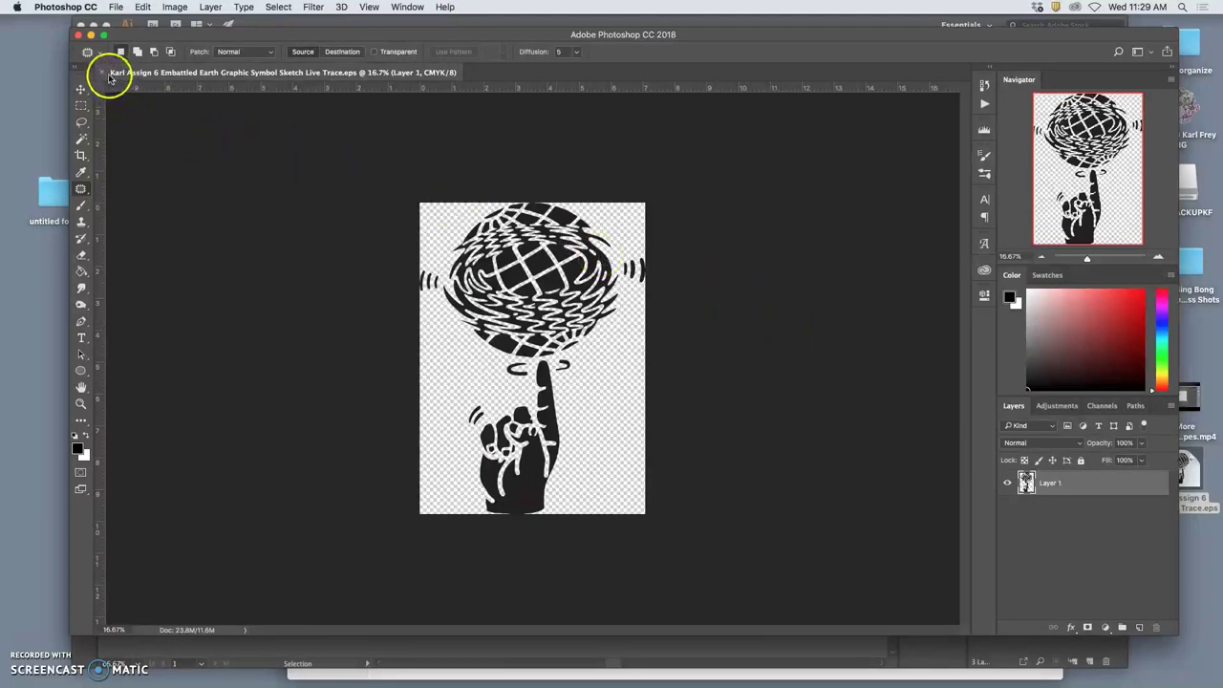
left_click(103, 74)
left_click(572, 239)
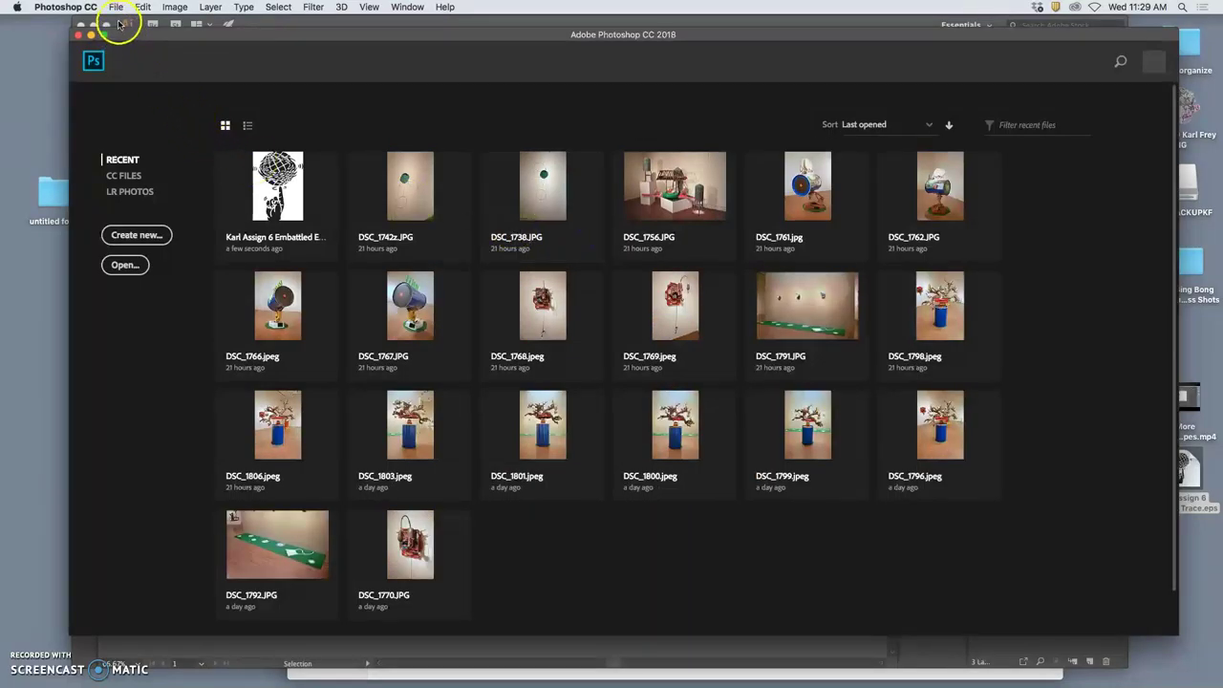
Create a new portrait document 8 by 10 inches at 350 pixels/inch in RGB Color with a white background
left_click(117, 6)
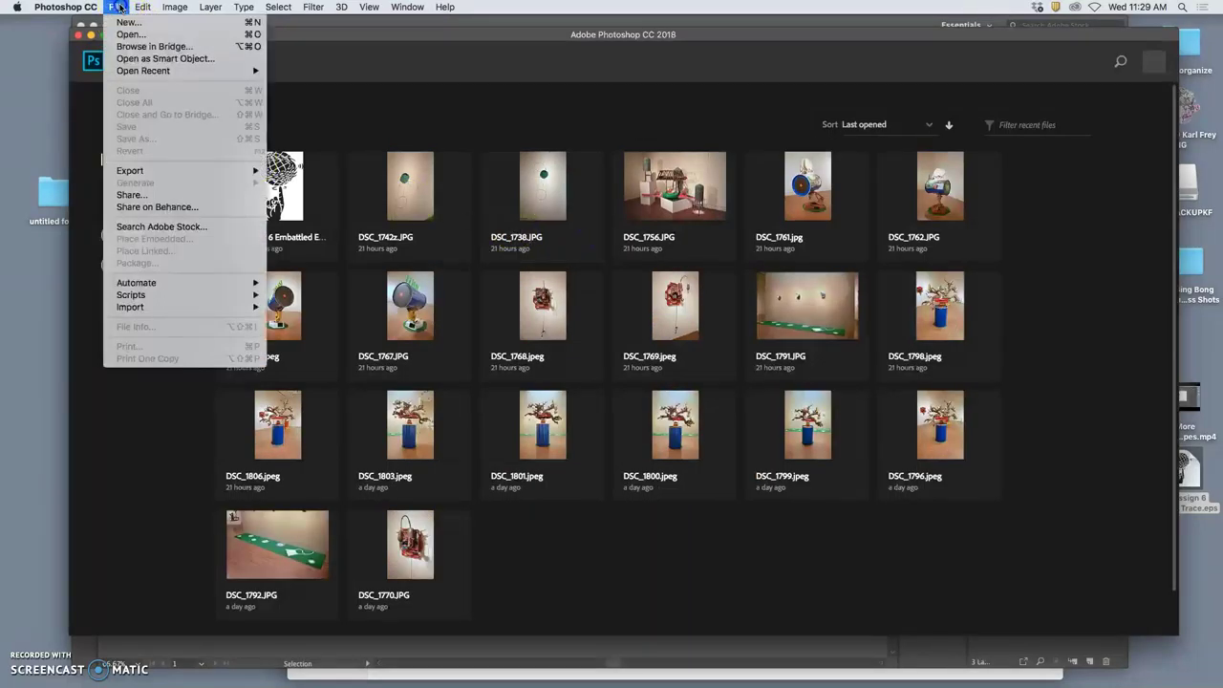
left_click(123, 23)
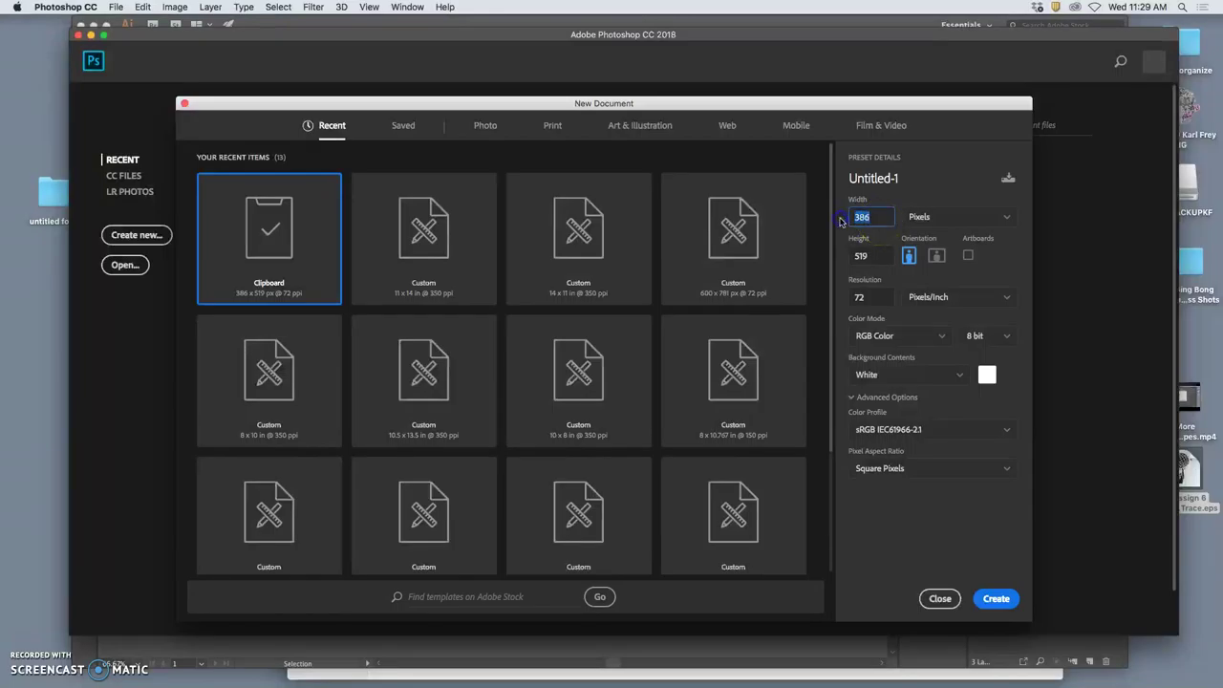
left_click(900, 220)
left_click(927, 260)
double_click(860, 218)
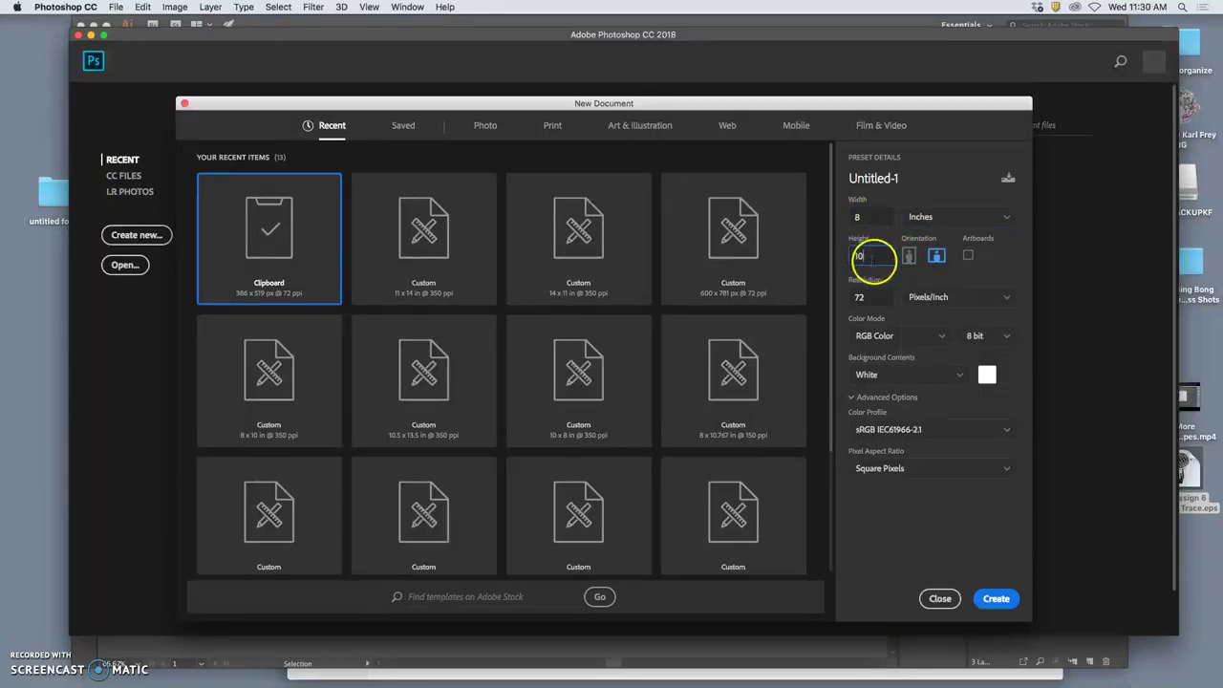
left_click(909, 256)
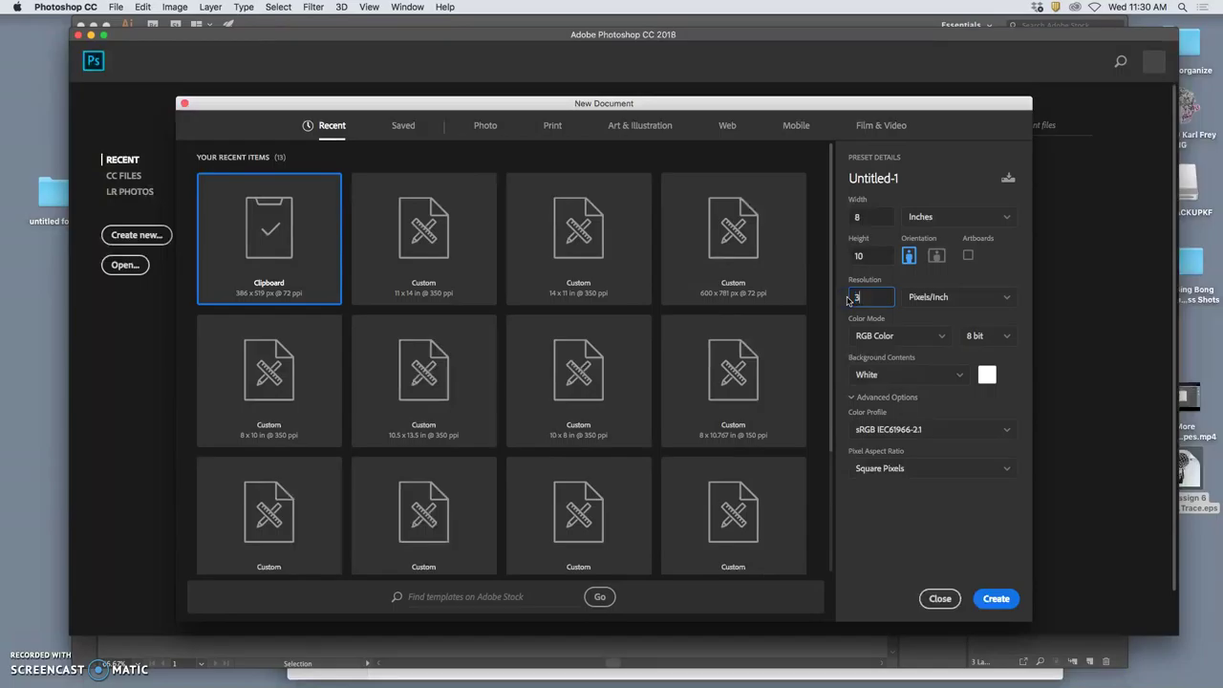
double_click(874, 301)
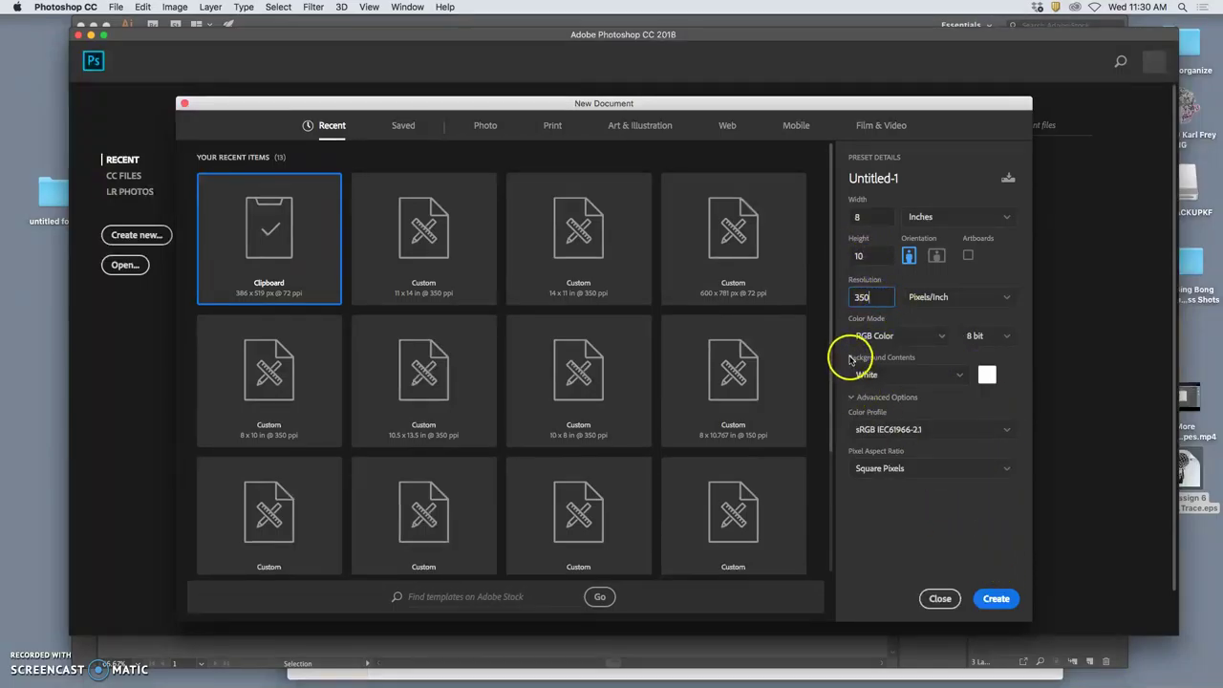
left_click(994, 596)
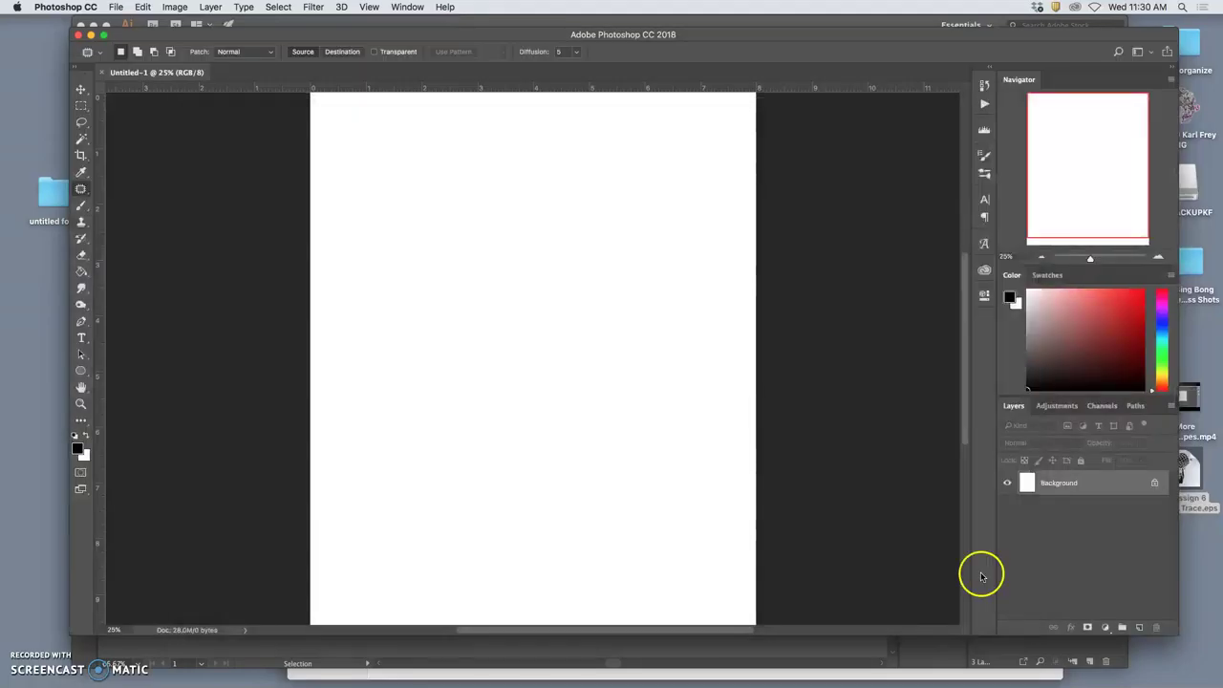
Shift the Photoshop window to uncover the desktop EPS, and place that file onto the blank canvas
key("super+minus")
key("super+minus")
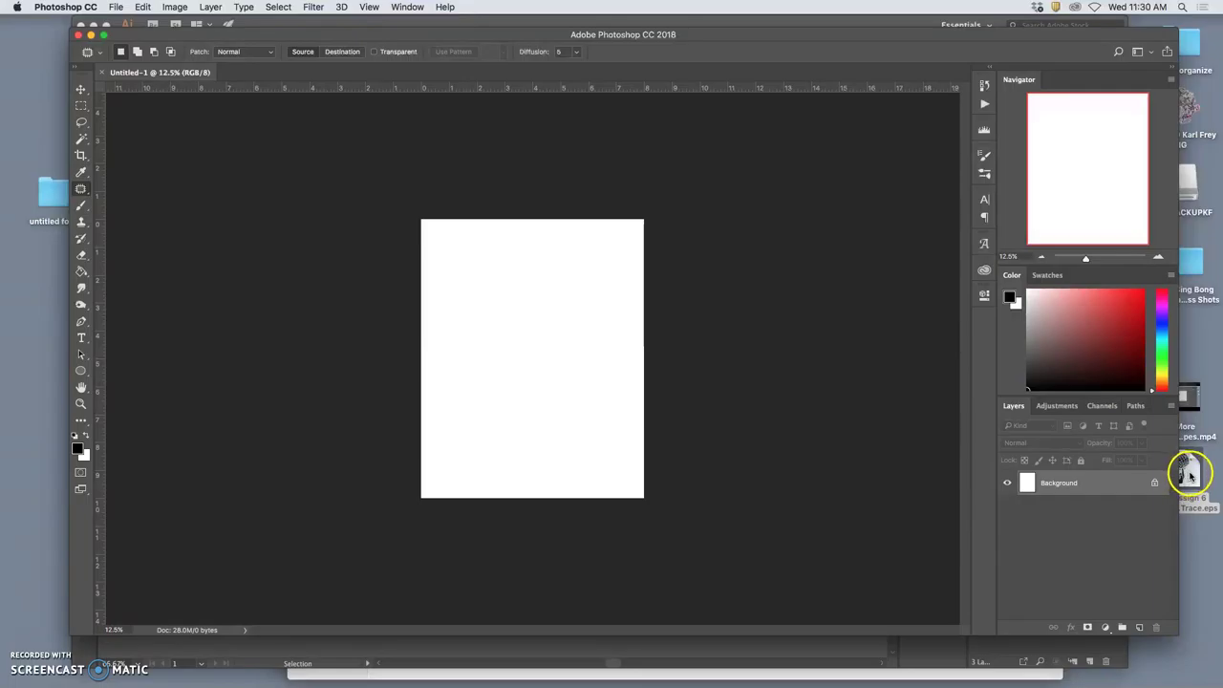
left_click(934, 35)
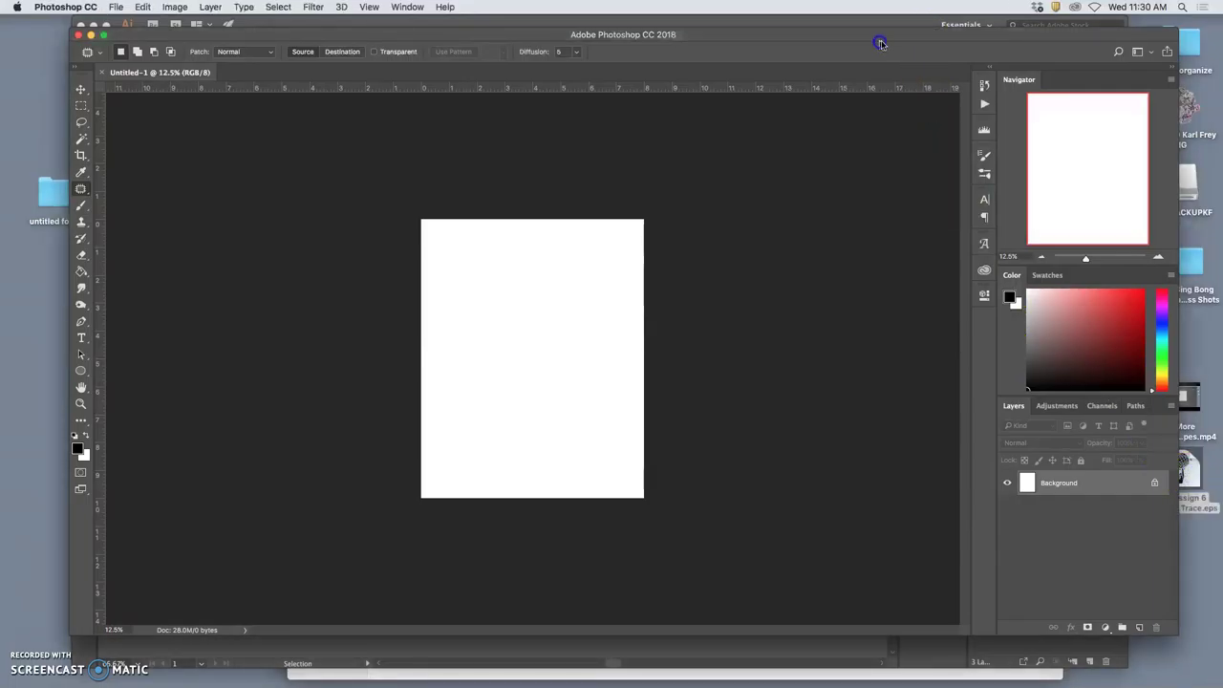
left_click_drag(884, 43, 850, 31)
mouse_move(1190, 472)
left_mouse_down()
mouse_move(863, 453)
mouse_move(527, 361)
mouse_move(500, 341)
left_mouse_up()
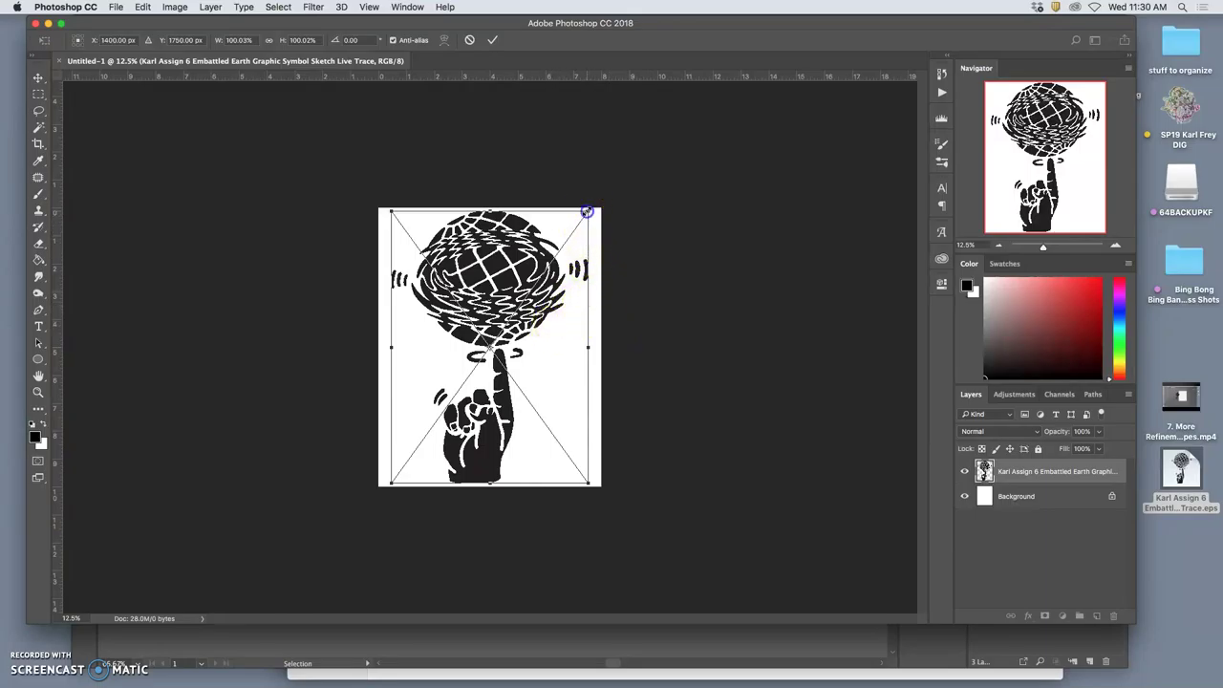
Scale the placed symbol down slightly about its center to leave a margin on the page, and commit the placement
left_click_drag(587, 211, 576, 229)
key("Return")
key("j")
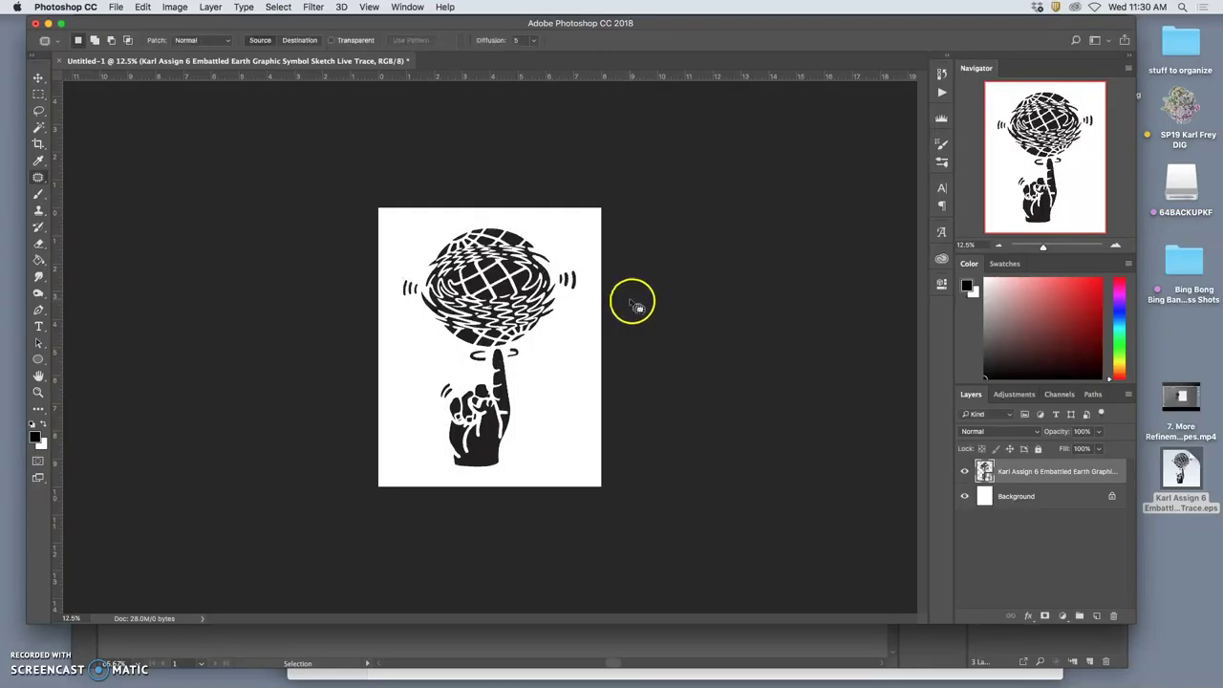